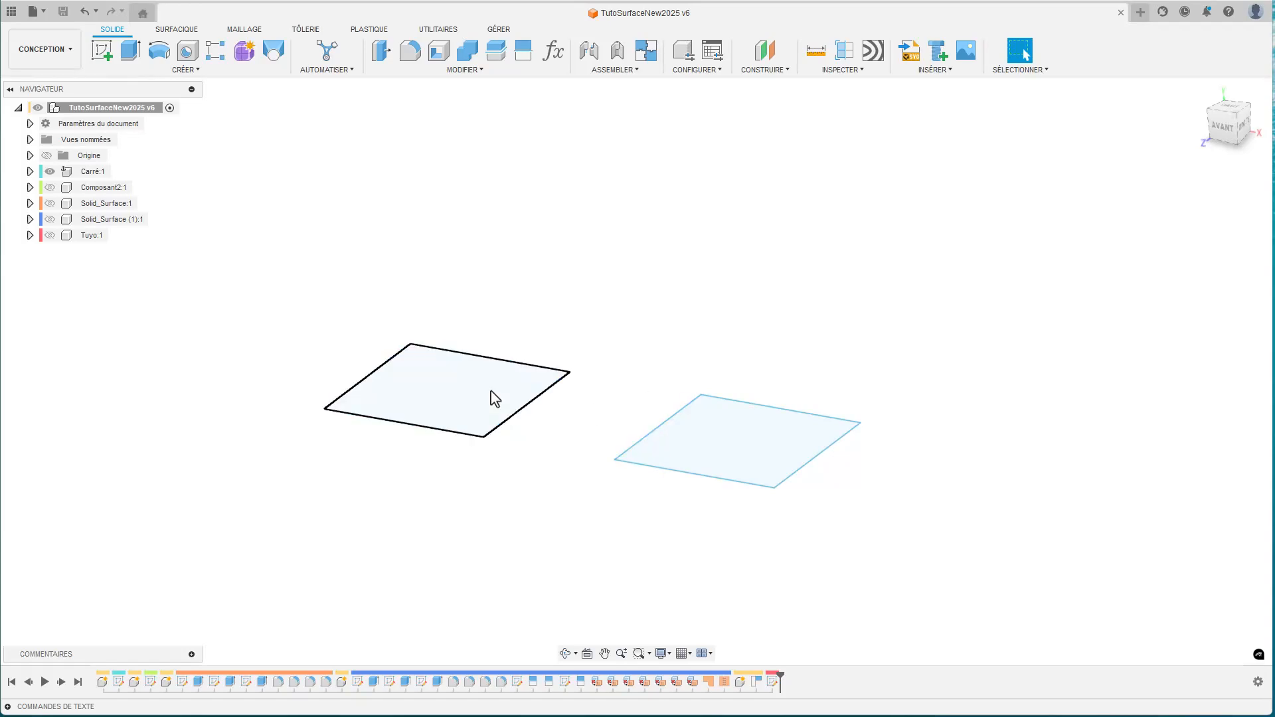
Extrude the square profile nearer the browser side upward about 32.85 mm as a new solid body.
left_click(133, 50)
left_click(440, 417)
left_click_drag(445, 377, 437, 268)
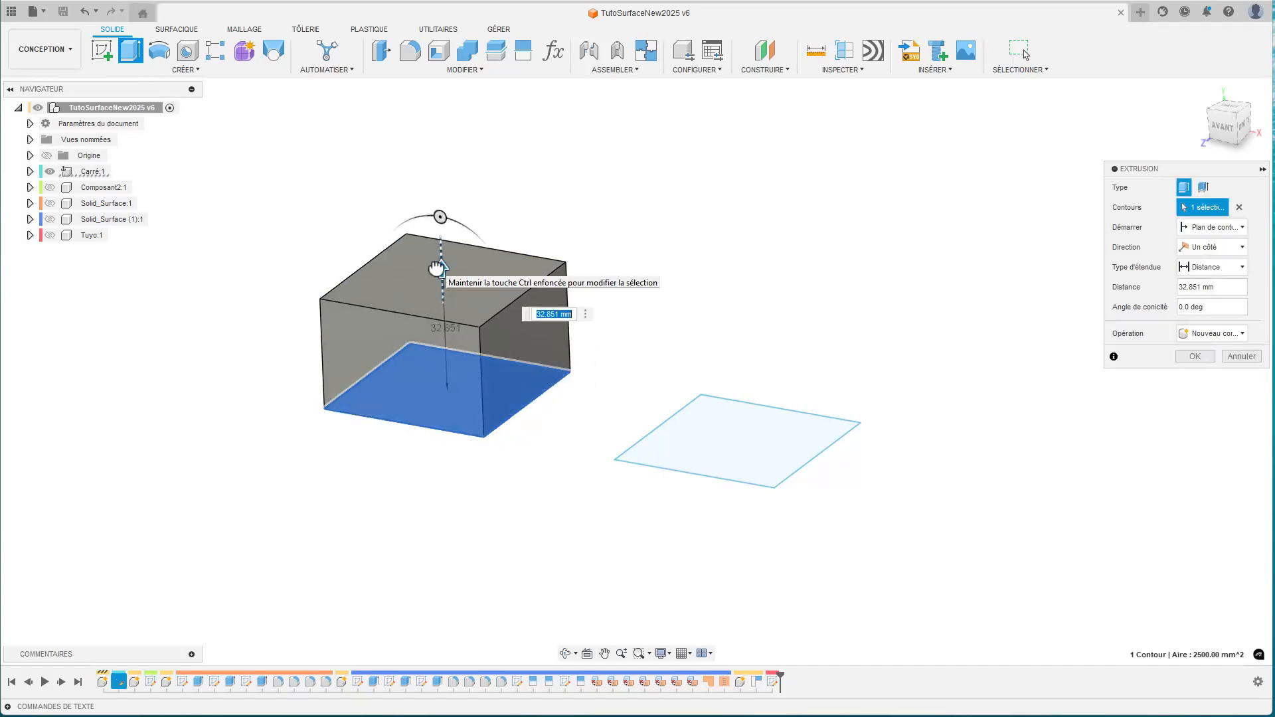
key("Return")
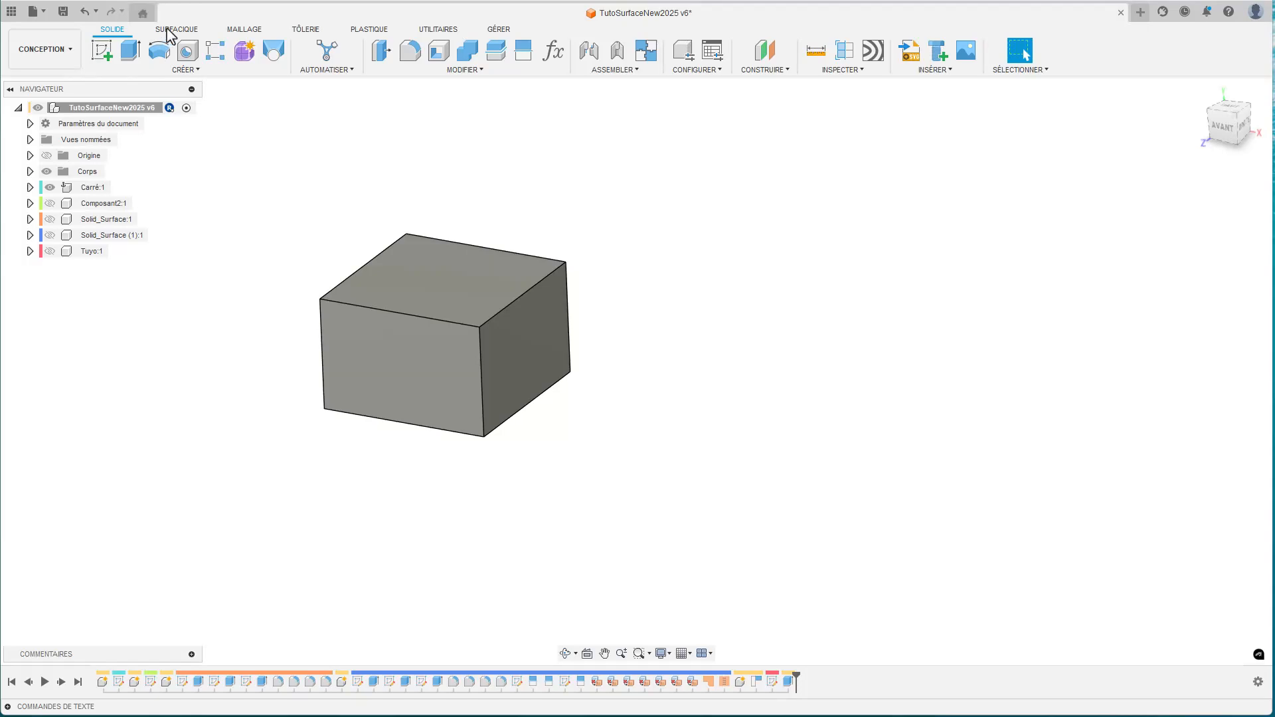
Make the Esquisse1 sketch of the Carré component visible again, with the surface modelling tools active.
left_click(169, 30)
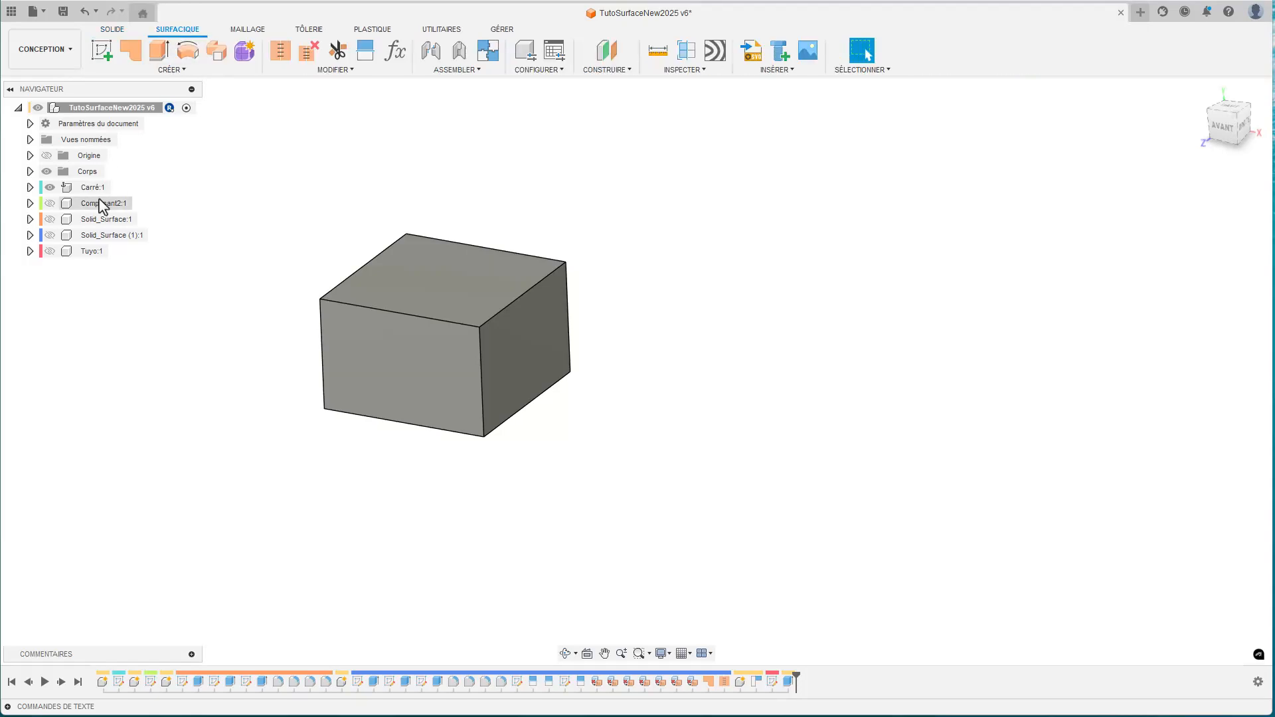
left_click(30, 188)
left_click(70, 235)
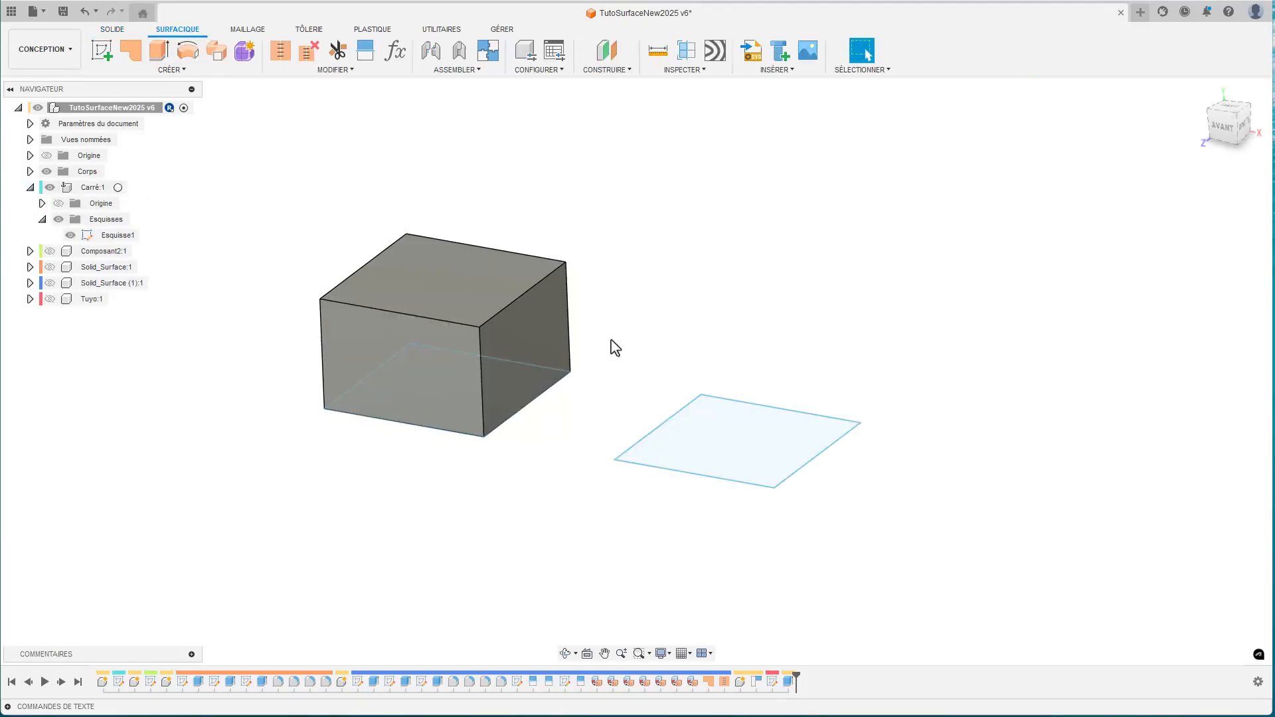
Extrude the second square profile upward about 38.6 mm as a new surface body.
left_click(744, 421)
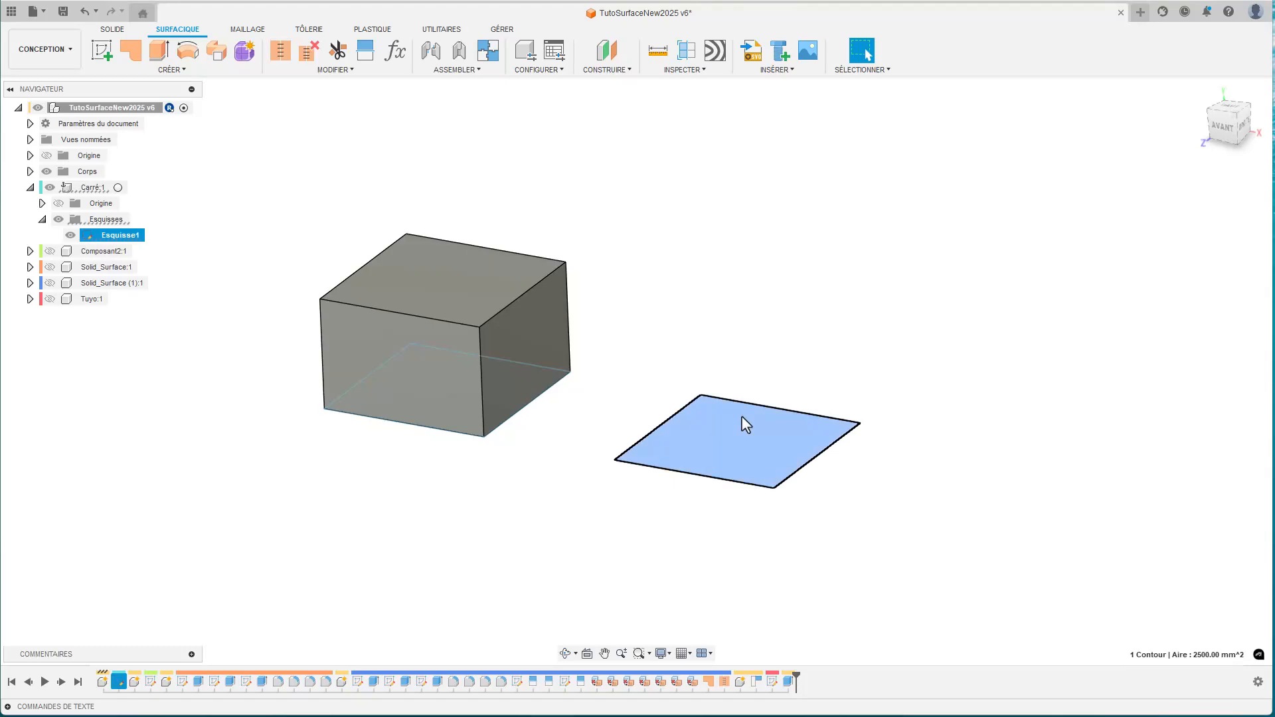
left_click(159, 55)
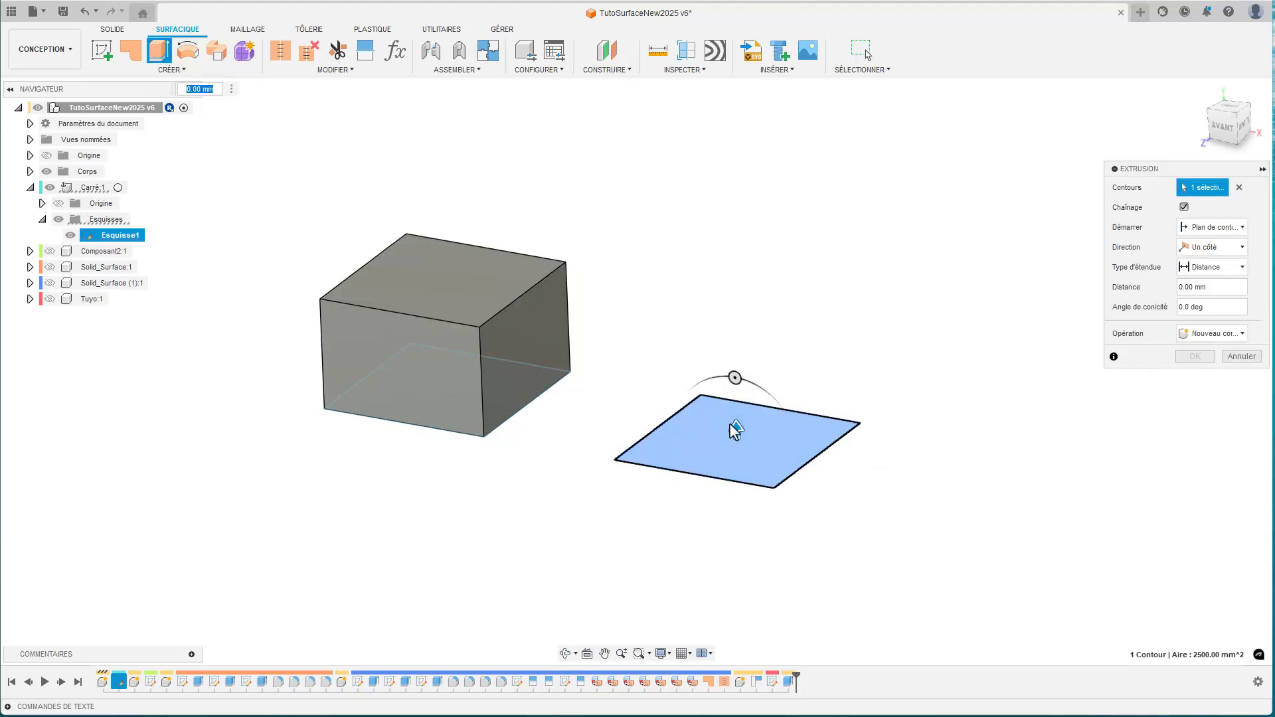
left_click_drag(737, 430, 728, 296)
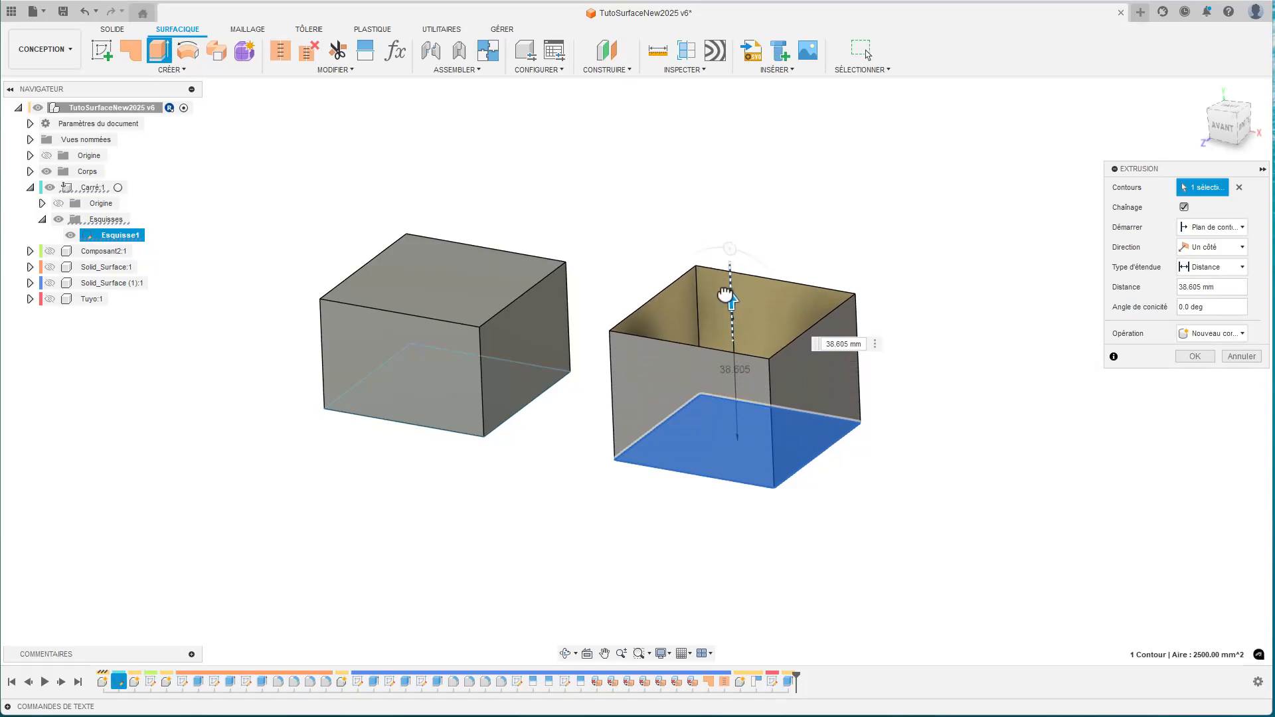
key("Return")
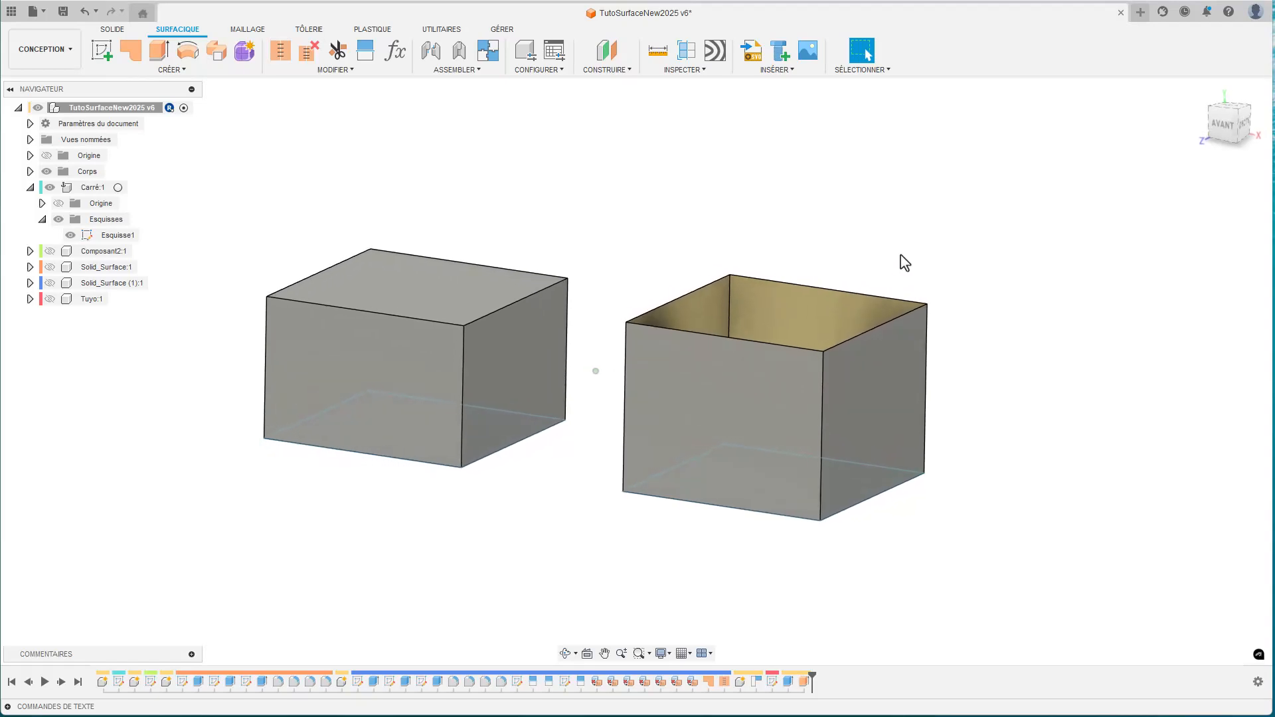
Preview a section through both boxes on the XY plane to compare their interiors, without keeping the analysis.
left_click(687, 50)
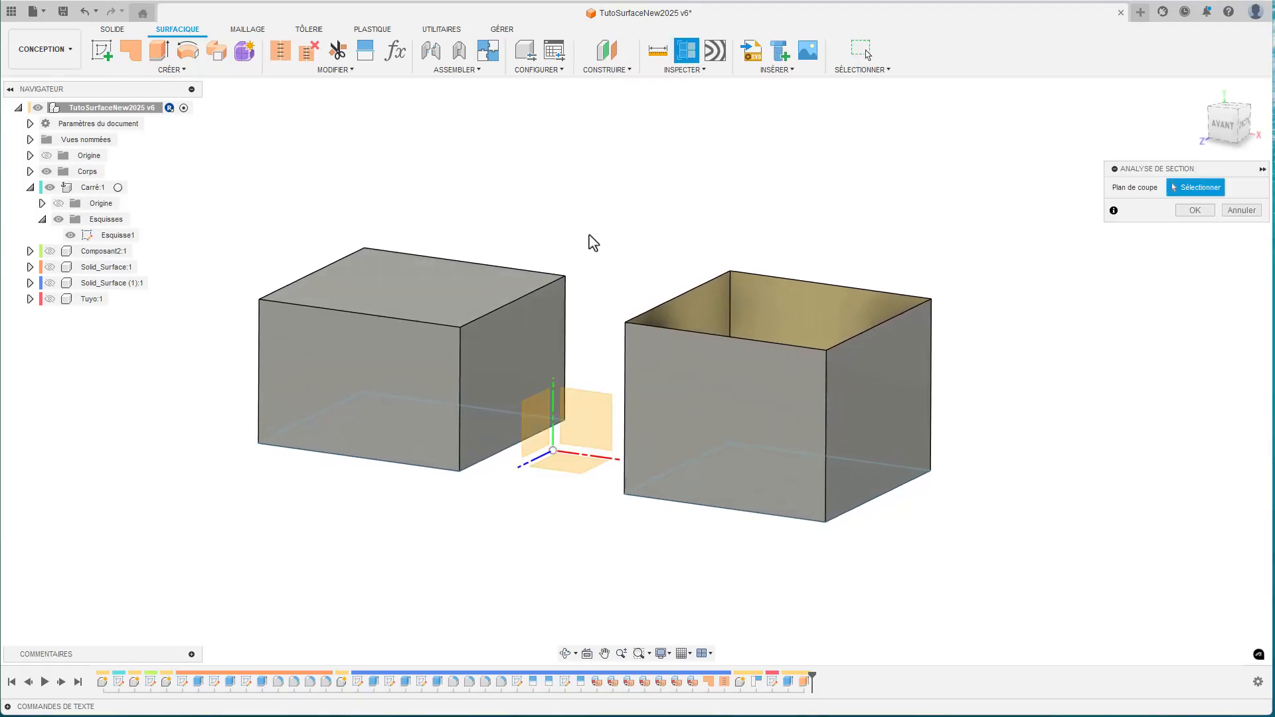
left_click(587, 429)
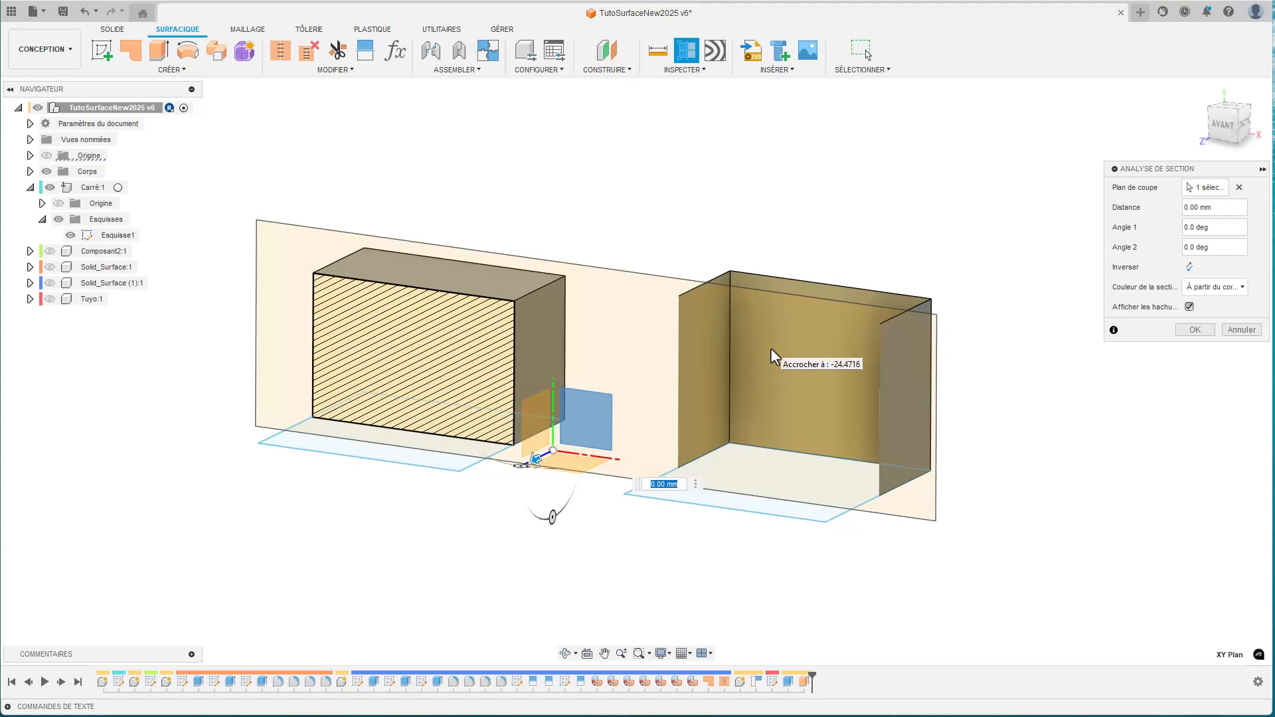
key("Escape")
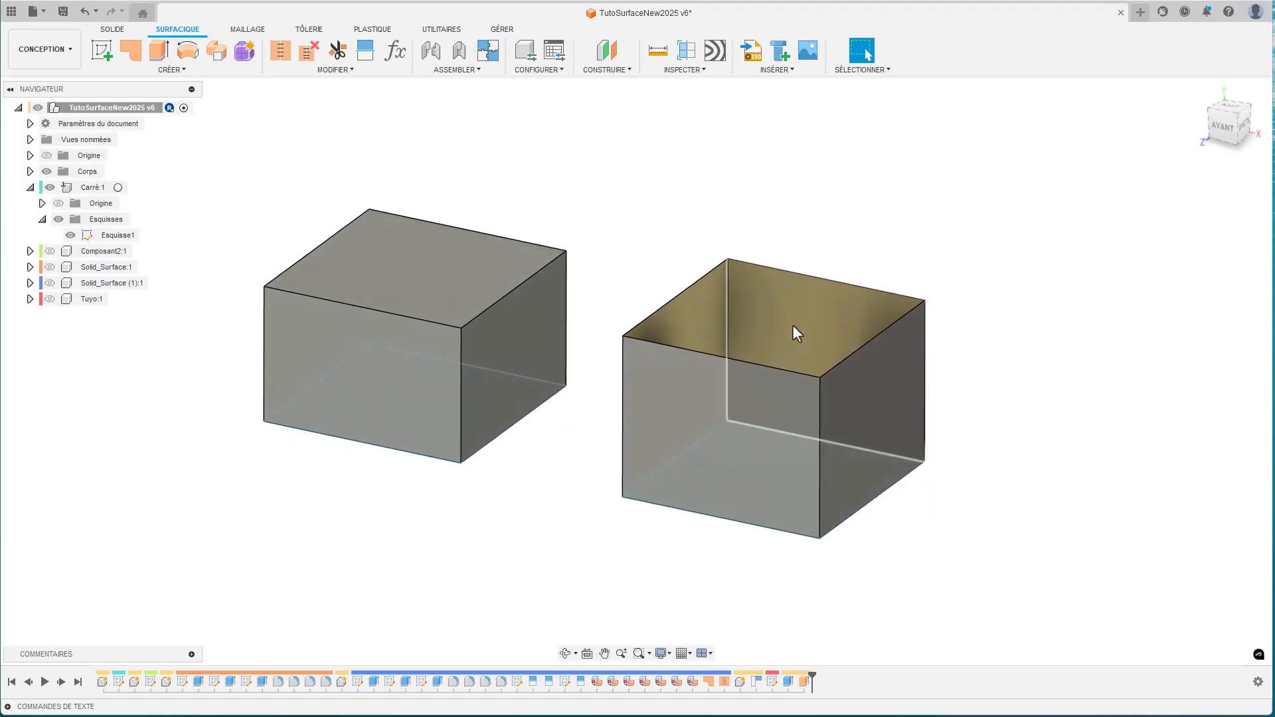
Undo the surface extrusion and extrude the second square's outline as a thin solid about 36.69 mm high with 1 mm walls.
key("ctrl+z")
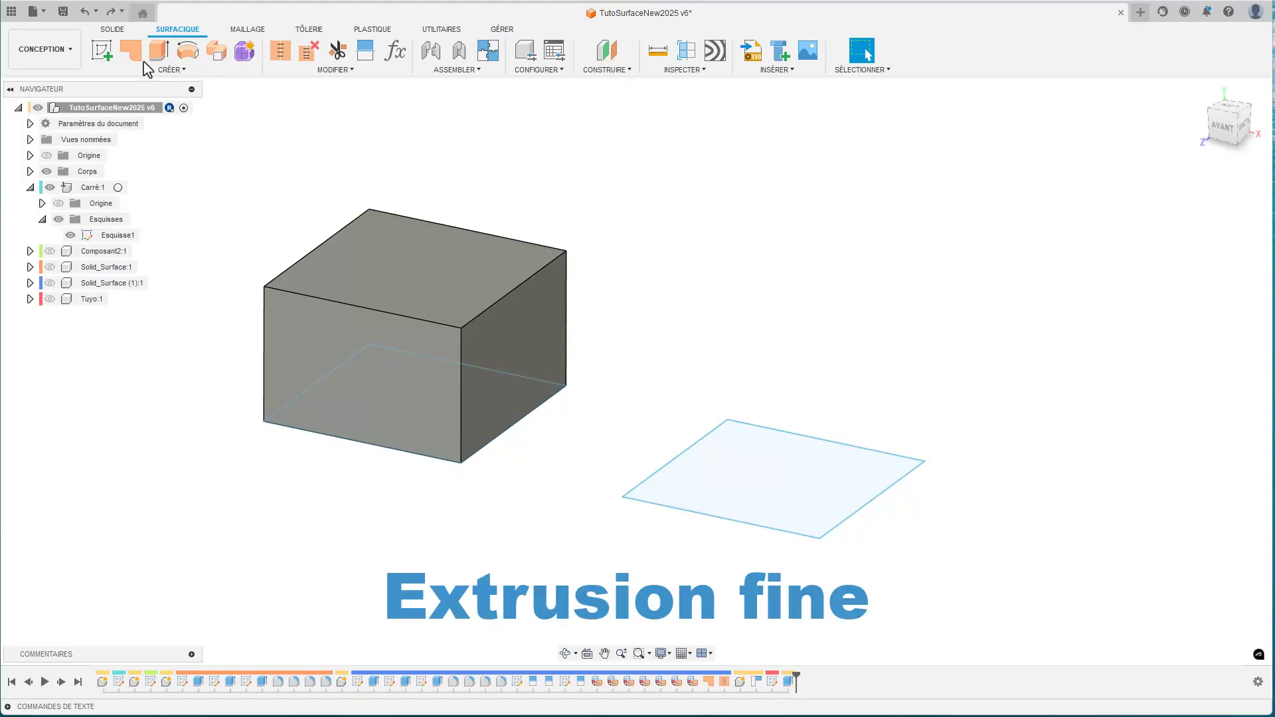
left_click(114, 31)
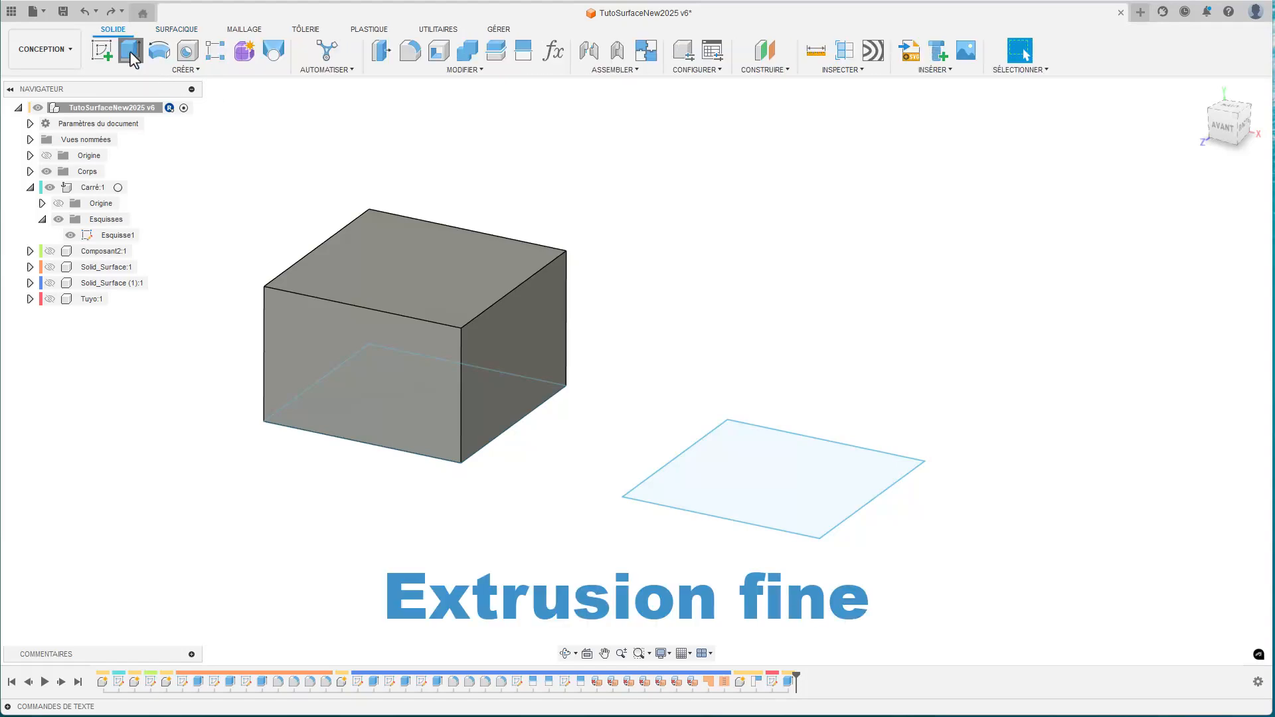
left_click(131, 54)
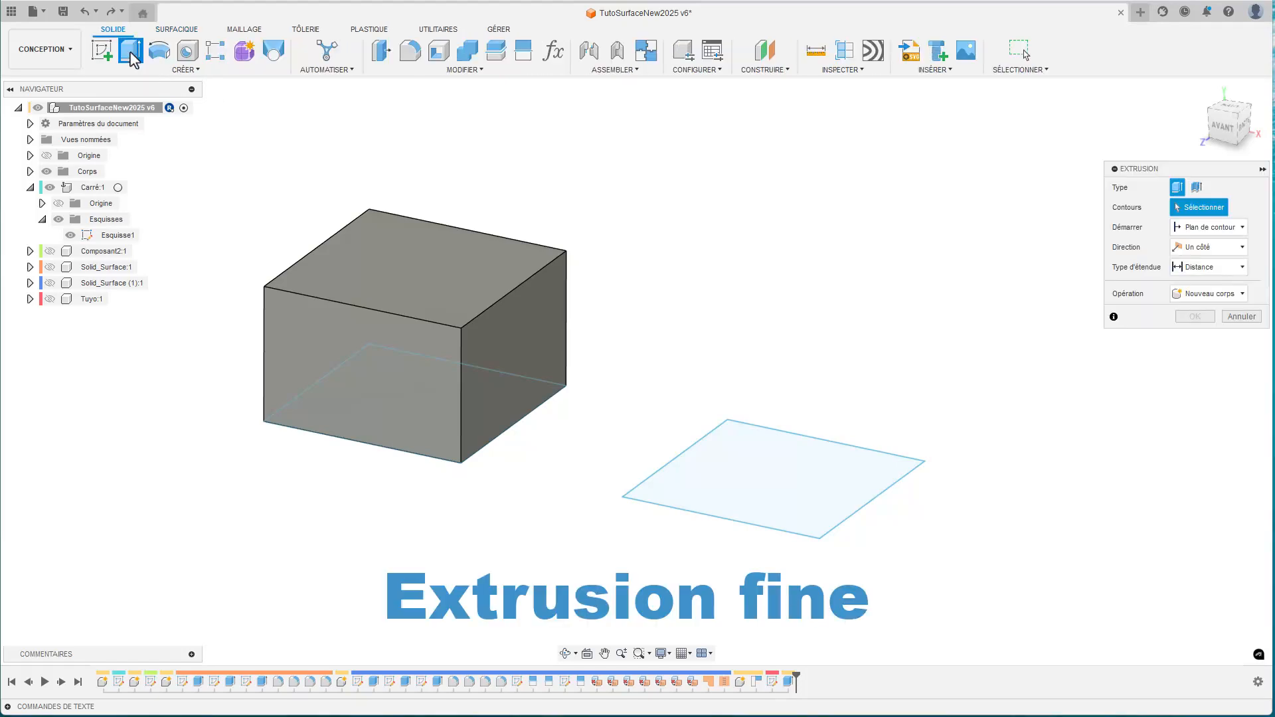
left_click(1196, 187)
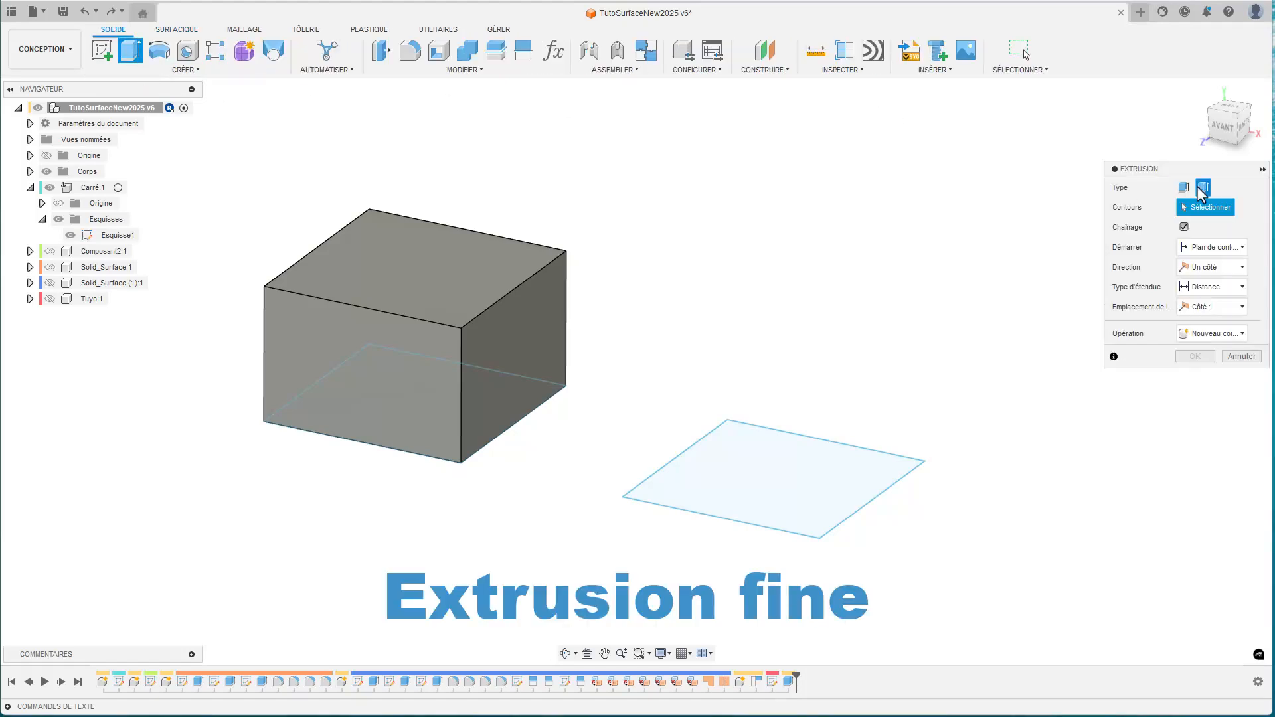
left_click(842, 449)
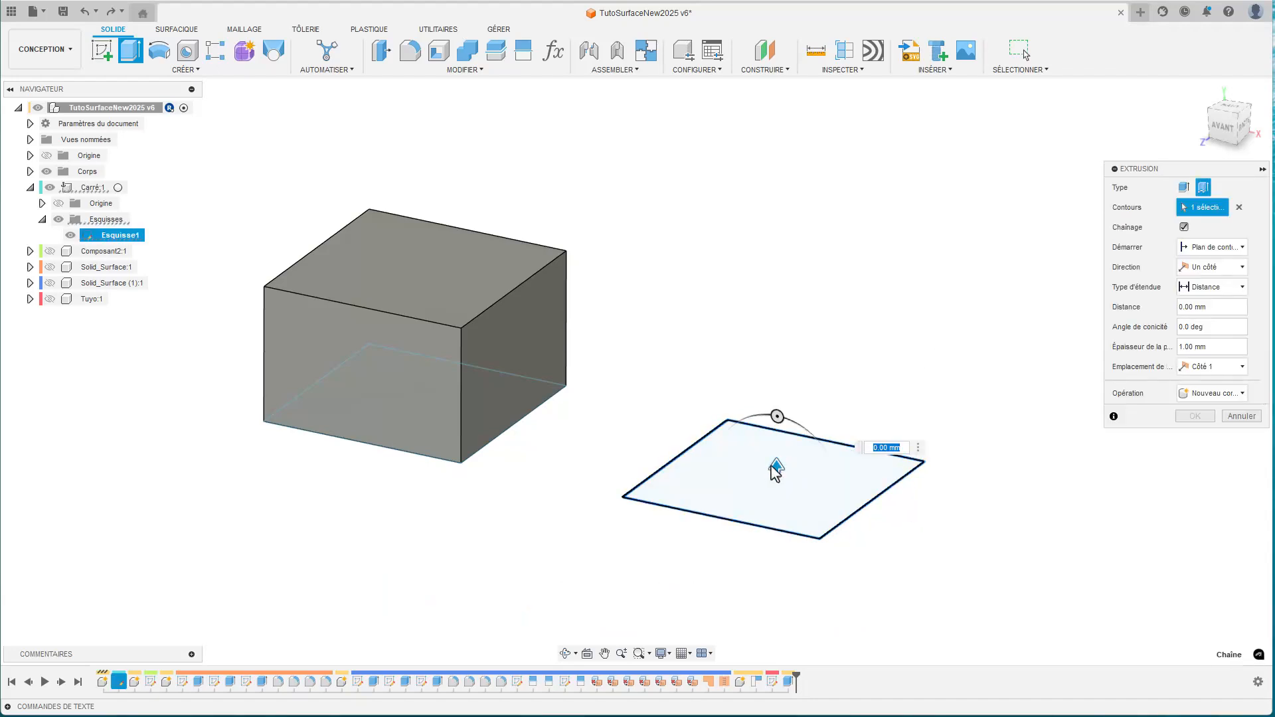
left_click_drag(775, 464, 765, 312)
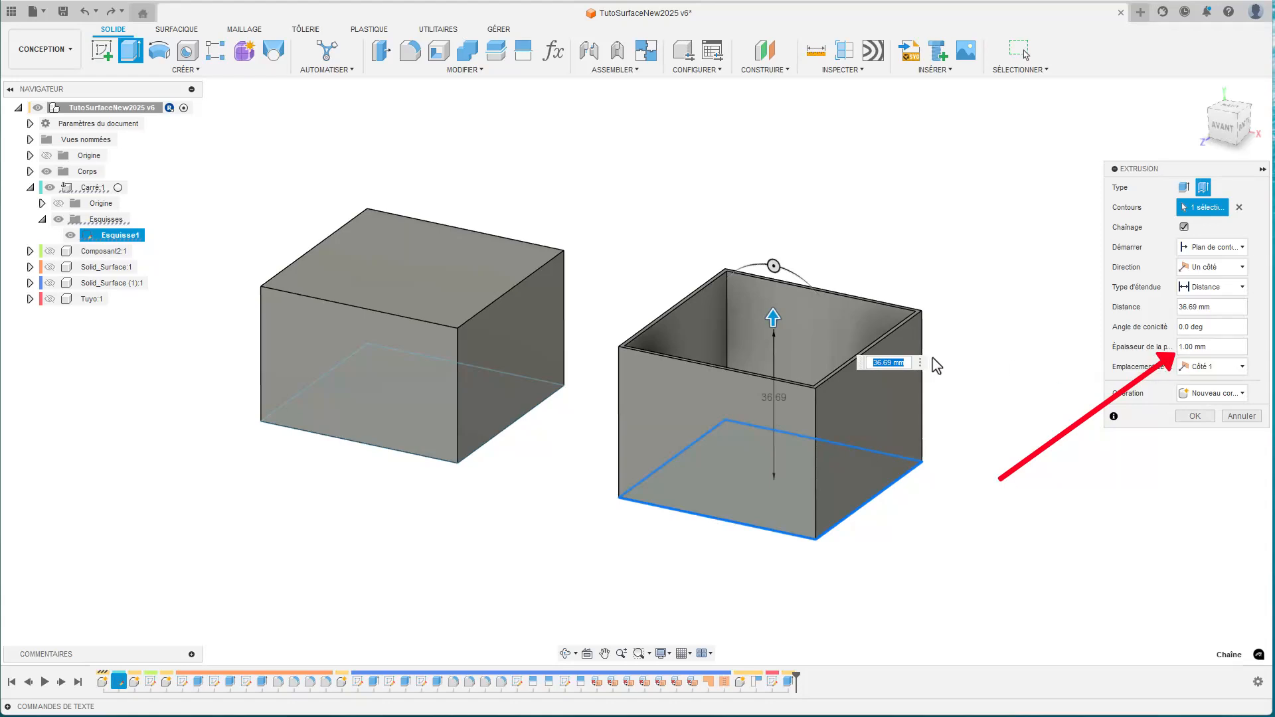
key("Return")
Preview an XY-plane section through both boxes and examine the wall thickness of the thin extrusion, without keeping the analysis.
left_click(844, 50)
left_click(591, 412)
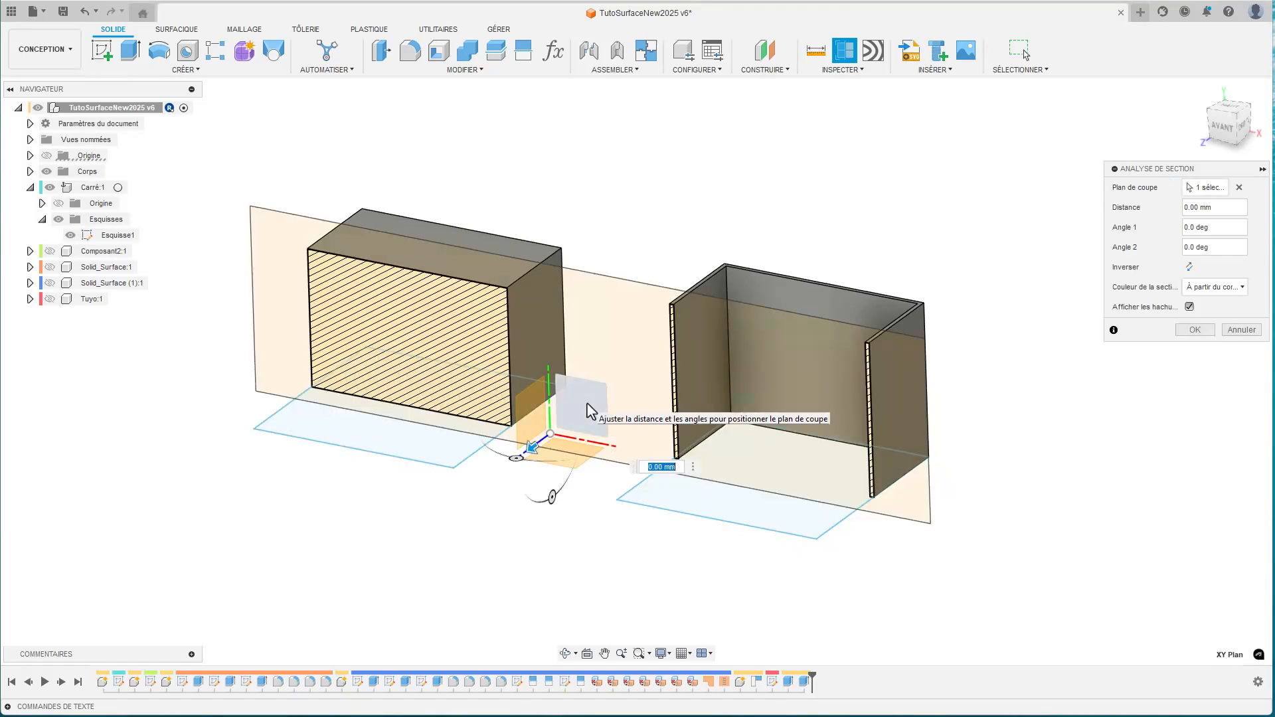
scroll(588, 399, "up", 6)
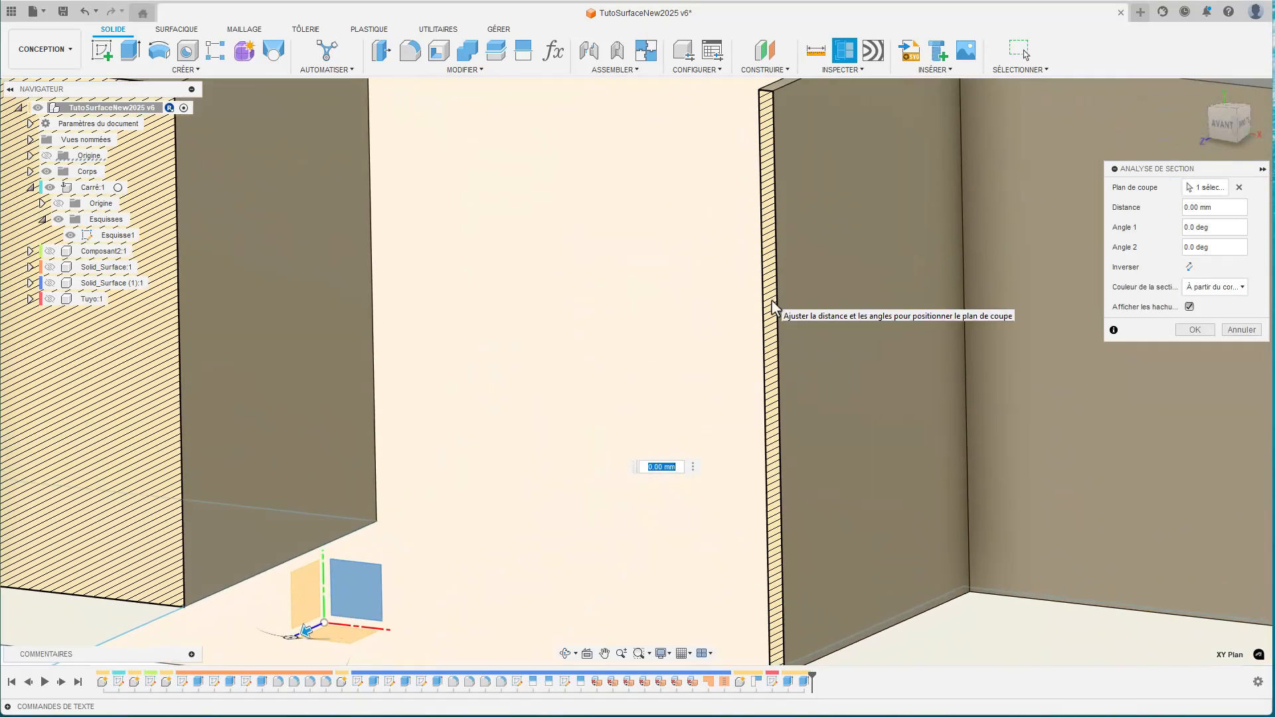
scroll(774, 309, "down", 6)
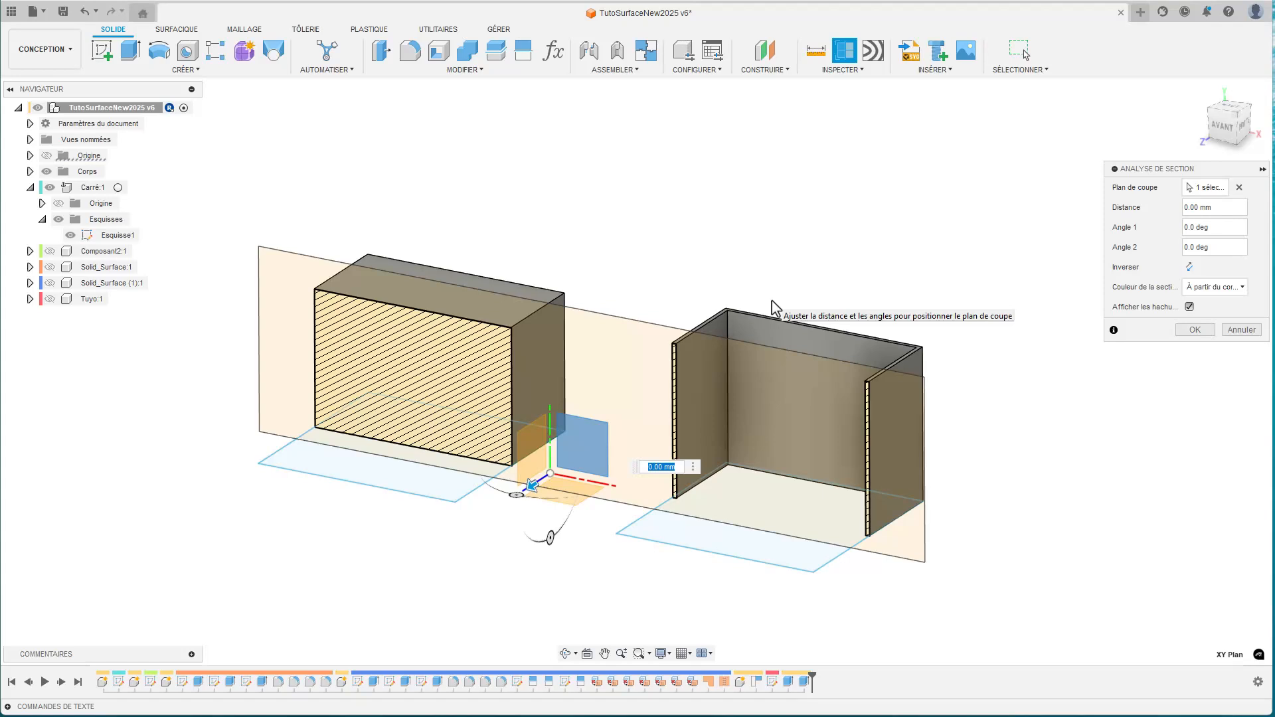
key("Escape")
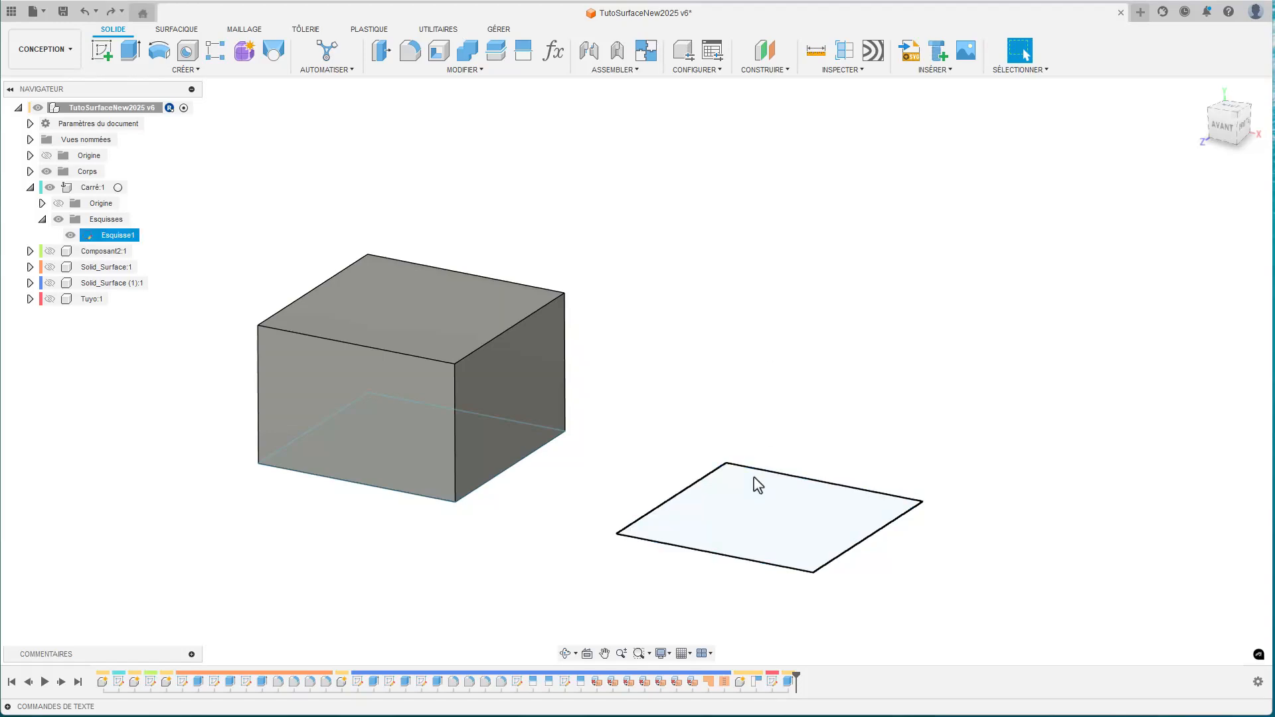
Extrude the second square profile upward as a new surface body with open ends.
left_click(178, 30)
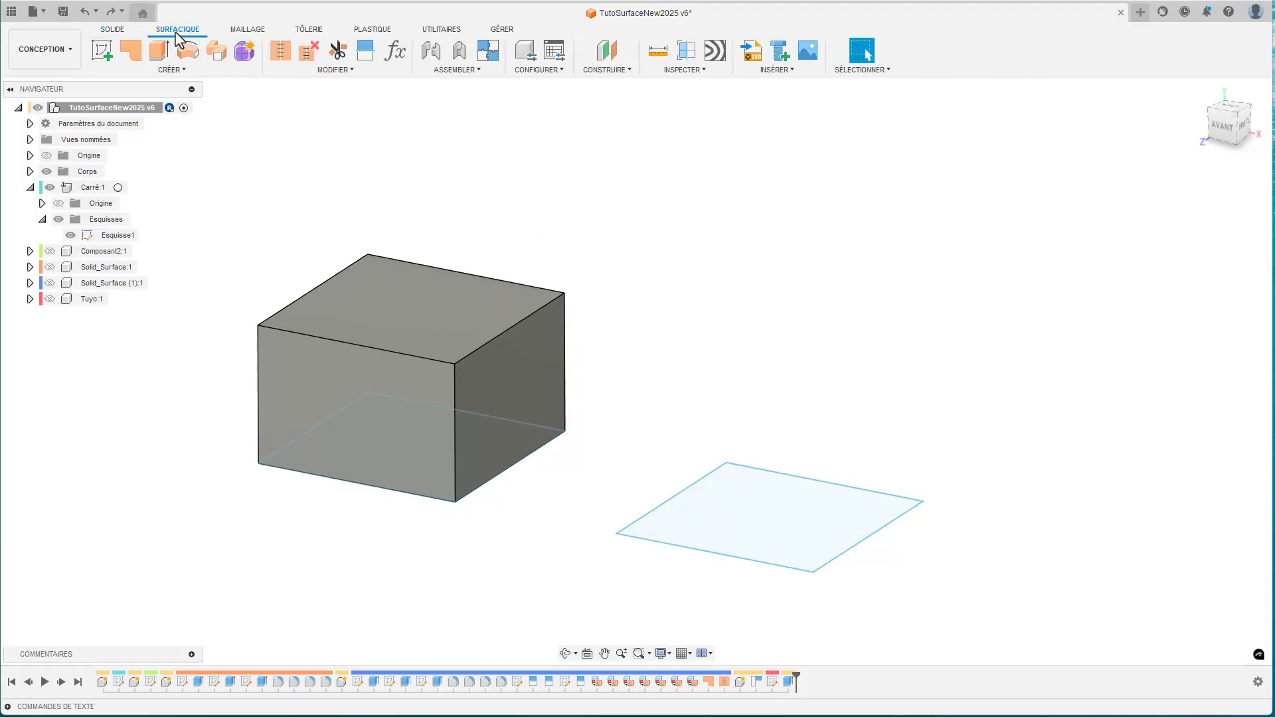
left_click(158, 51)
left_click(767, 500)
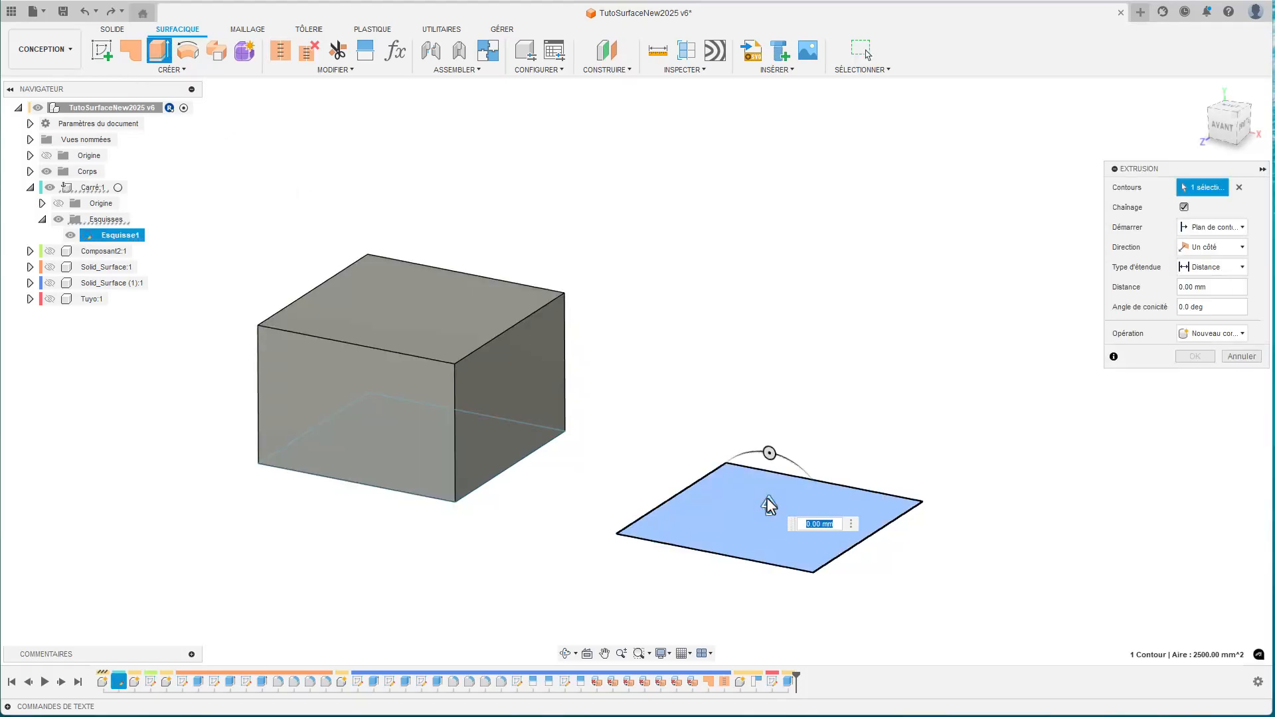
left_click_drag(768, 511, 751, 344)
middle_click_drag(758, 344, 695, 311)
key("Return")
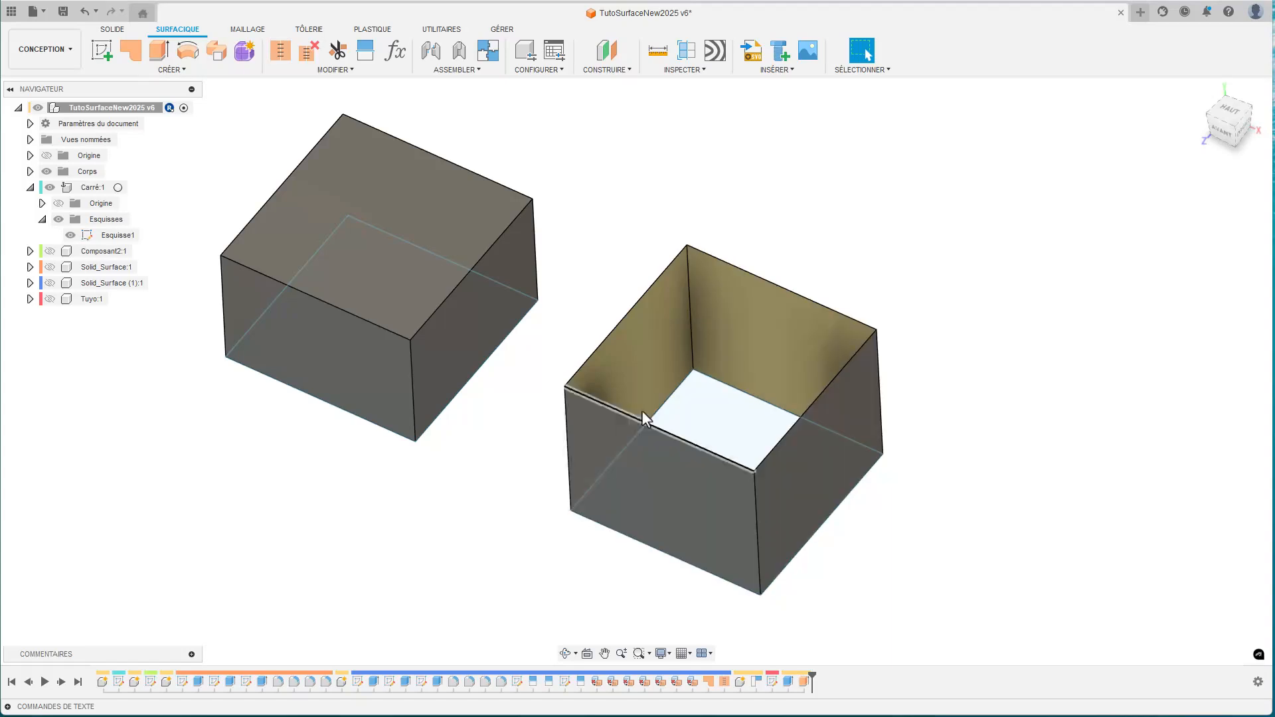
Close the bottom and top openings of the surface box with two Patch faces (Face fermeture) as new bodies.
middle_click_drag(655, 399, 655, 400, "shift")
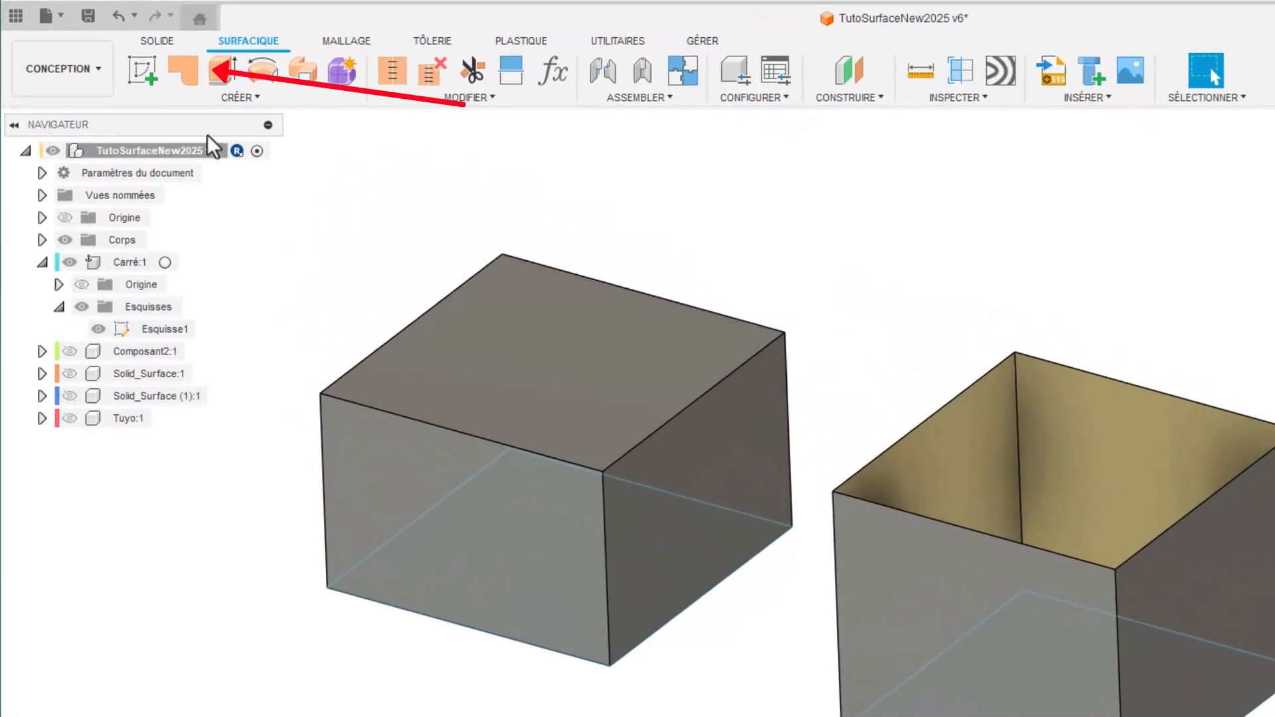
left_click(185, 66)
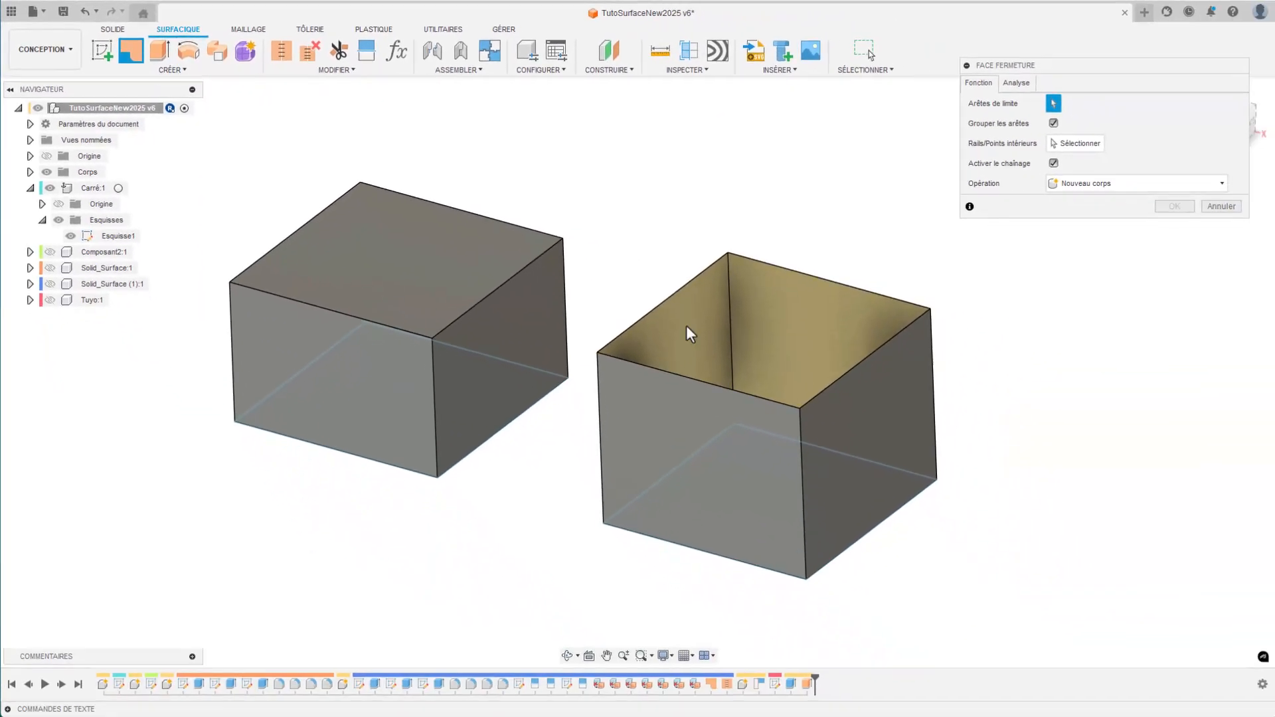
middle_click_drag(688, 331, 676, 256, "shift")
left_click(688, 260)
key("Return")
left_click(130, 49)
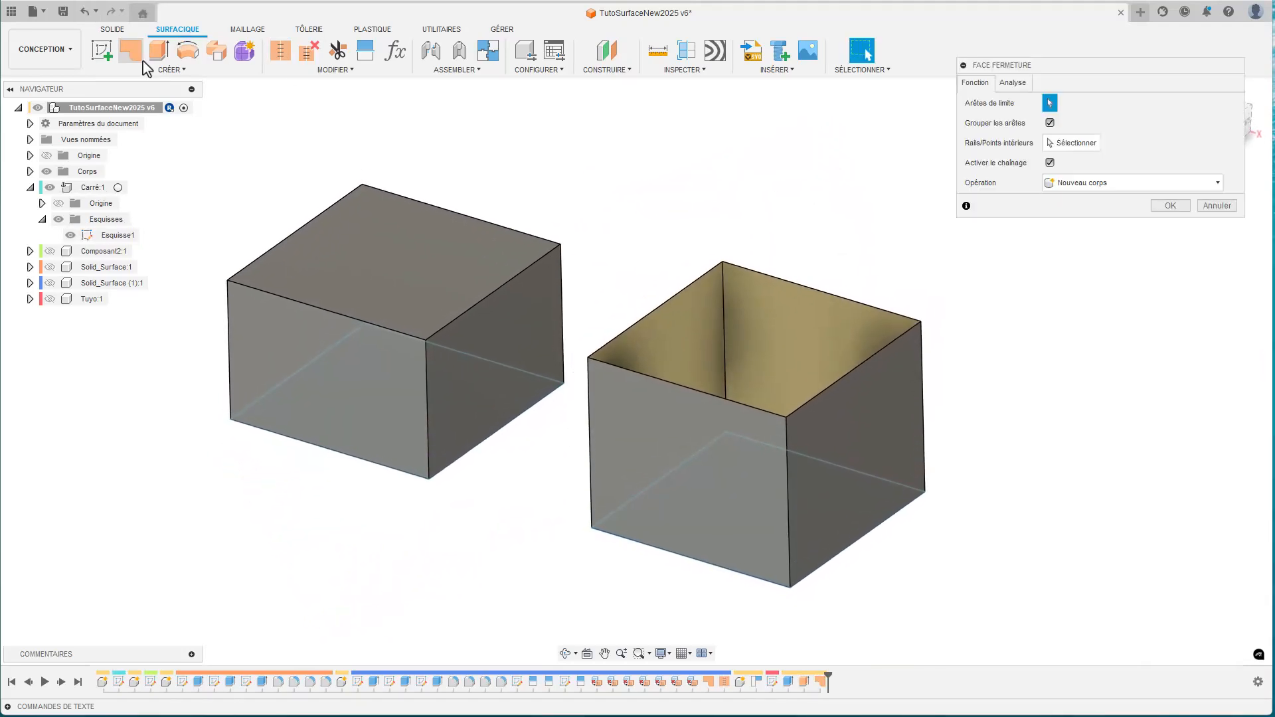
left_click(651, 309)
key("Return")
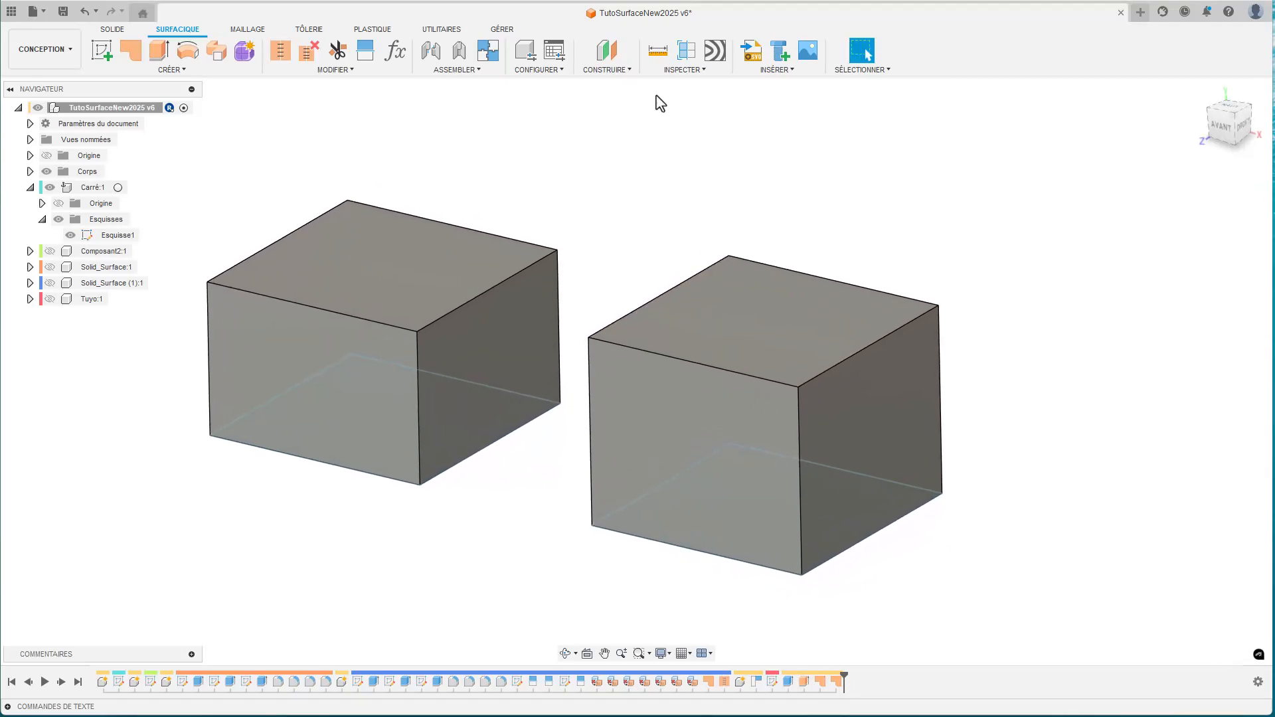
Create a section analysis on the XY plane with 0 mm offset through the solid and surface boxes.
left_click(687, 52)
left_click(564, 429)
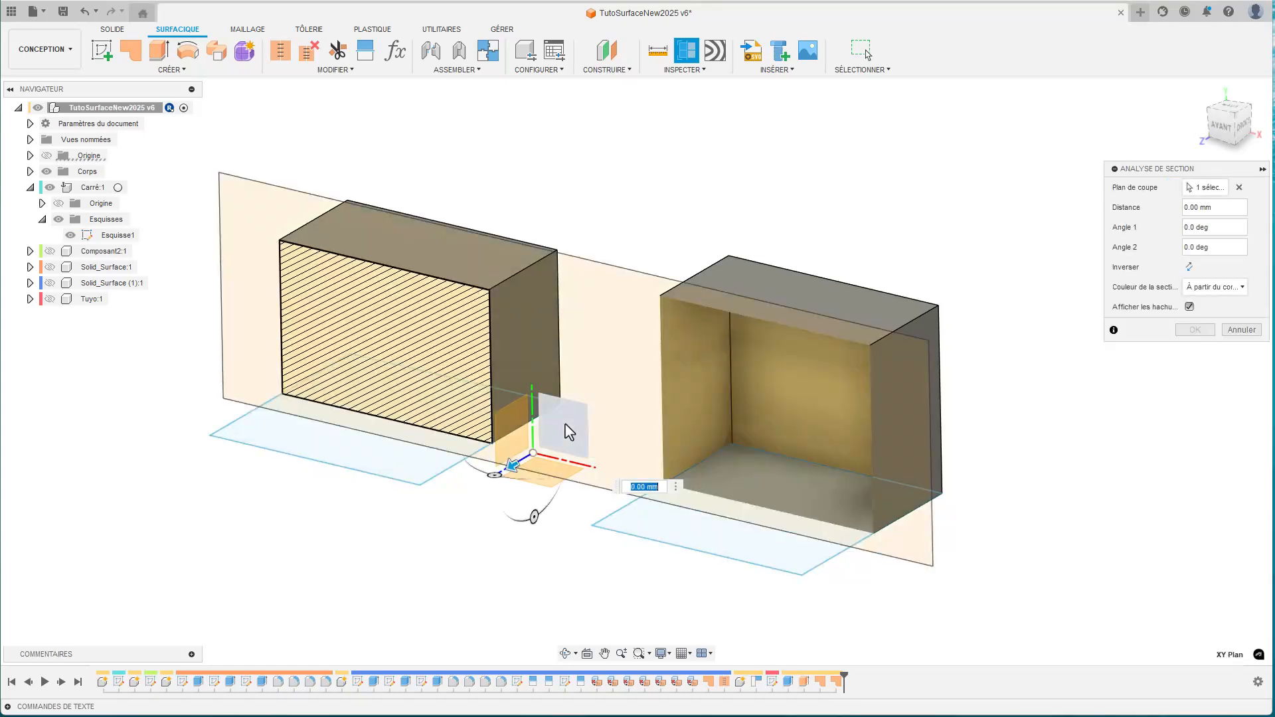
key("Return")
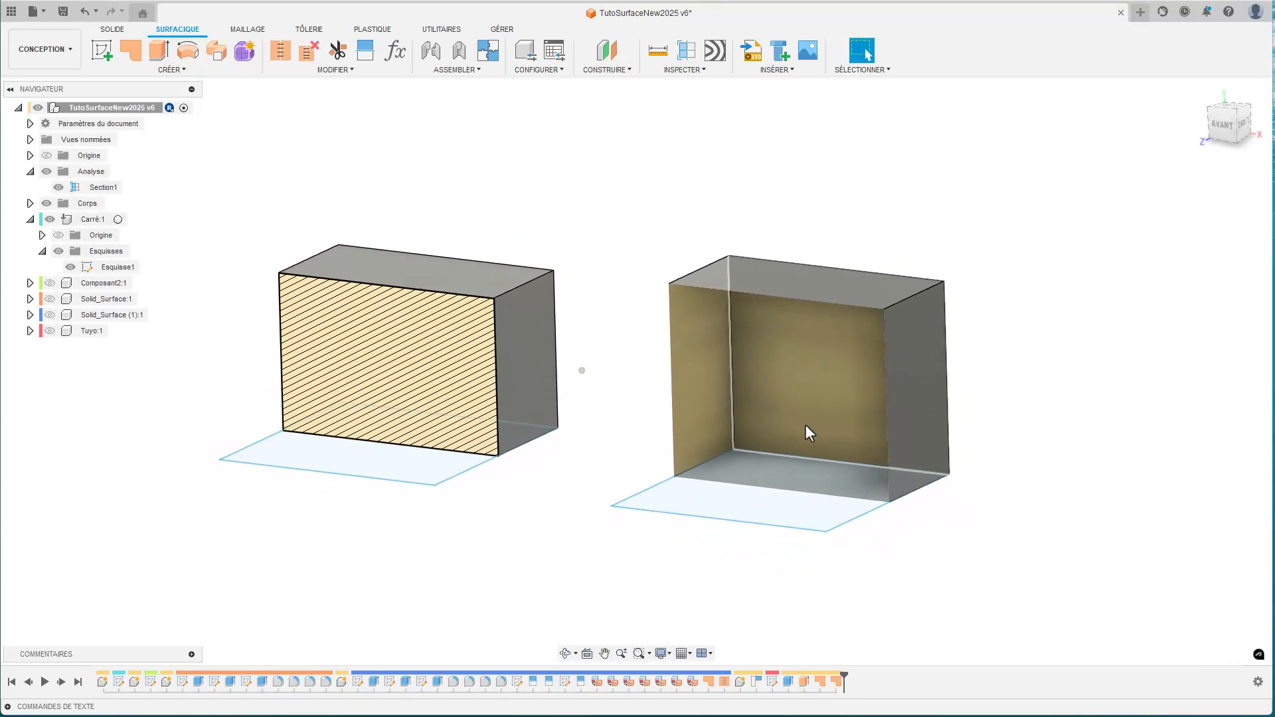
Hide the solid body Corps1 and highlight the surface bodies Corps2, Corps3 and Corps4 one after another.
left_click(30, 203)
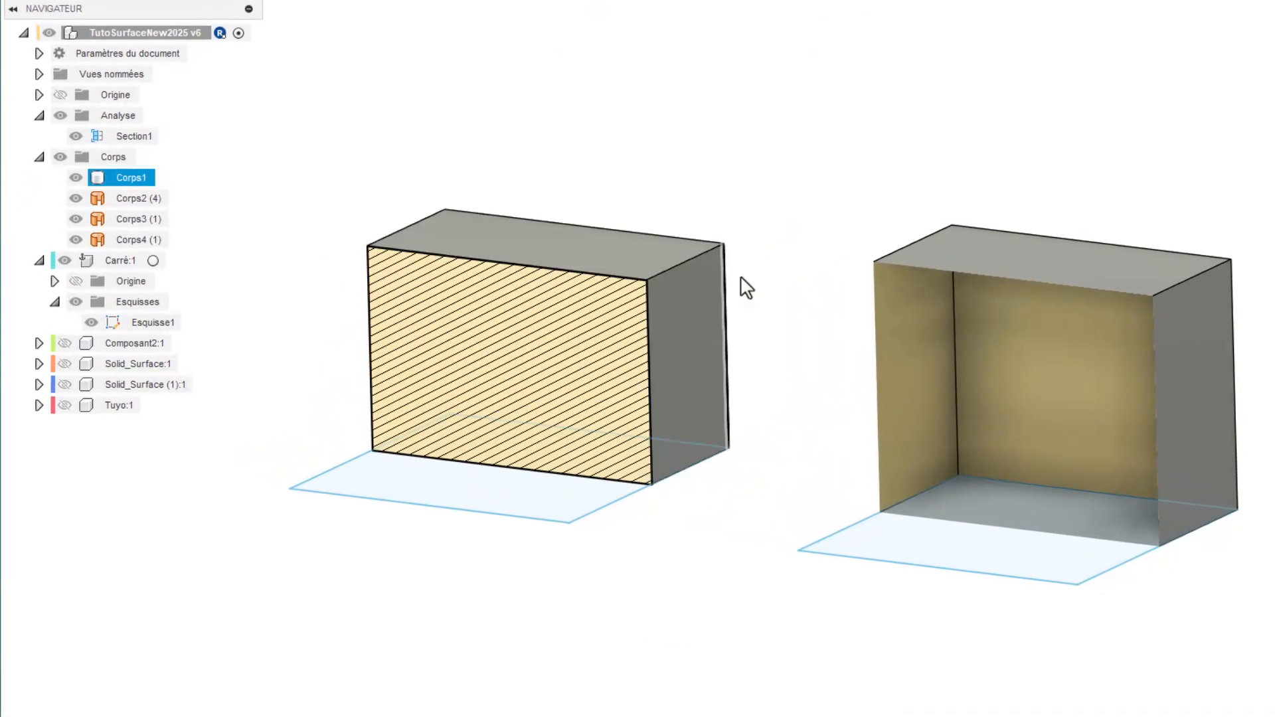
left_click(76, 178)
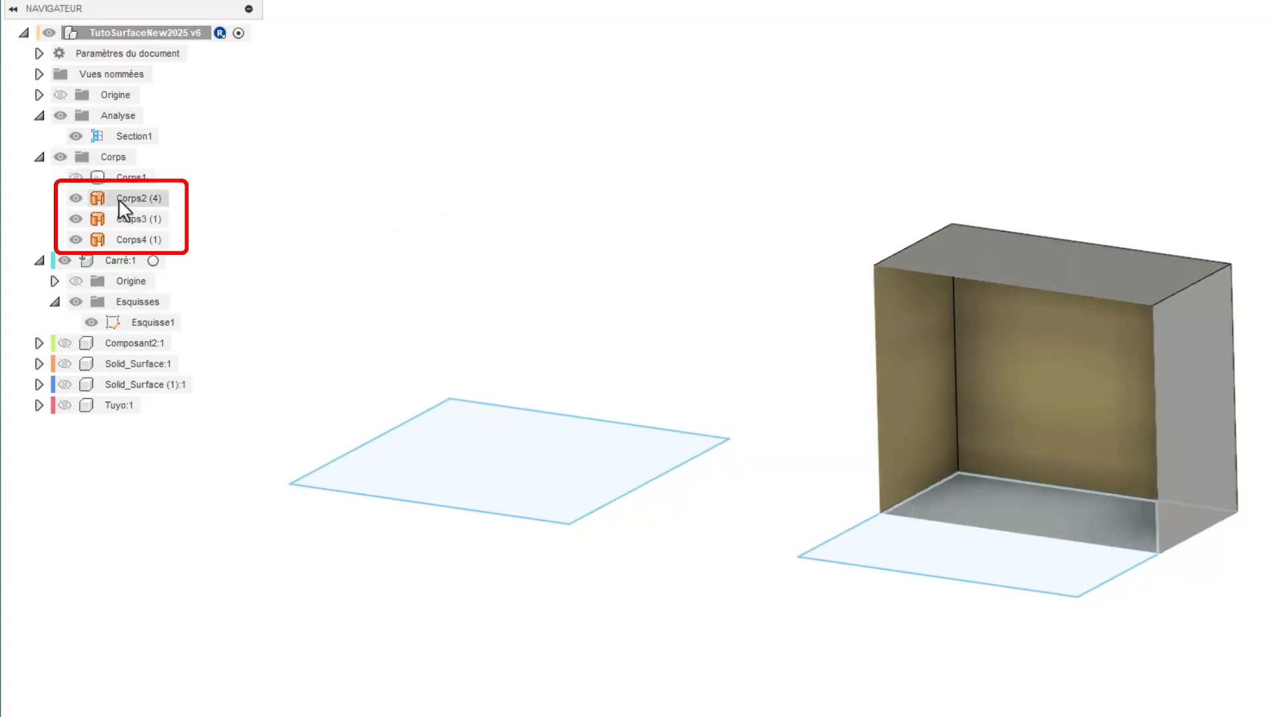
left_click(118, 198)
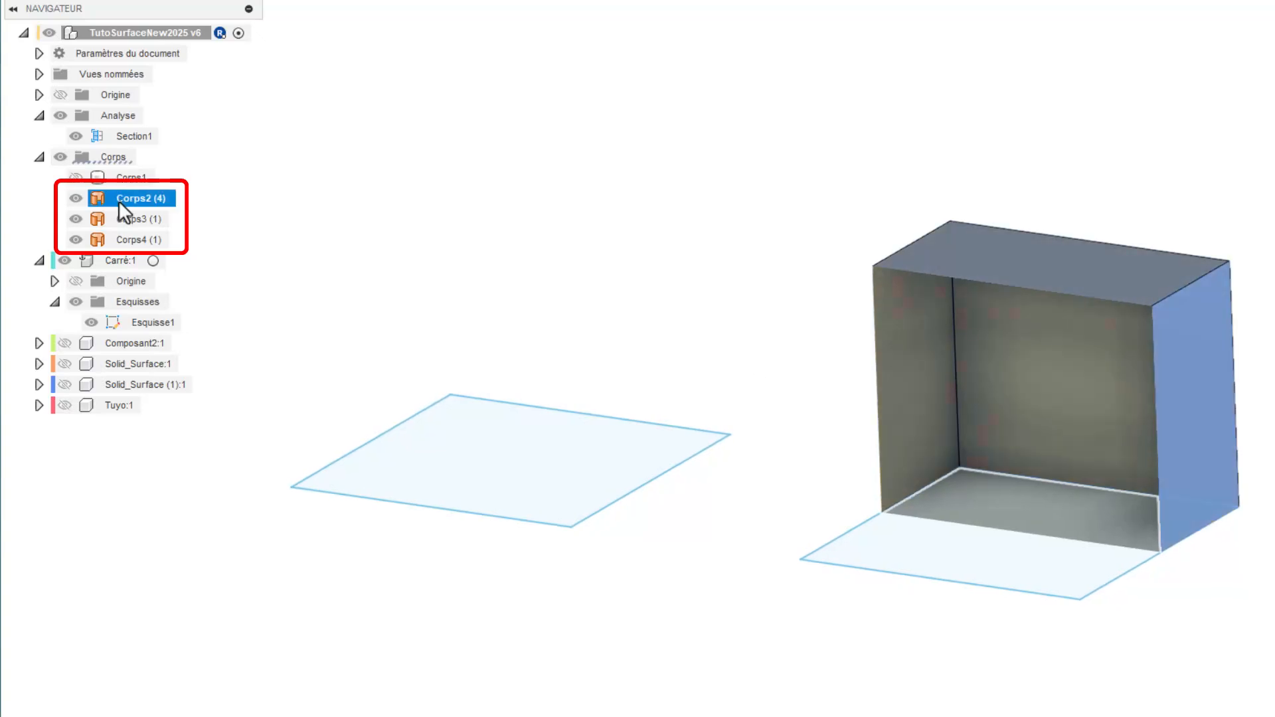
left_click(119, 218)
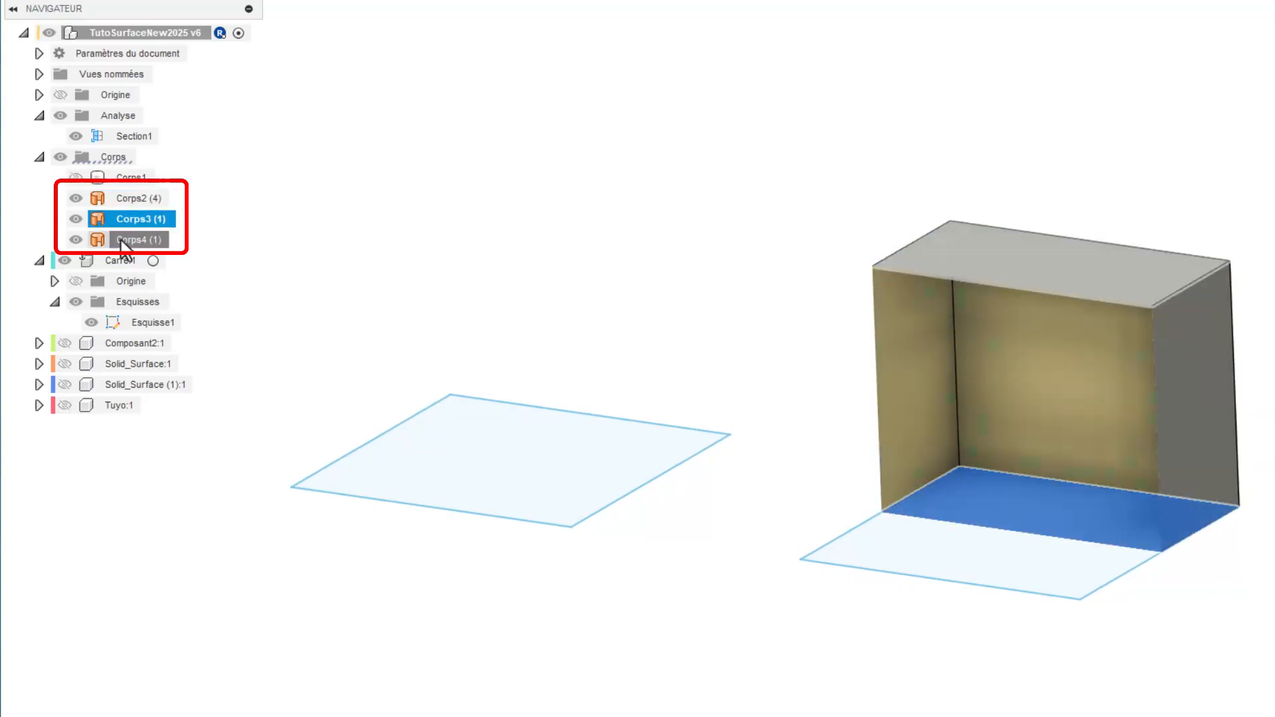
left_click(121, 239)
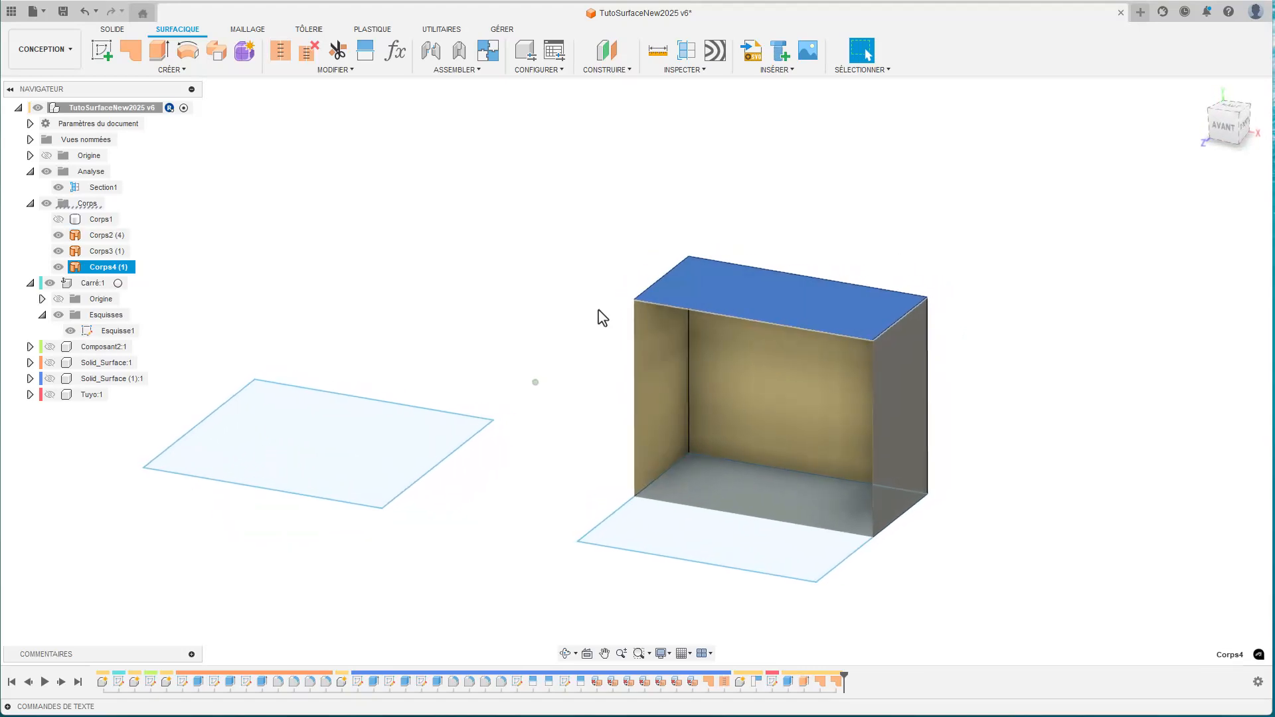
Hide the section analysis and stitch surface bodies Corps2, Corps3 and Corps4 together as a new body with 0.10 mm tolerance.
left_click_drag(532, 192, 1063, 608)
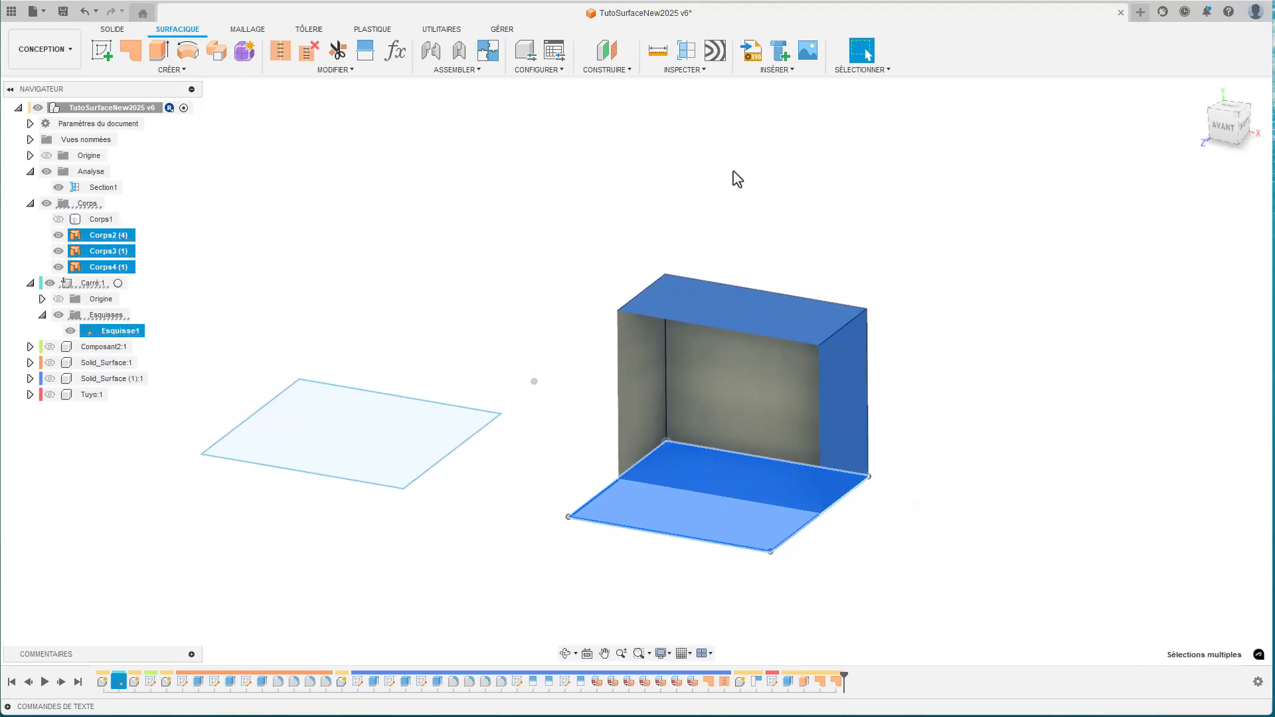
left_click(57, 188)
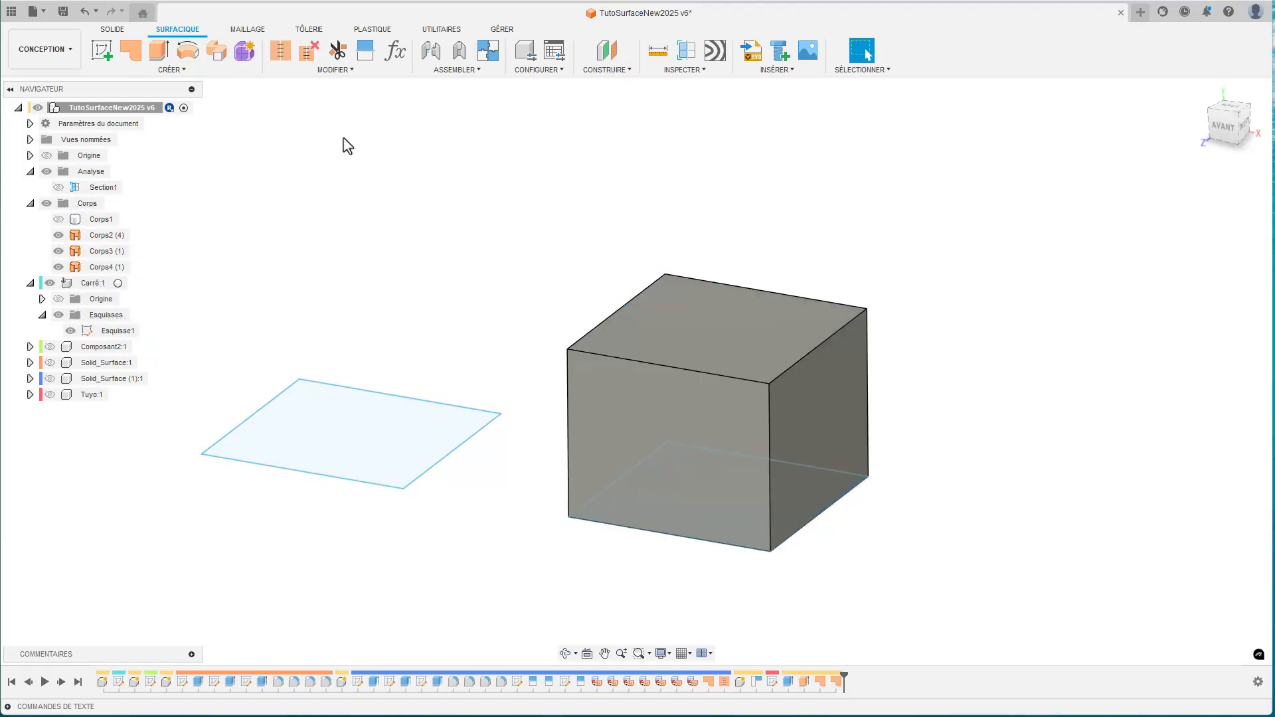
left_click(281, 52)
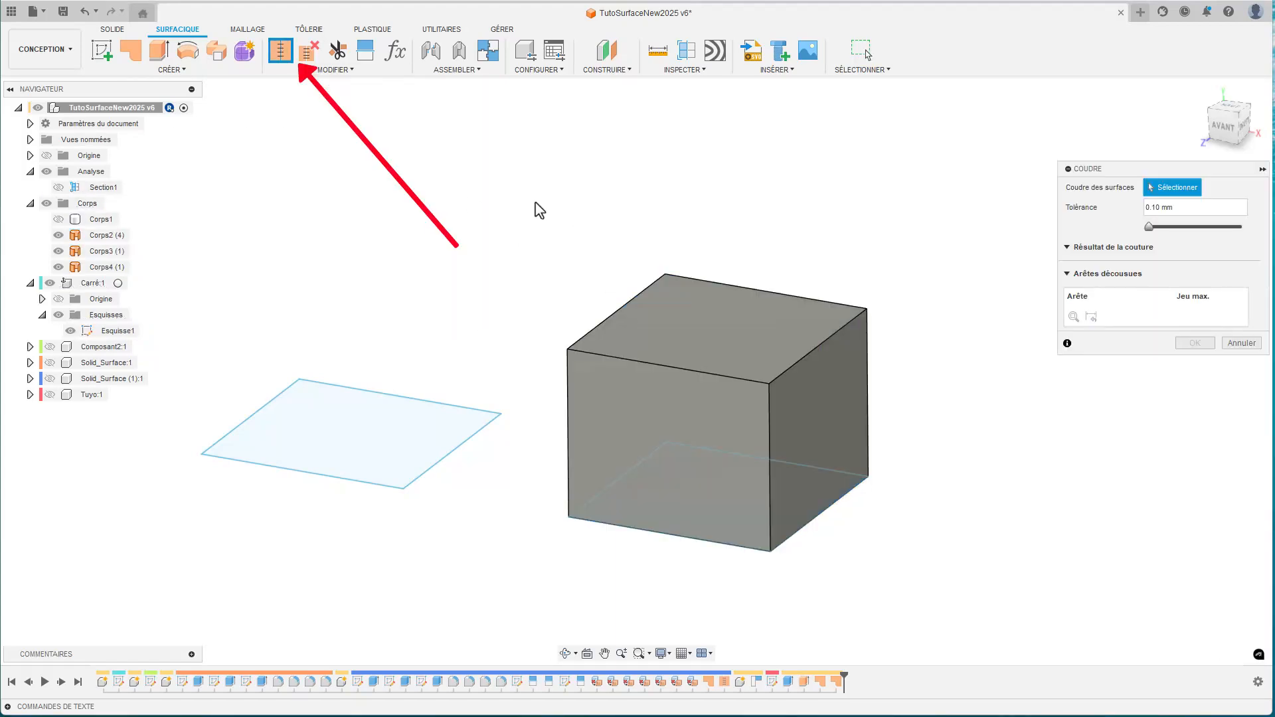
left_click_drag(514, 210, 934, 606)
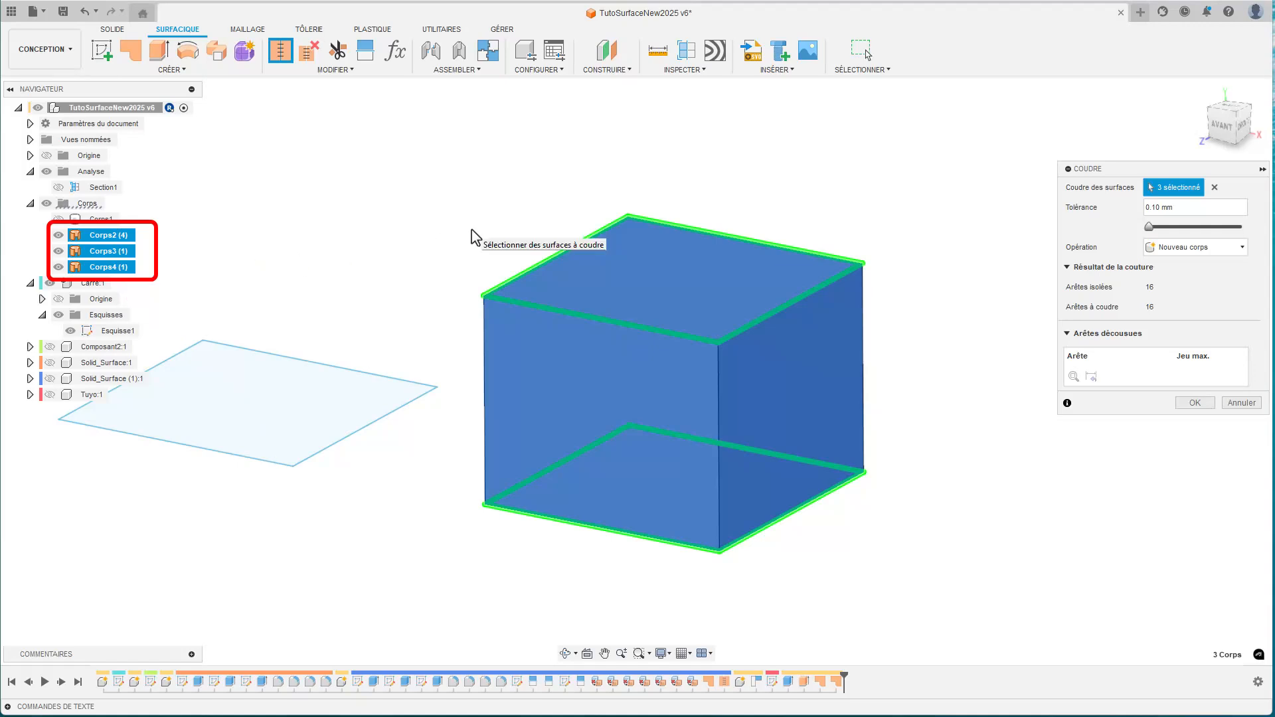
key("Return")
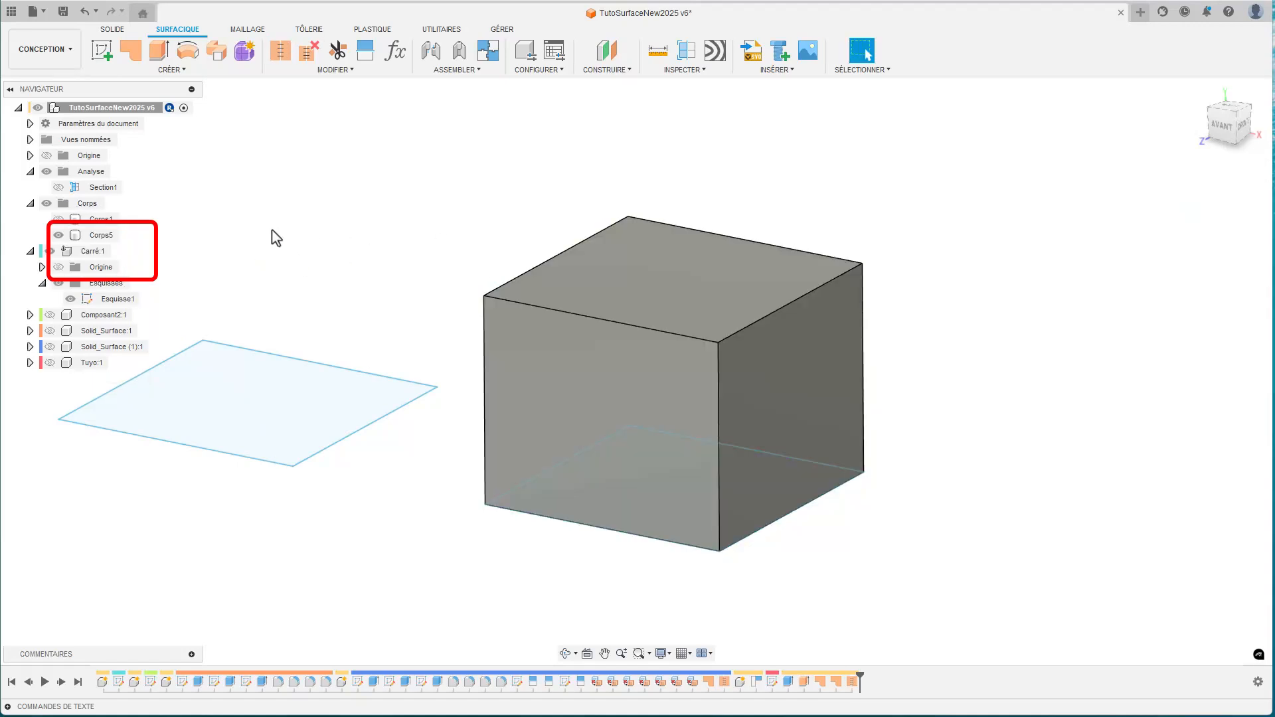
Highlight the stitched body Corps5 and show the Section1 analysis again to inspect its interior.
left_click(97, 235)
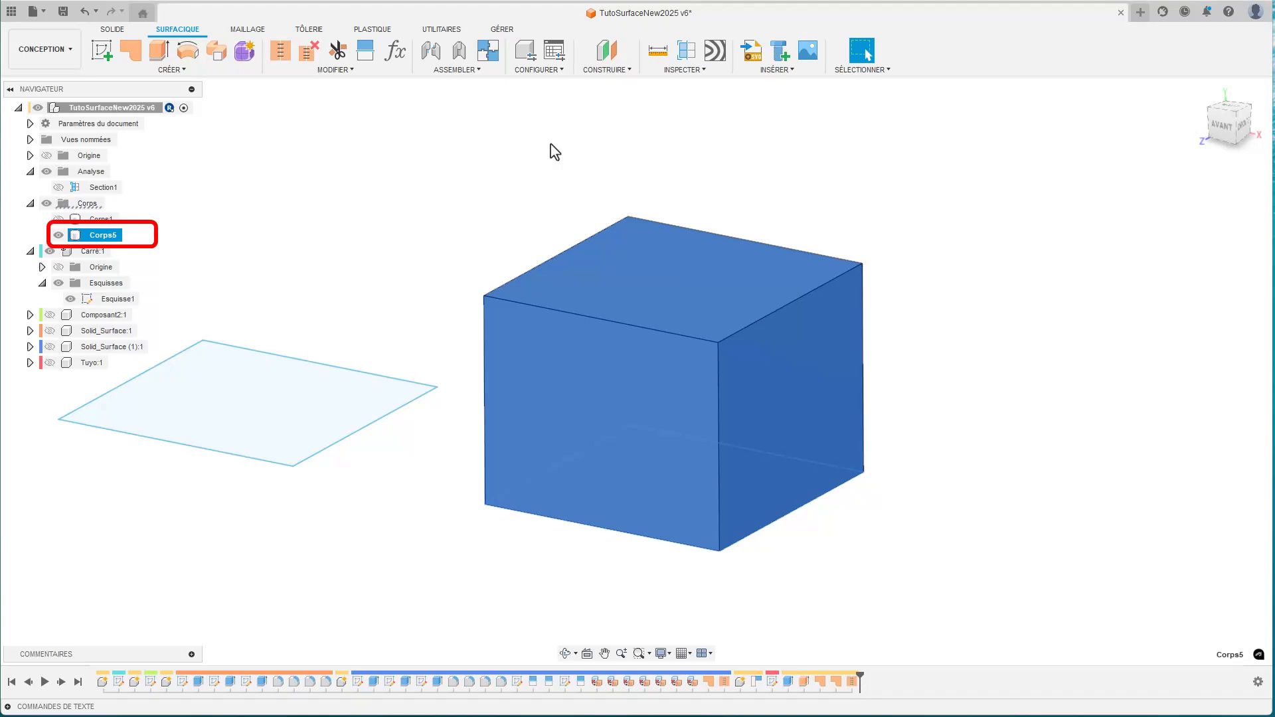
left_click(58, 188)
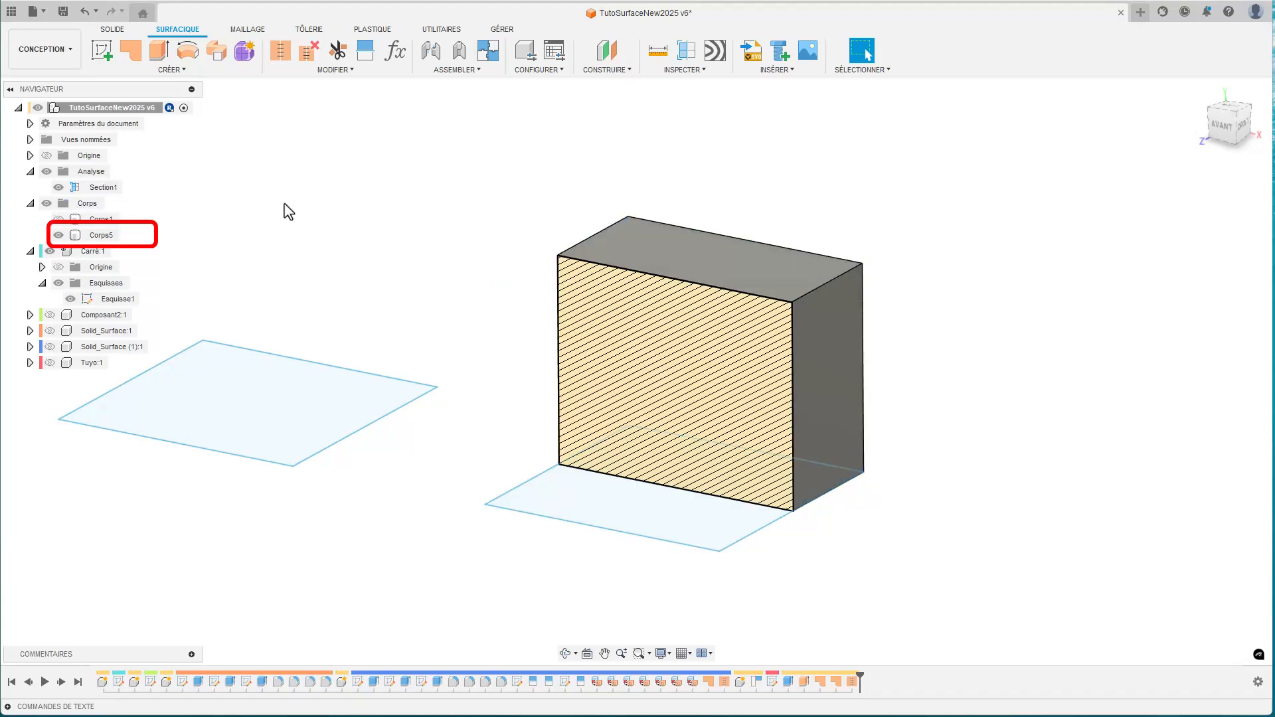
middle_click_drag(284, 204, 514, 328, "shift")
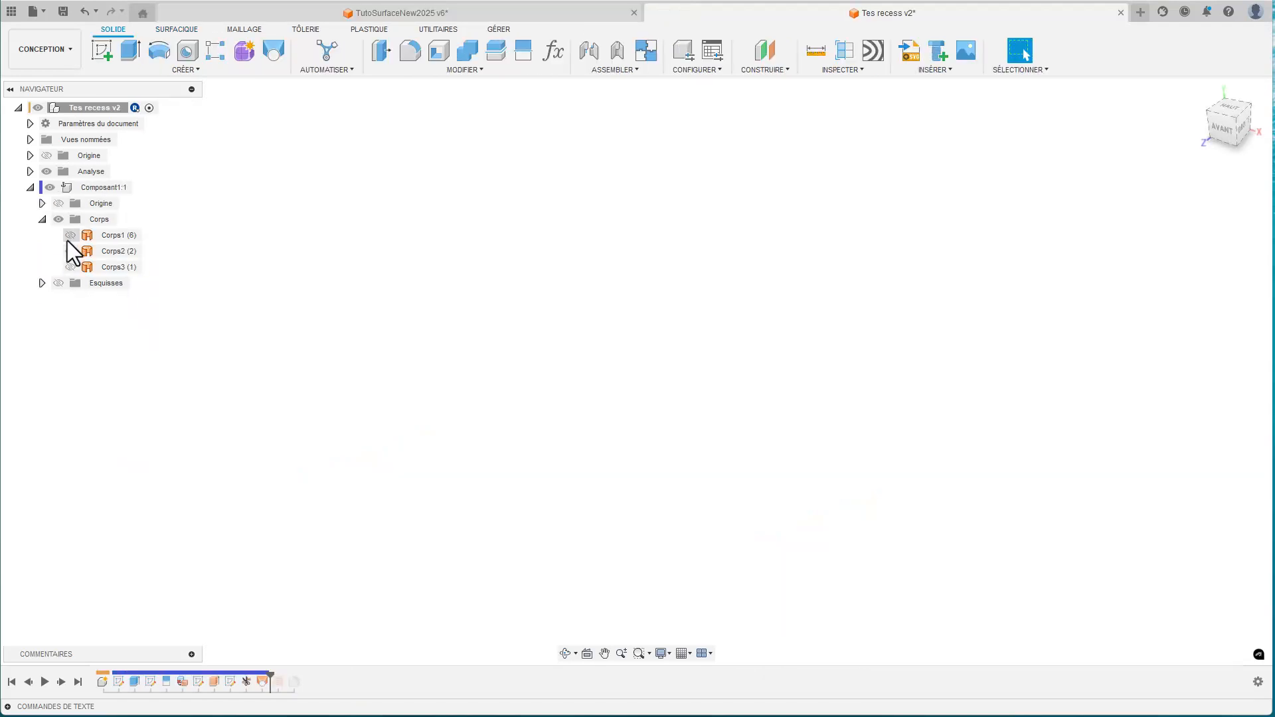
In the Tes recess v2 document, show the surface bodies Corps1, Corps2 and Corps3 one after another.
left_click(70, 235)
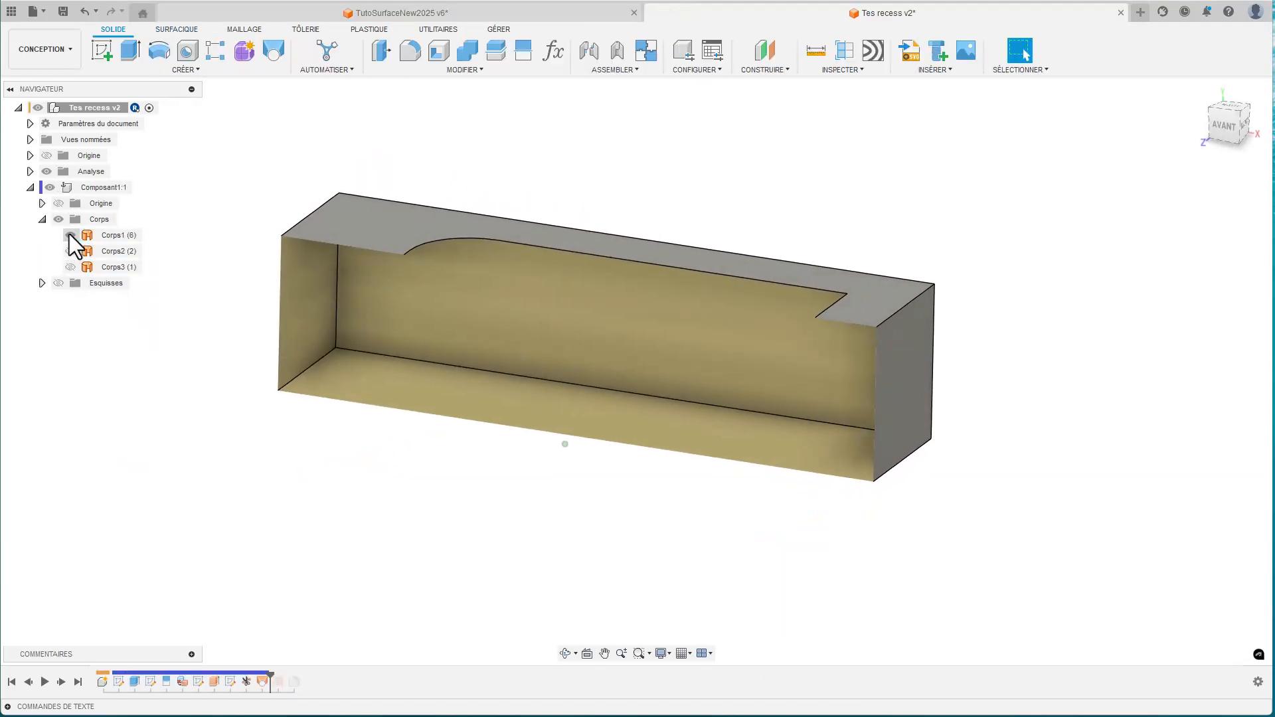
left_click(70, 251)
left_click(70, 251)
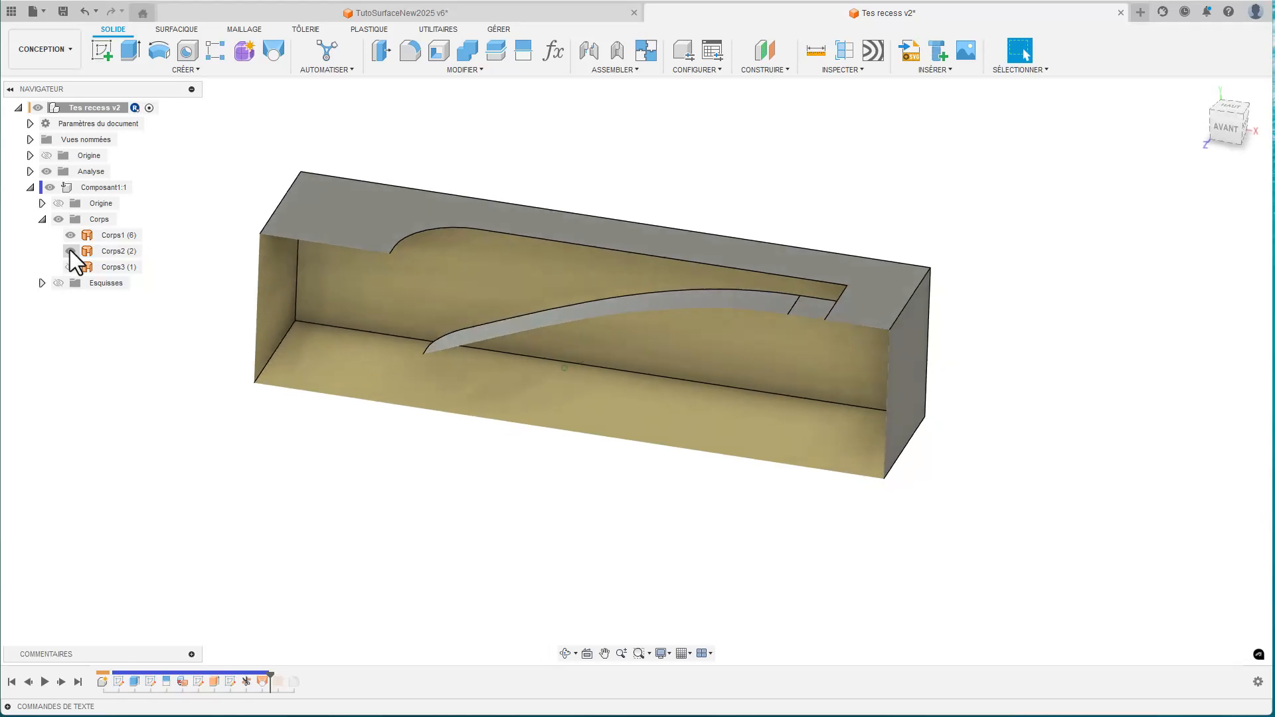
left_click(71, 267)
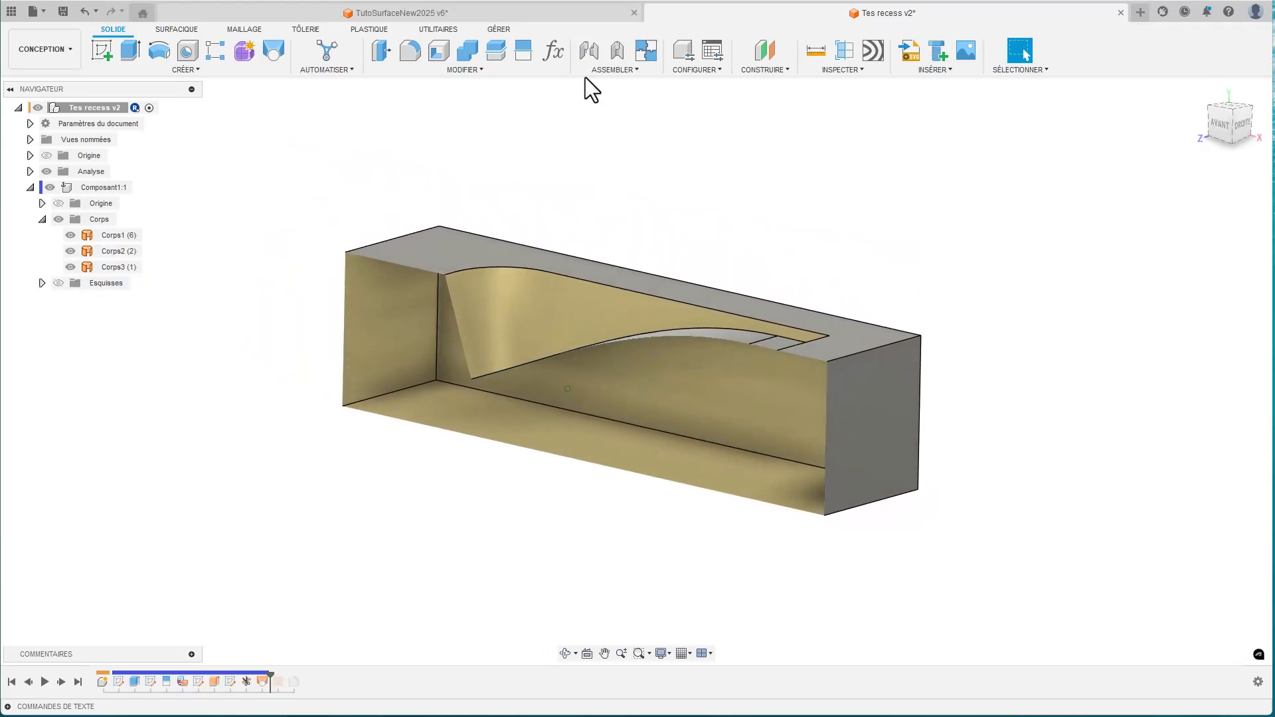
Advance the recess model's timeline by one feature with the section analysis hidden, and show the analysis again.
left_click(47, 171)
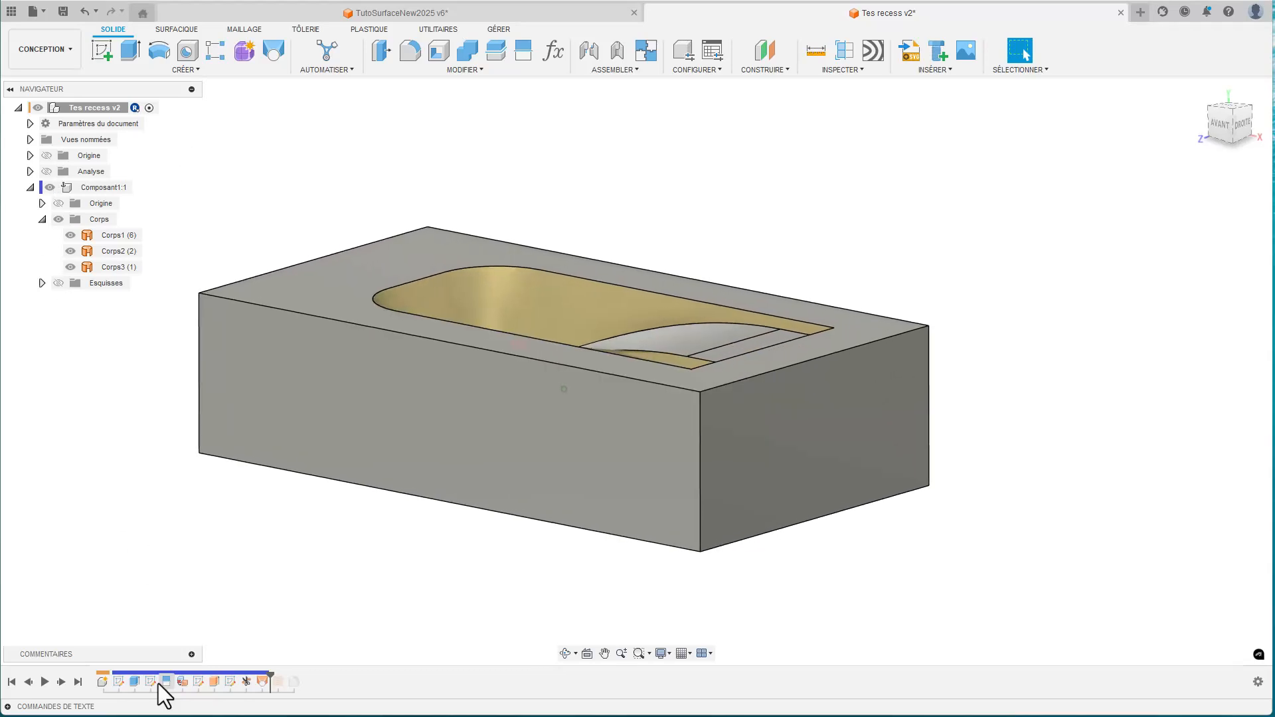
left_click(62, 682)
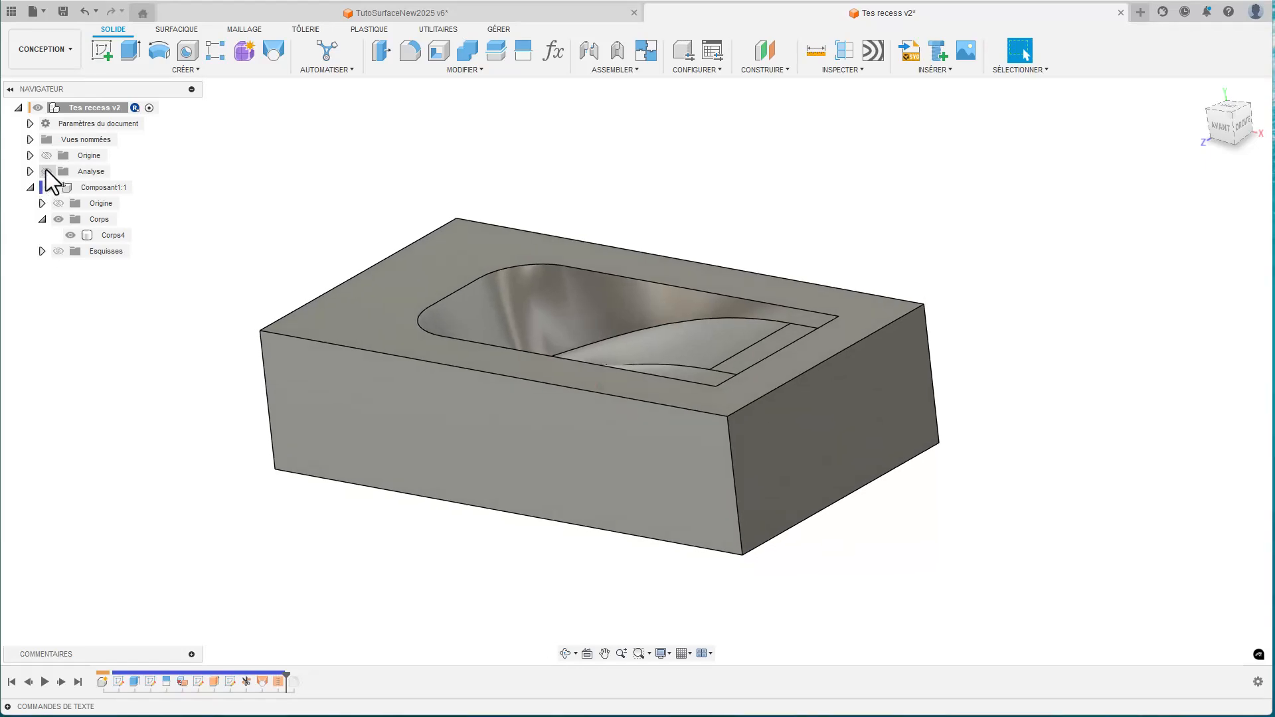
left_click(46, 171)
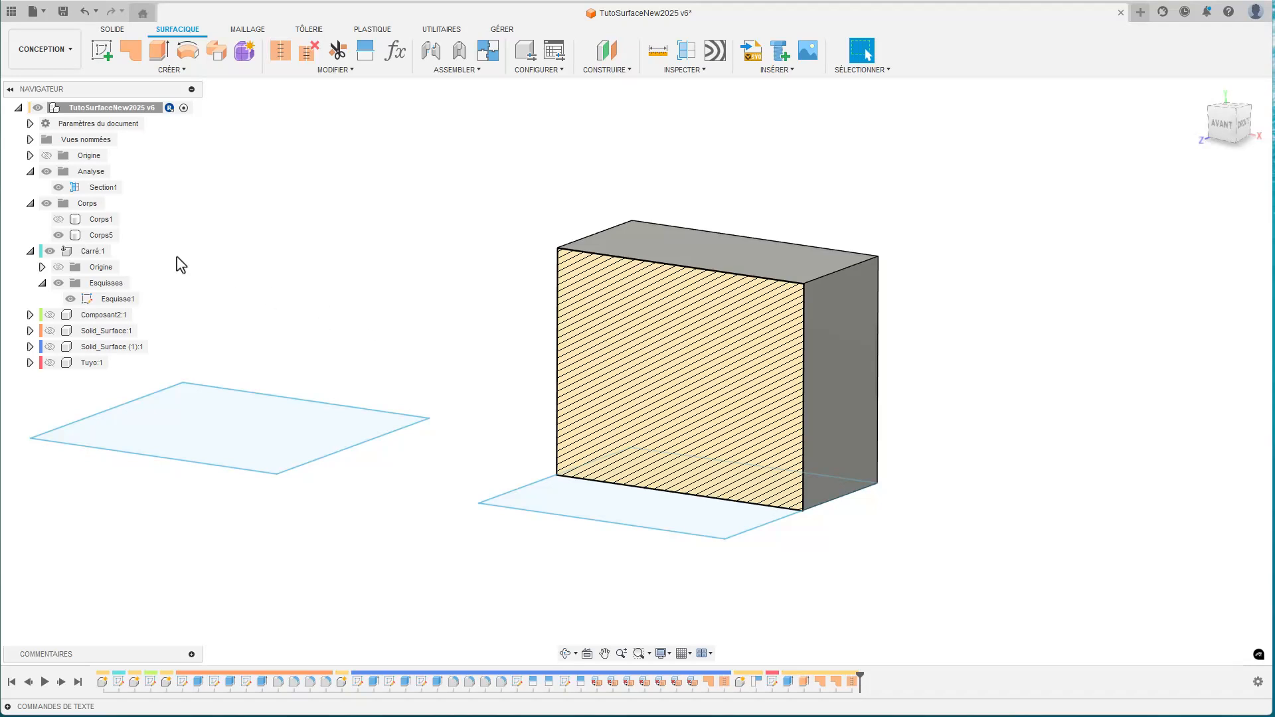
Hide the section analysis and the root-level bodies of the TutoSurfaceNew2025 design.
left_click(46, 207)
left_click(46, 204)
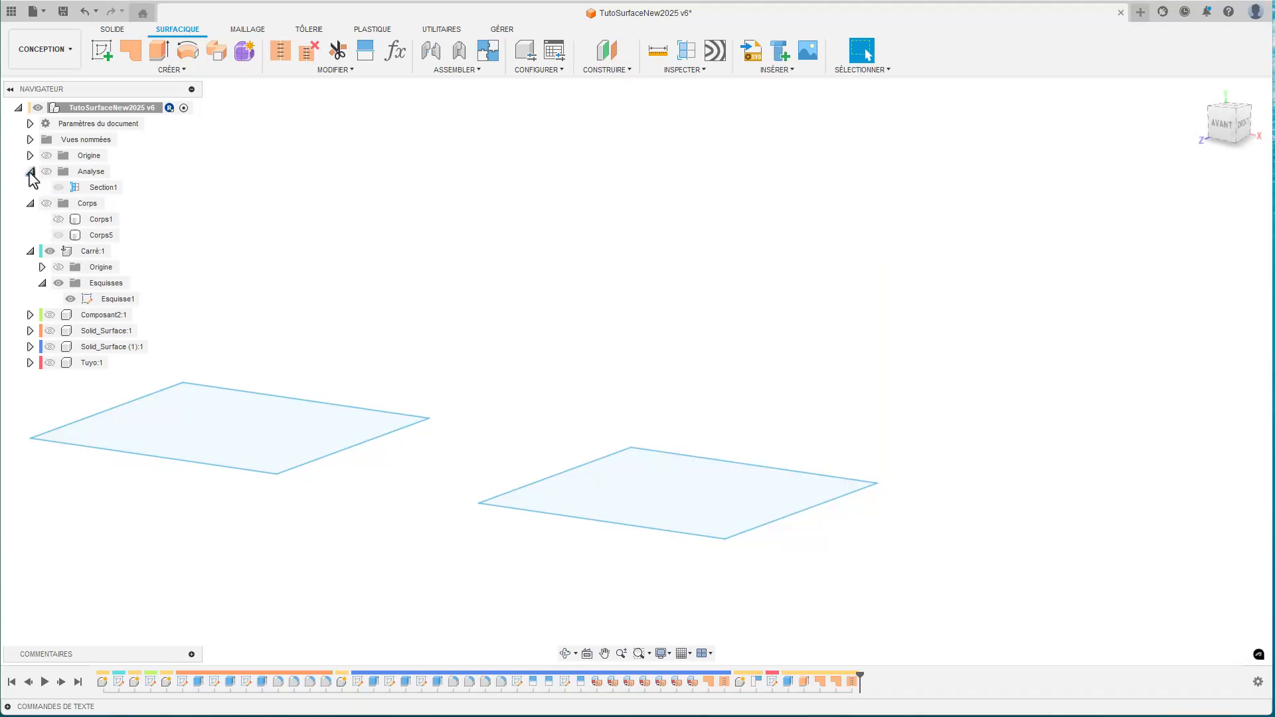
left_click(30, 171)
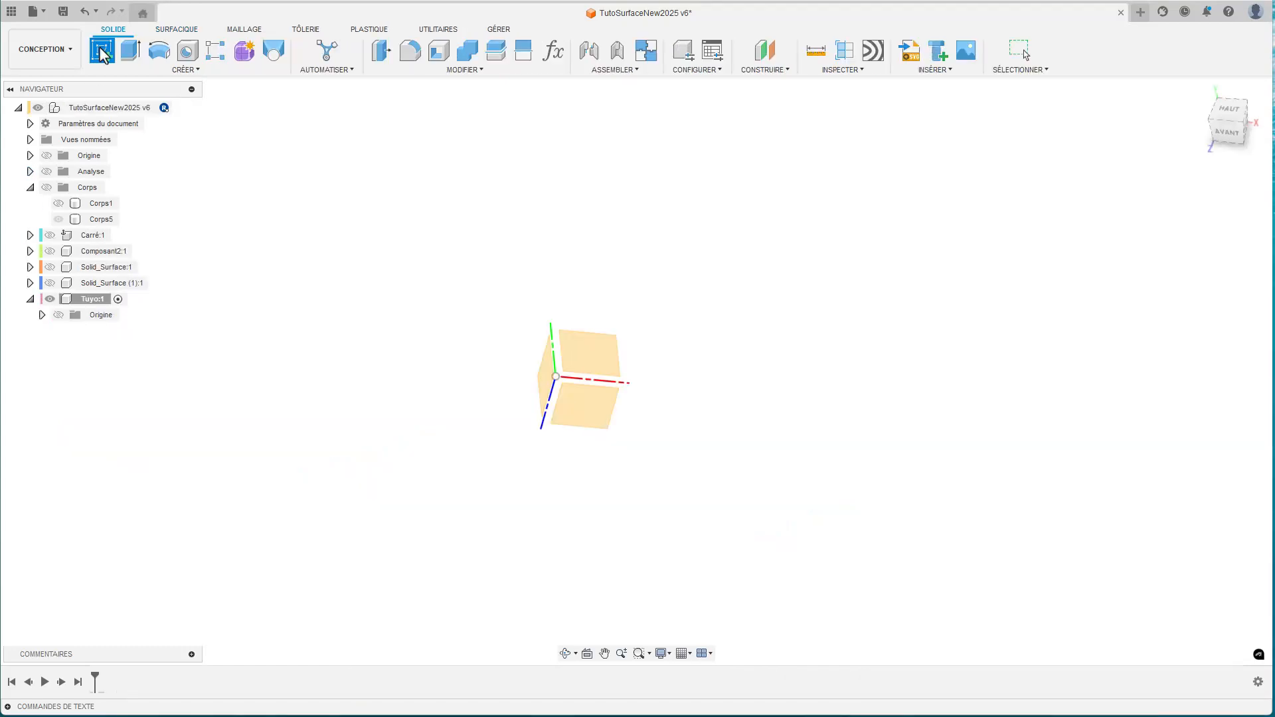
Start a sketch on the XZ plane in the Tuyo component and draw a spline from the origin toward the upper right.
left_click(101, 53)
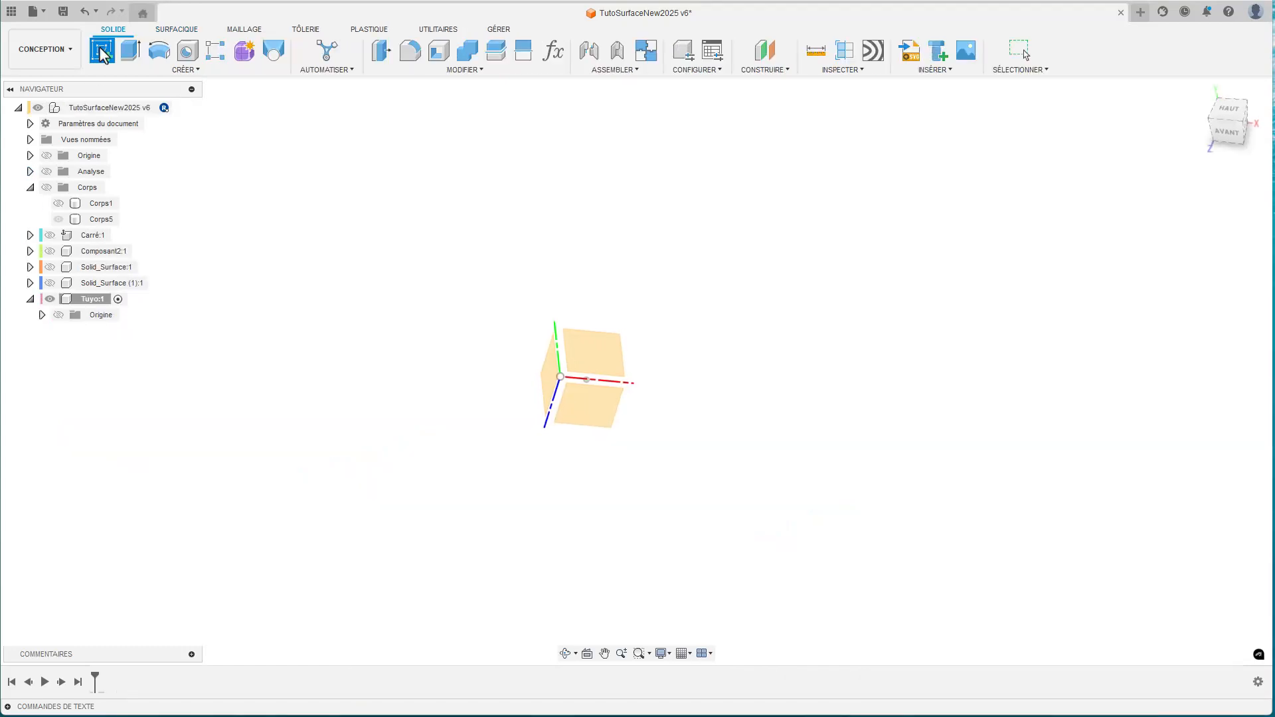
left_click(610, 403)
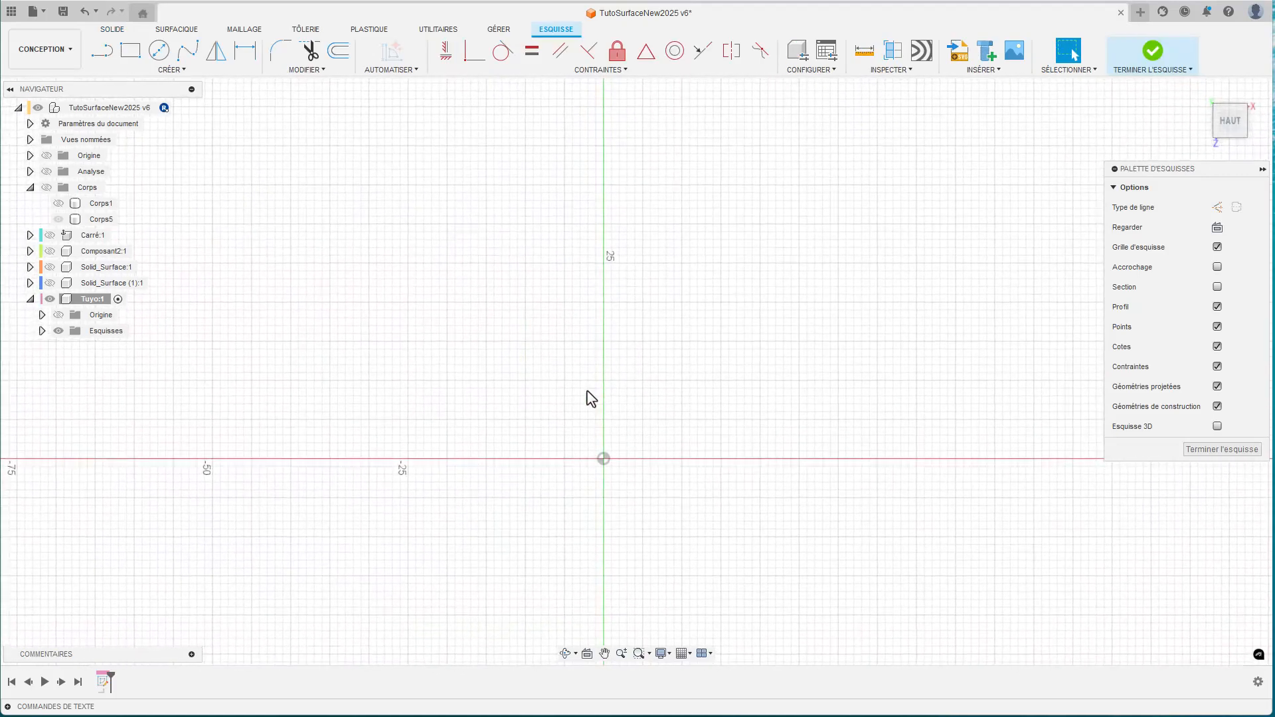
left_click(188, 52)
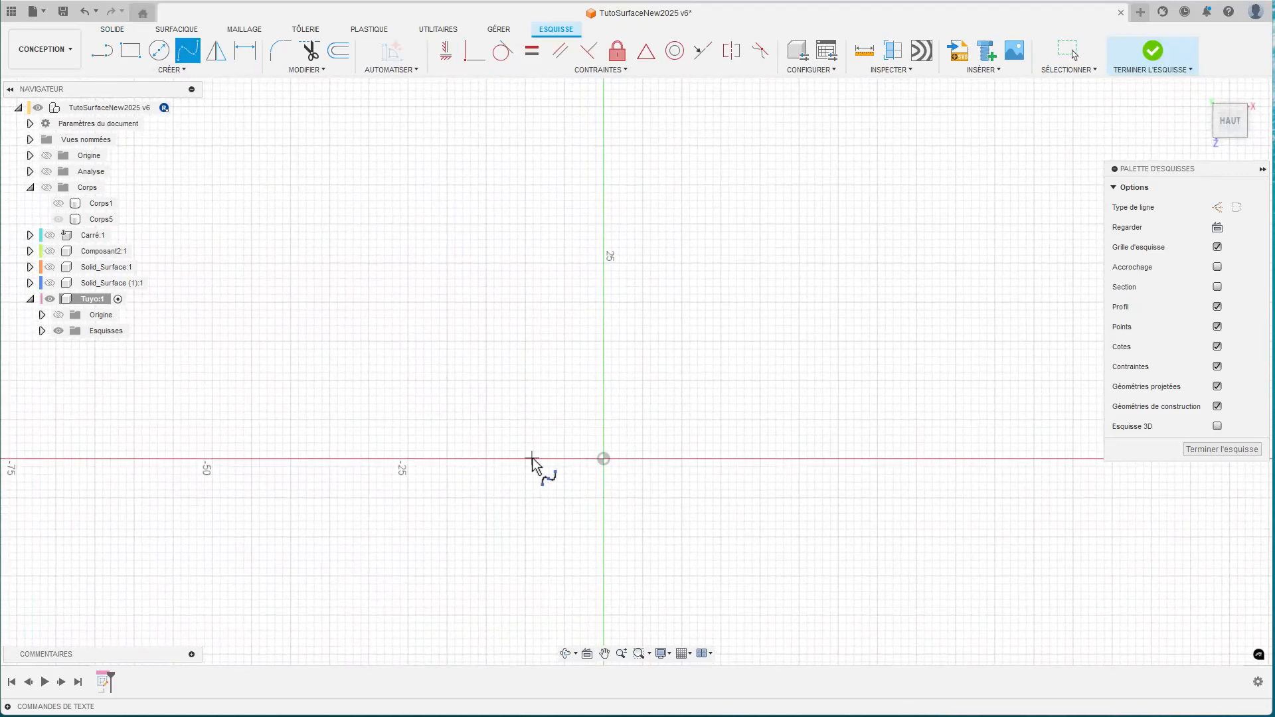
left_click(603, 458)
left_click_drag(790, 188, 805, 212)
Constrain the spline's tangent handles to be vertical at the origin and horizontal at the upper-right end.
left_click(446, 51)
left_click(795, 211)
scroll(796, 210, "up", 5)
scroll(694, 178, "down", 4)
left_click(477, 513)
middle_click_drag(521, 512, 613, 536)
Draw a second spline from the origin to a point at the upper left of the sketch.
left_click(187, 50)
left_click(573, 509)
left_click(416, 168)
key("Return")
Close the three-sided profile with a spline between the two upper endpoints, make the splines tangent at their shared corners and finish the sketch.
left_click(187, 50)
left_click(415, 167)
left_click(779, 210)
key("Return")
left_click(503, 51)
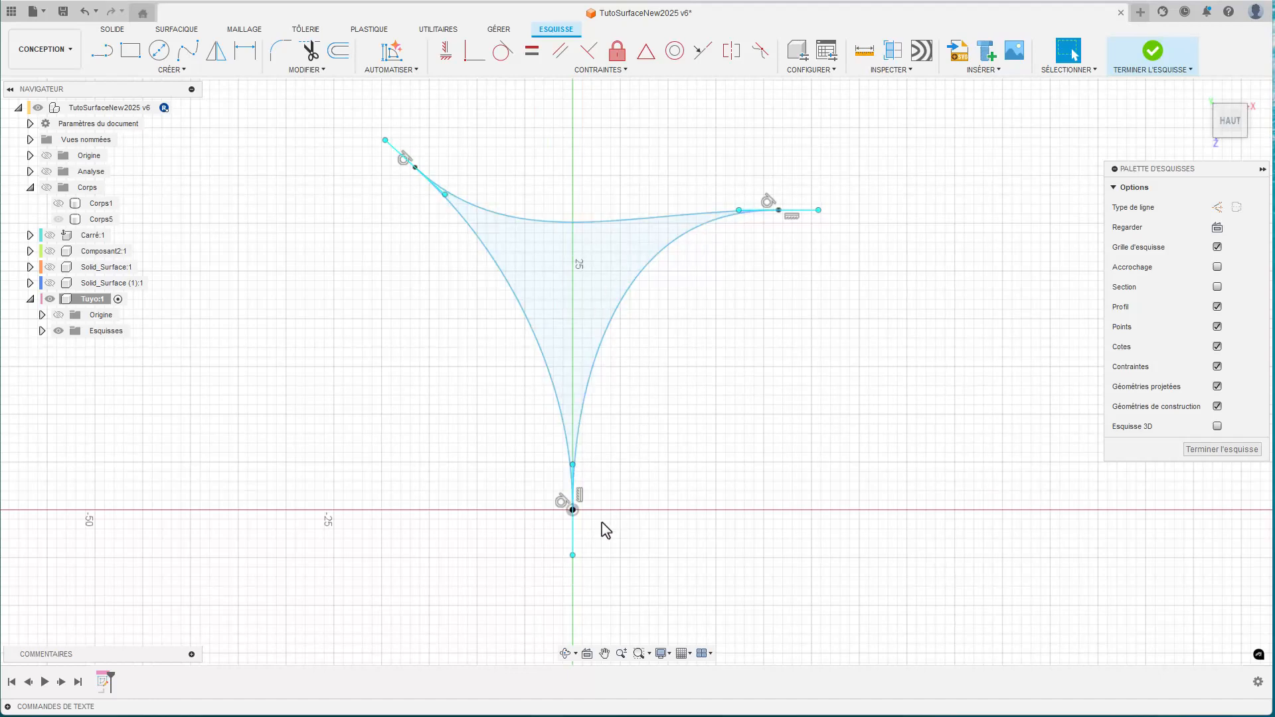
left_click(1151, 56)
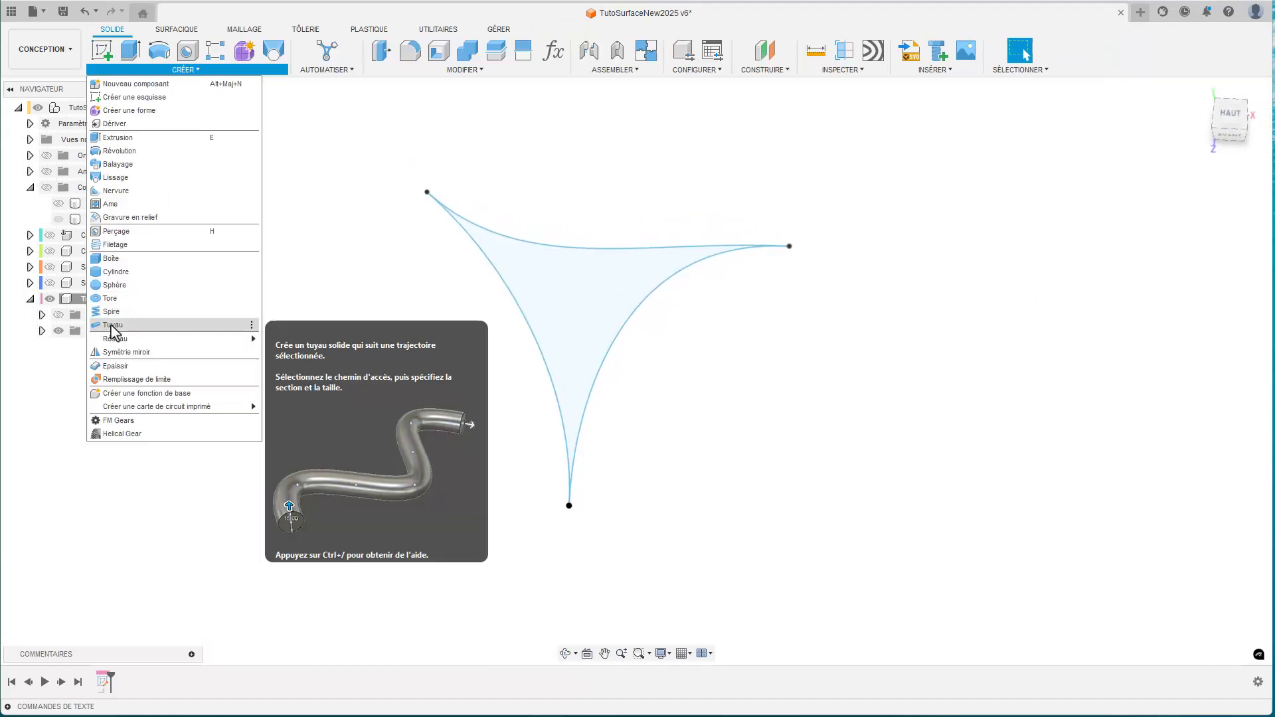
Create a circular pipe with a 10 mm section along the spline running from the origin to the upper right, with chain selection off.
left_click(156, 325)
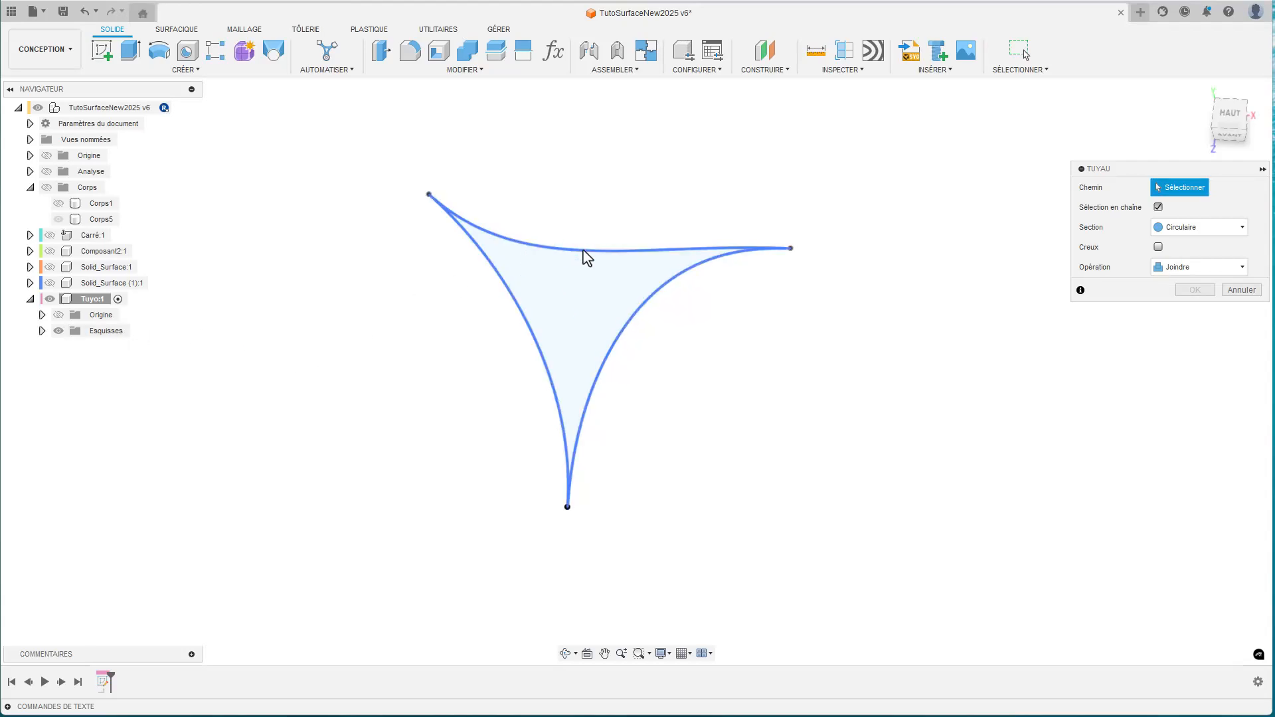
left_click(1158, 207)
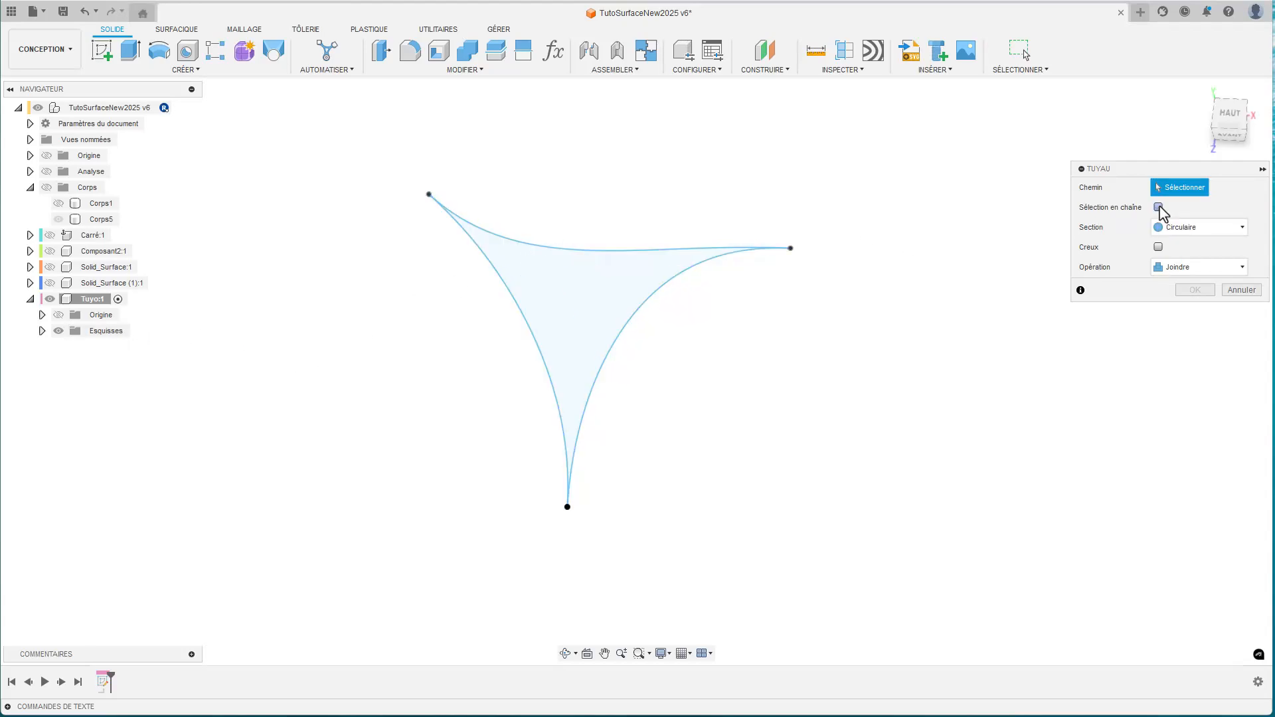
left_click(707, 271)
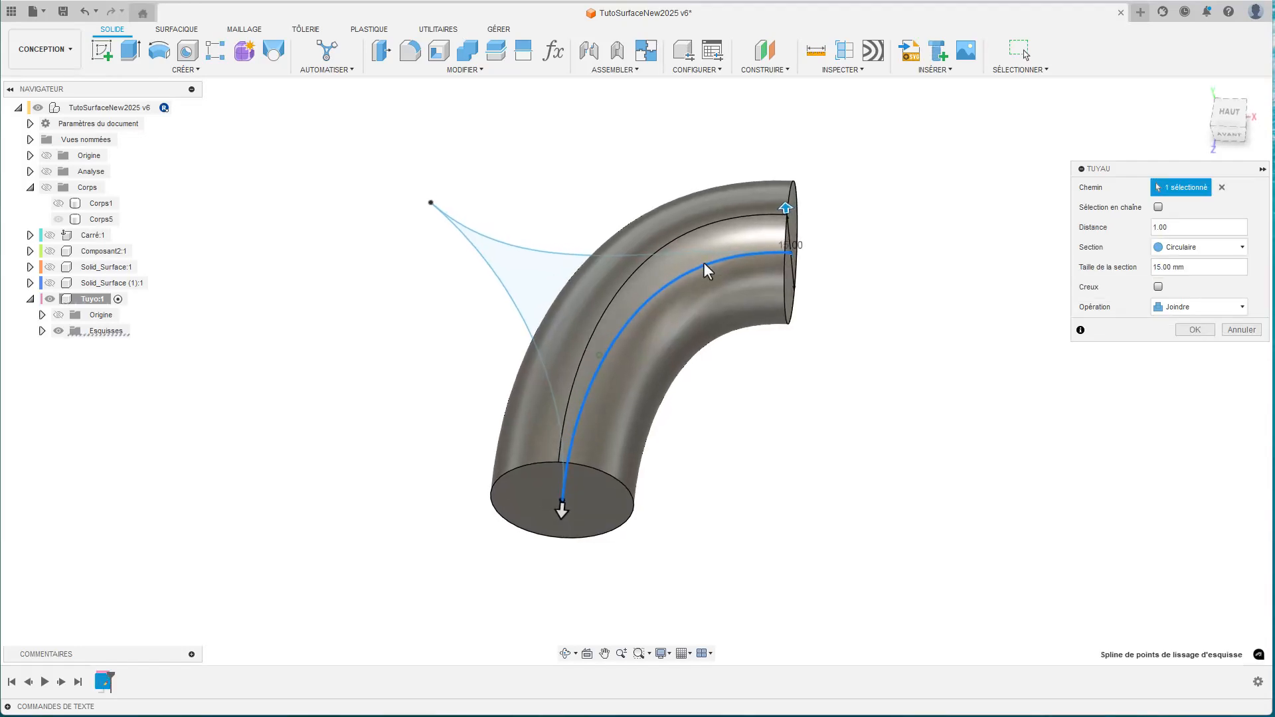
left_click(1162, 267)
key("Return")
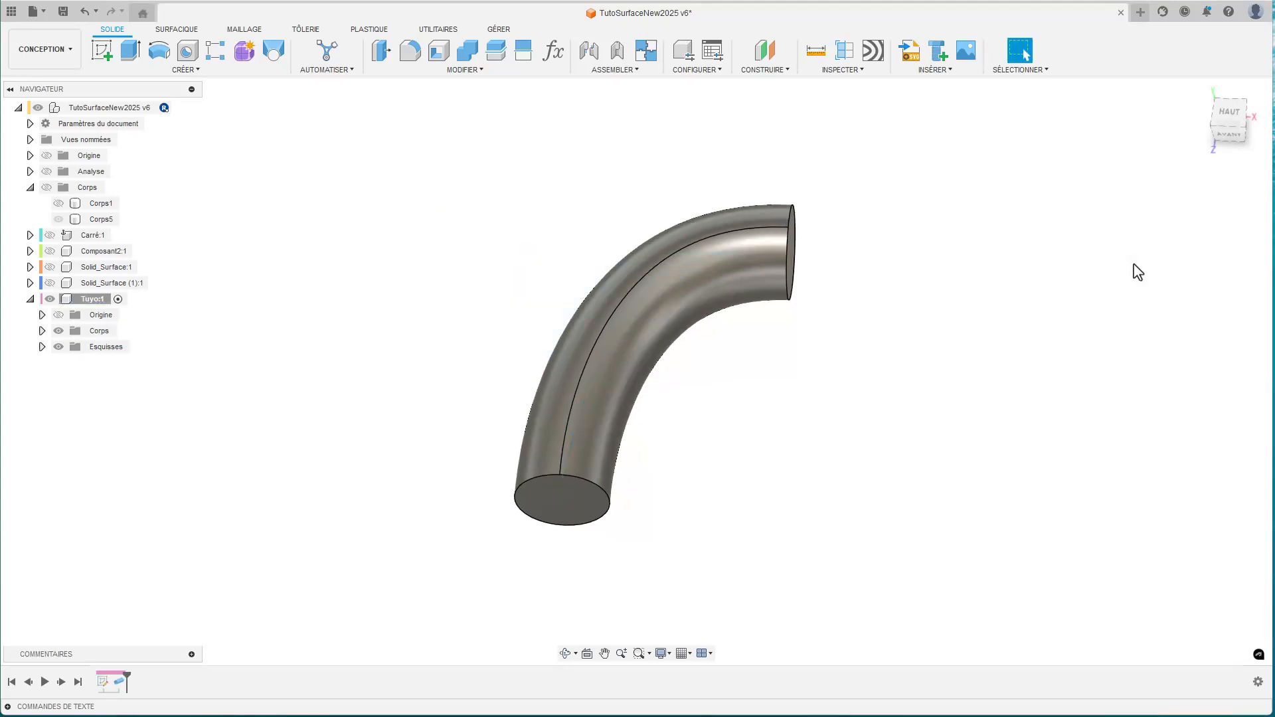
Show Esquisse1 again and create a joined circular pipe along the spline from the origin to the upper left.
left_click(41, 347)
left_click(70, 362)
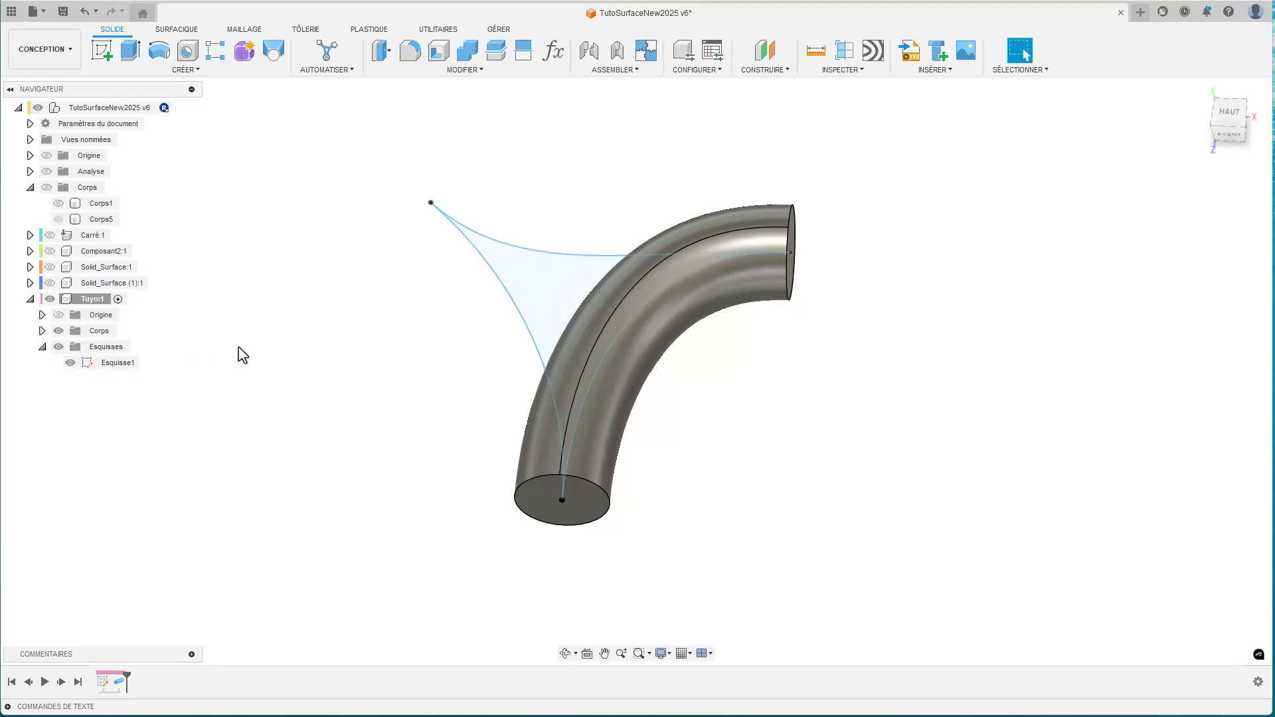
right_click(259, 354)
left_click(257, 307)
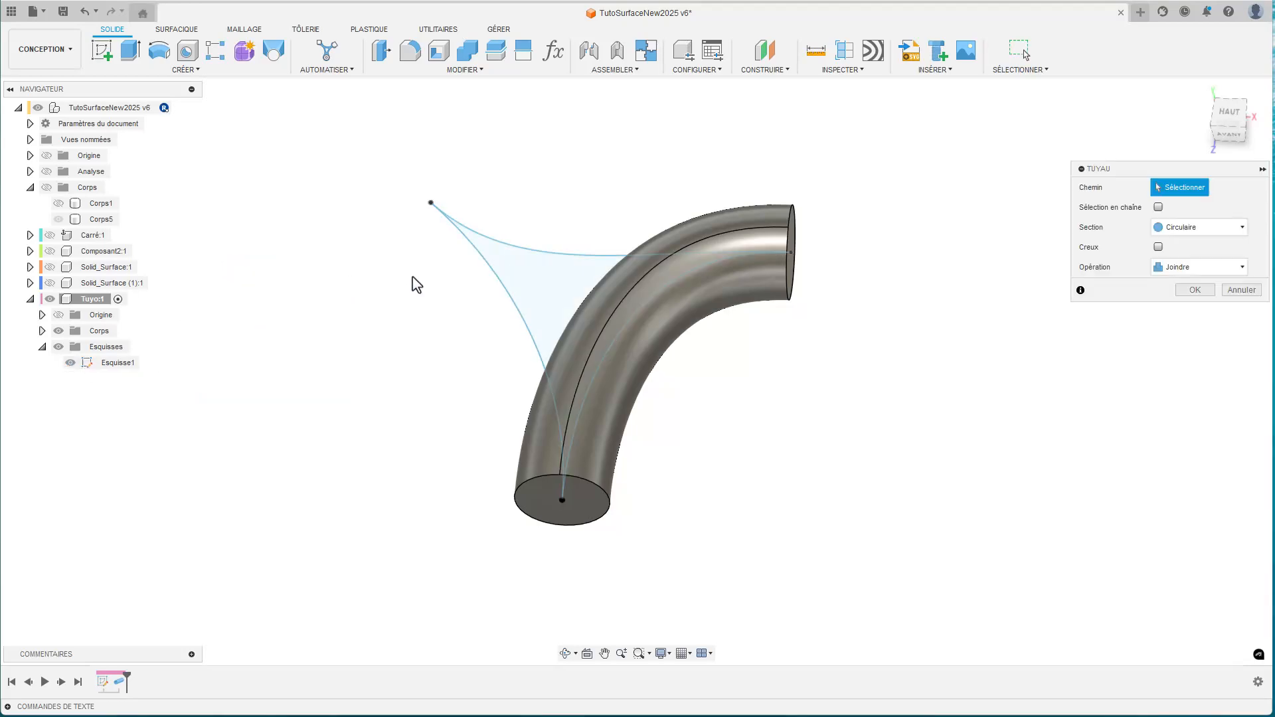
left_click(499, 278)
key("Return")
Create a third joined circular pipe with a 10 mm section along the spline connecting the two upper endpoints.
right_click(555, 203)
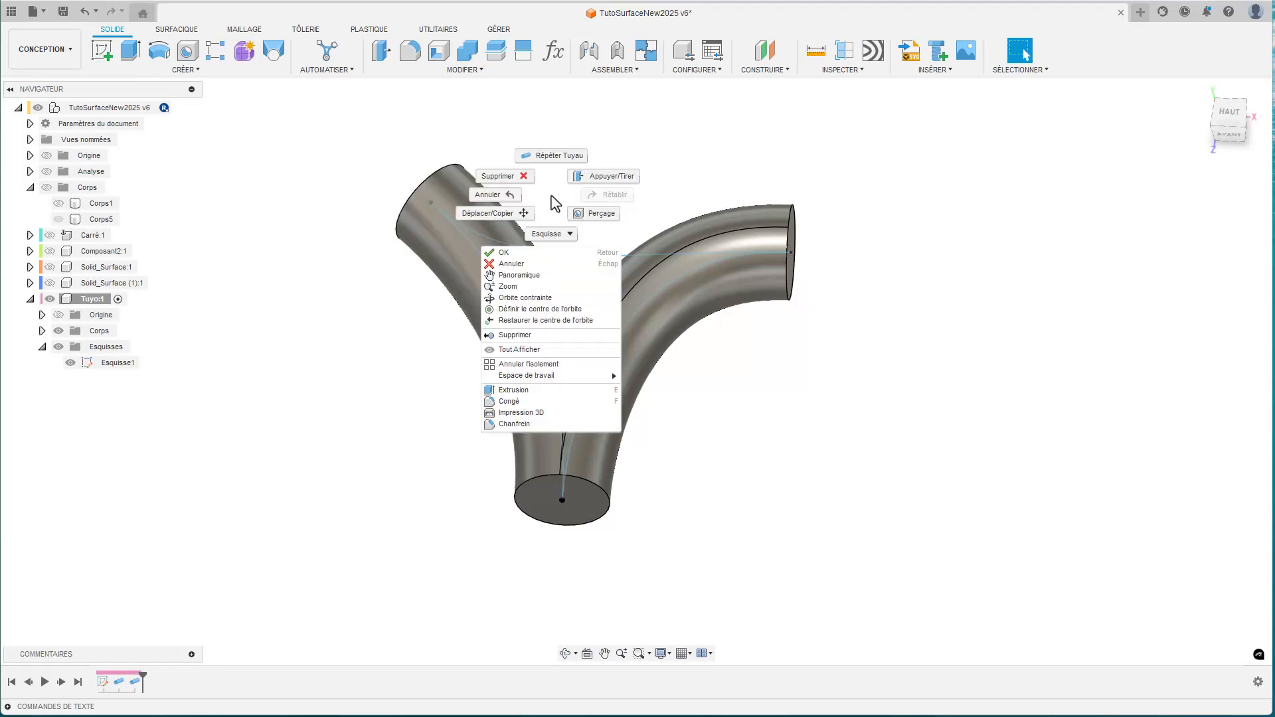
left_click(555, 157)
left_click(578, 253)
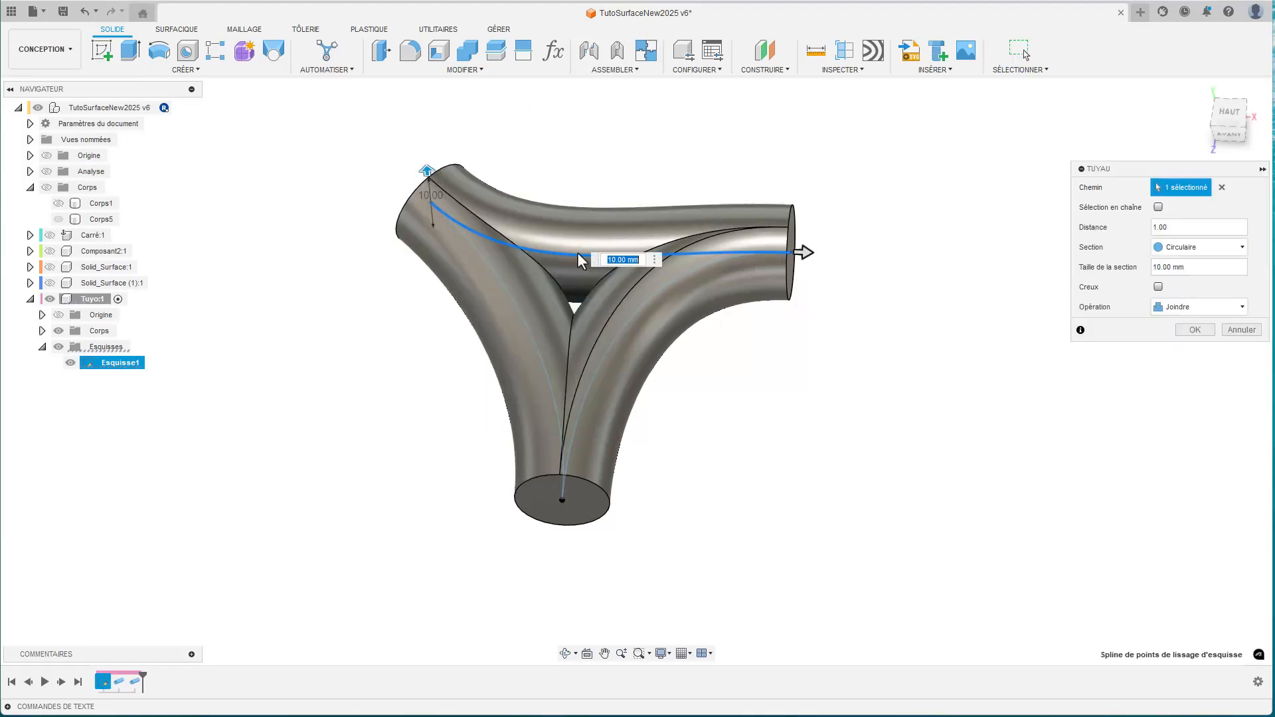
key("Return")
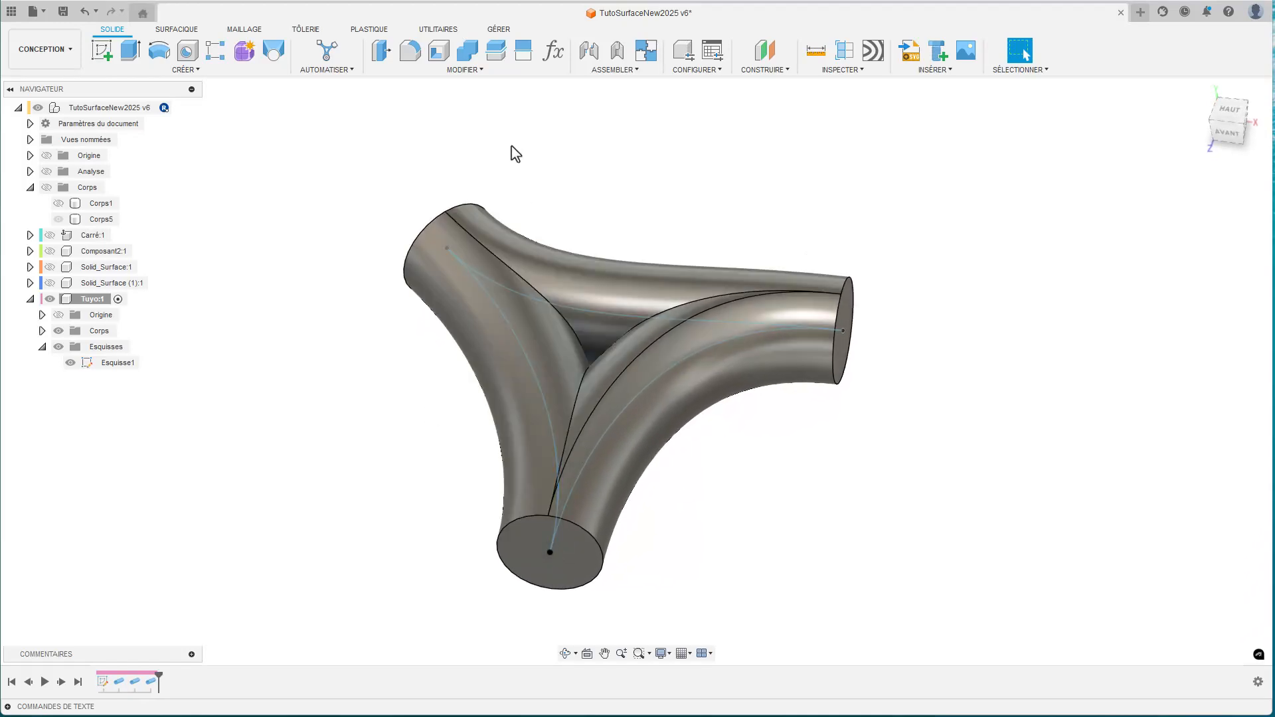
Split the three pipe faces using Esquisse1 as the splitting tool, and expand the pipe component's bodies folder.
left_click(494, 53)
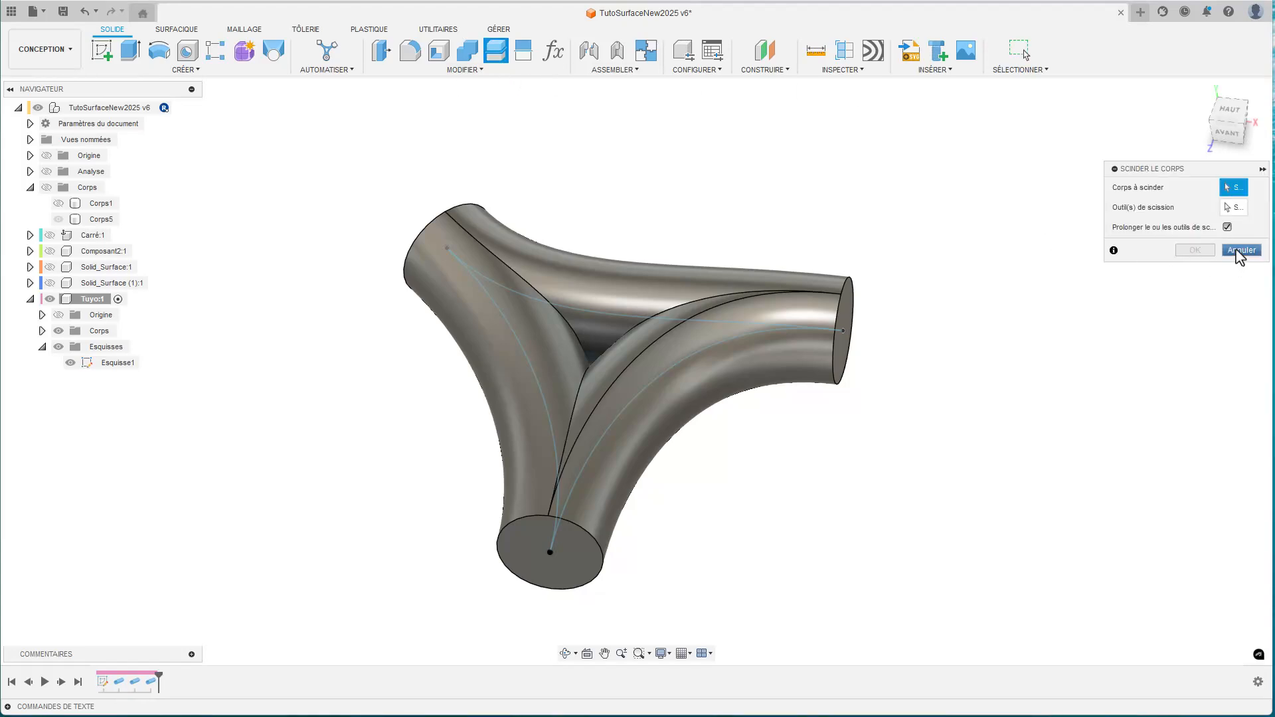
left_click(1240, 250)
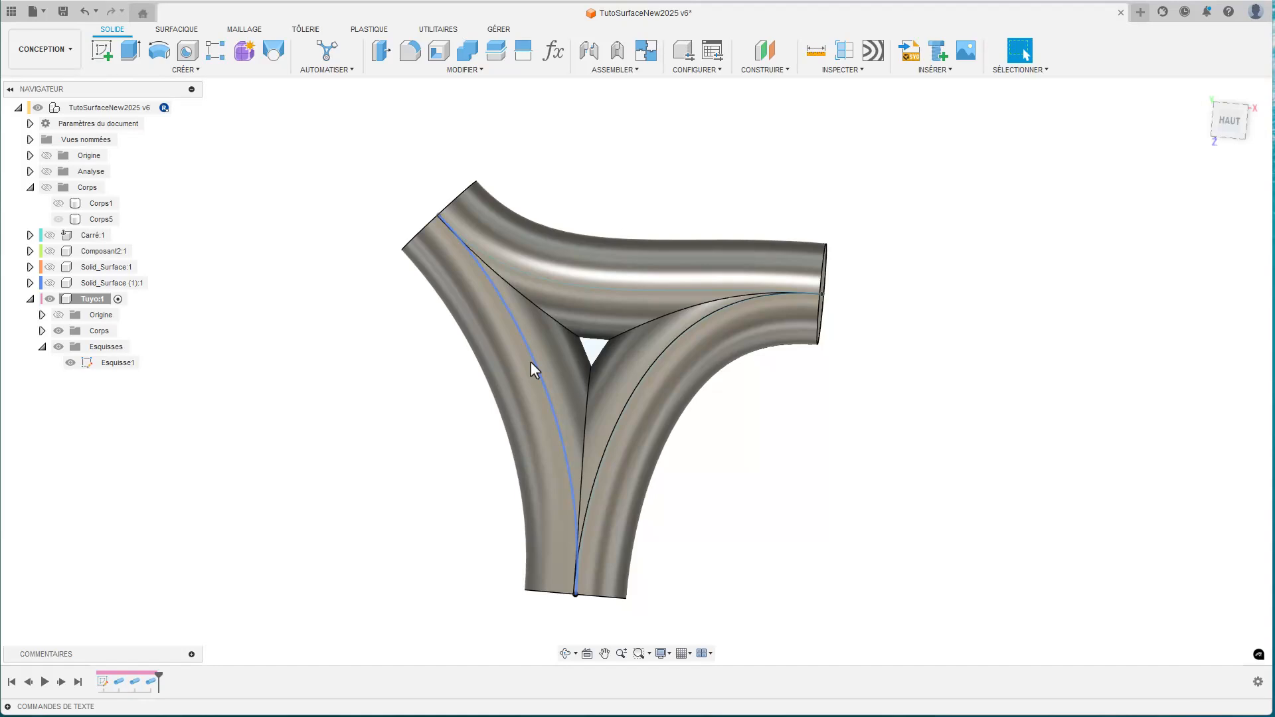
left_click(524, 51)
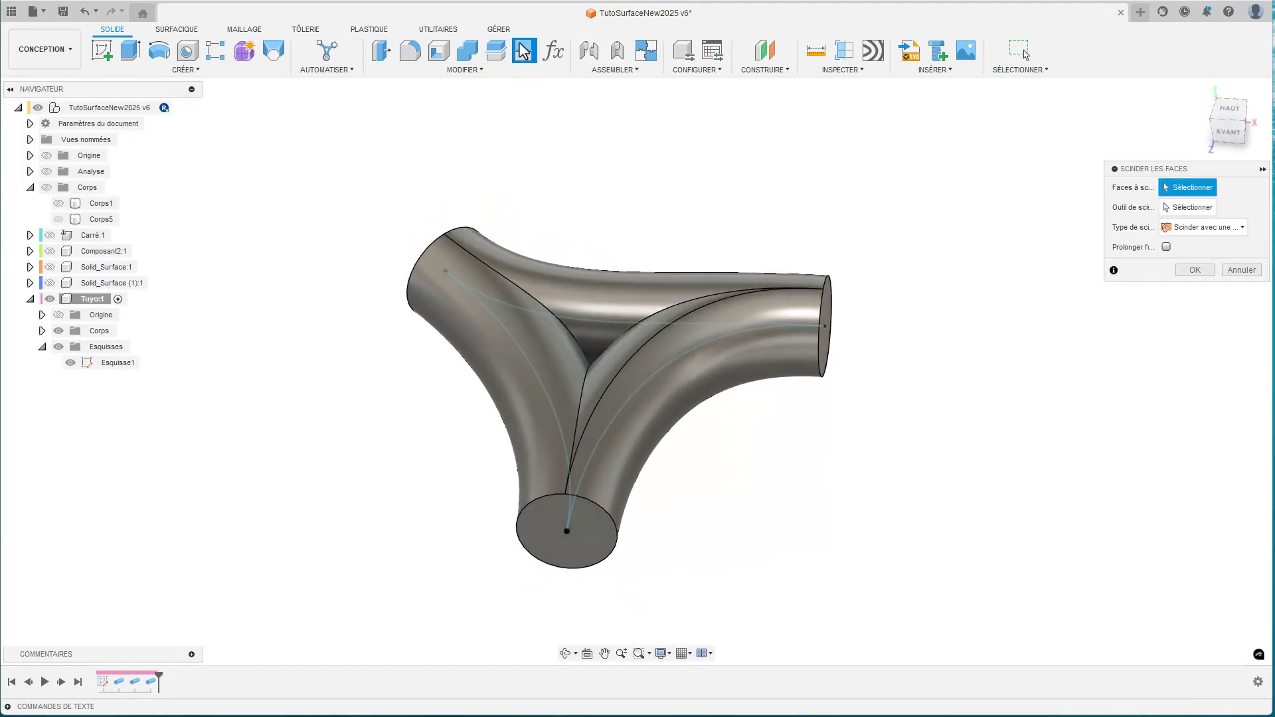
left_click(595, 287)
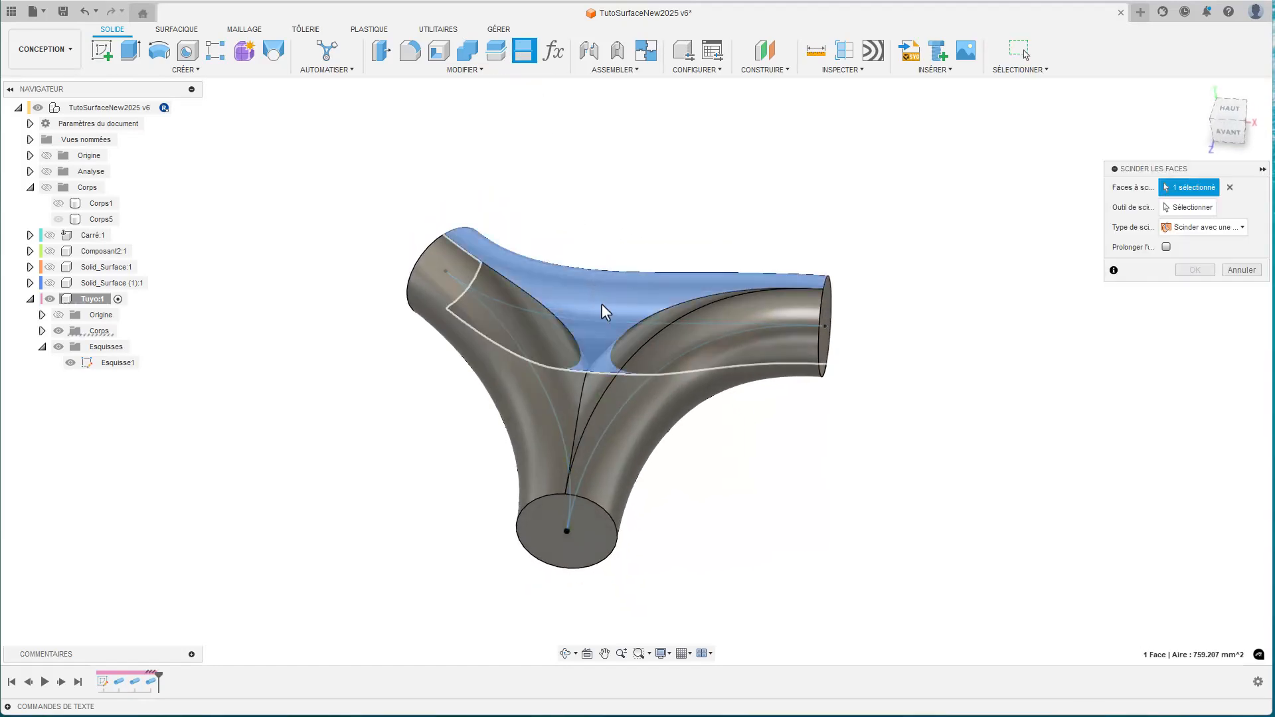
left_click(645, 409)
left_click(468, 405)
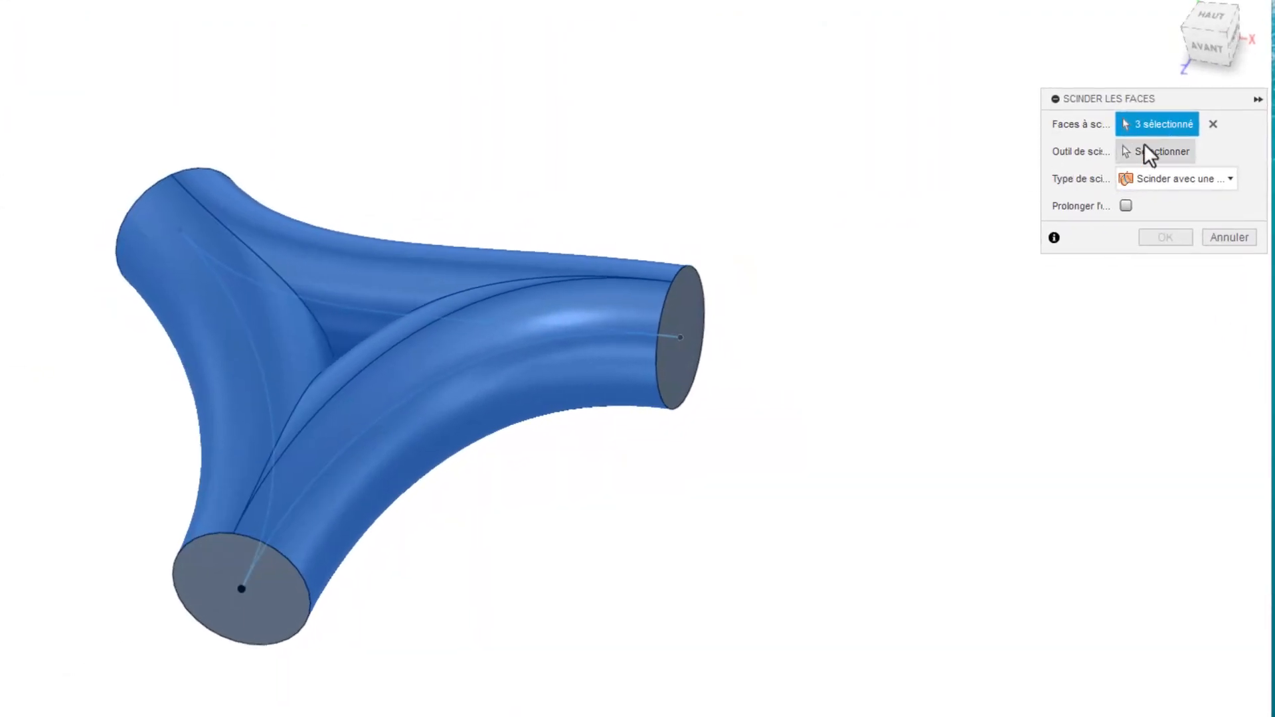
left_click(1146, 147)
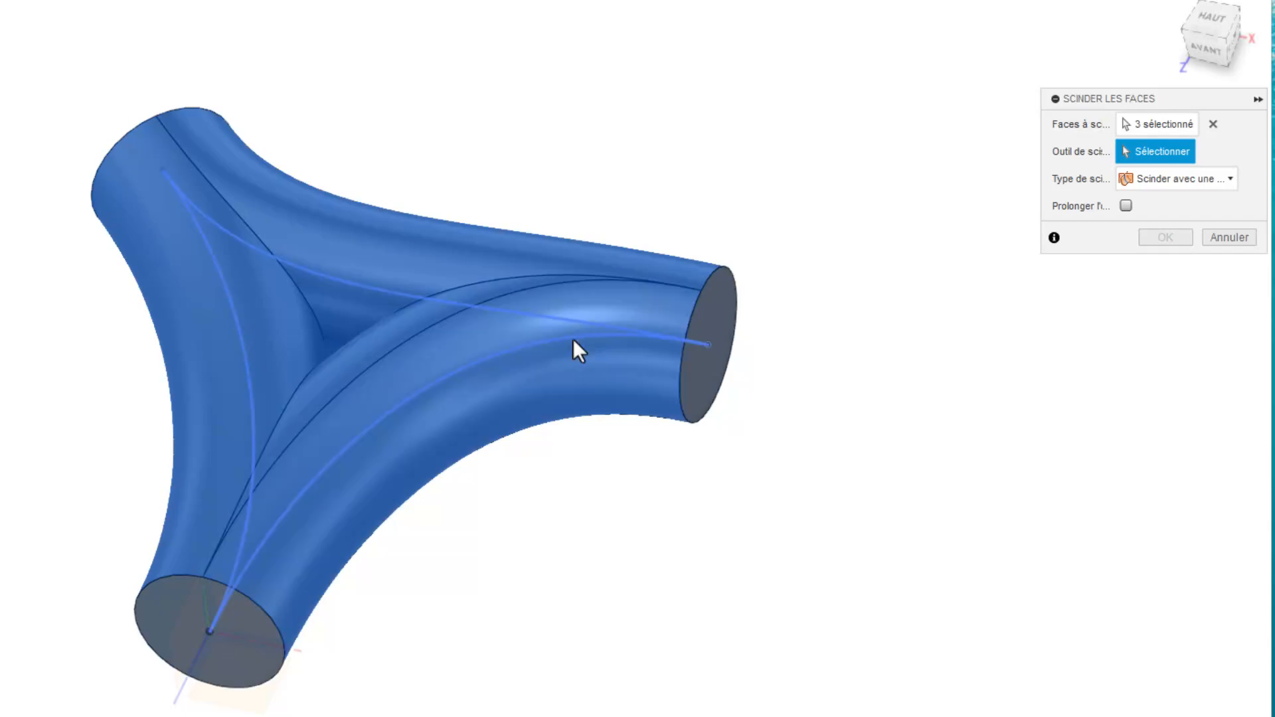
left_click(574, 341)
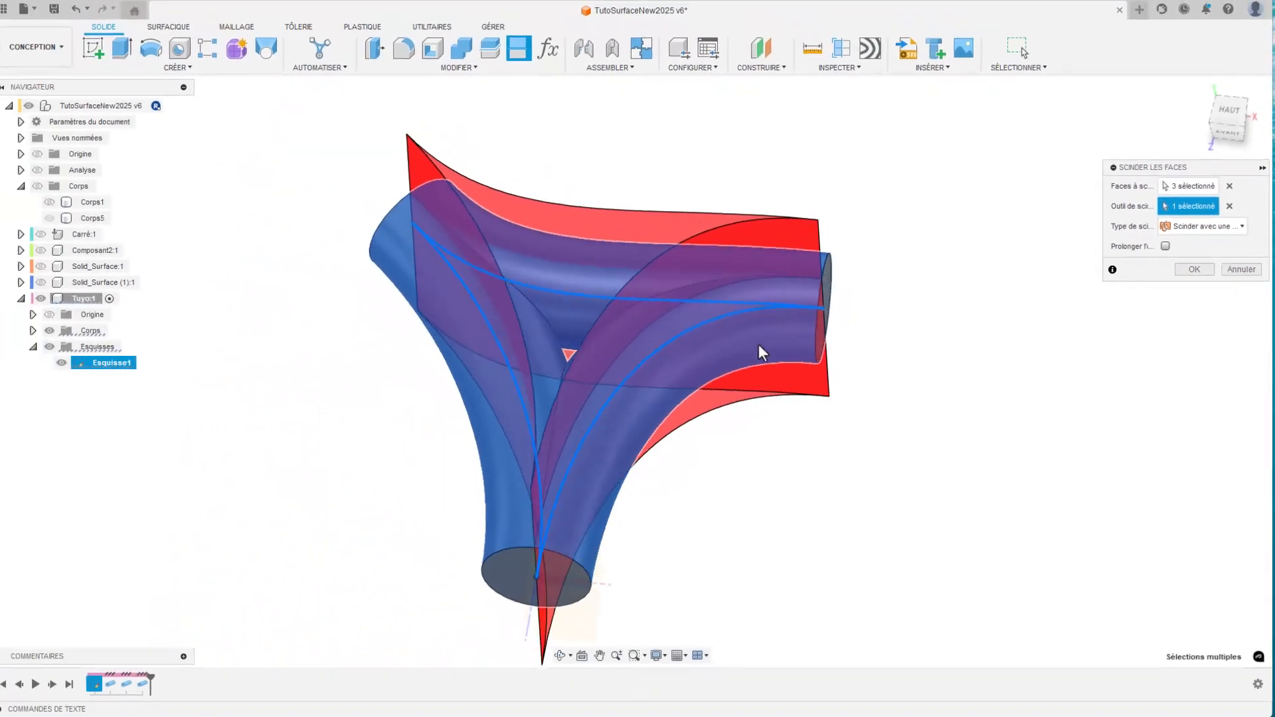
key("Return")
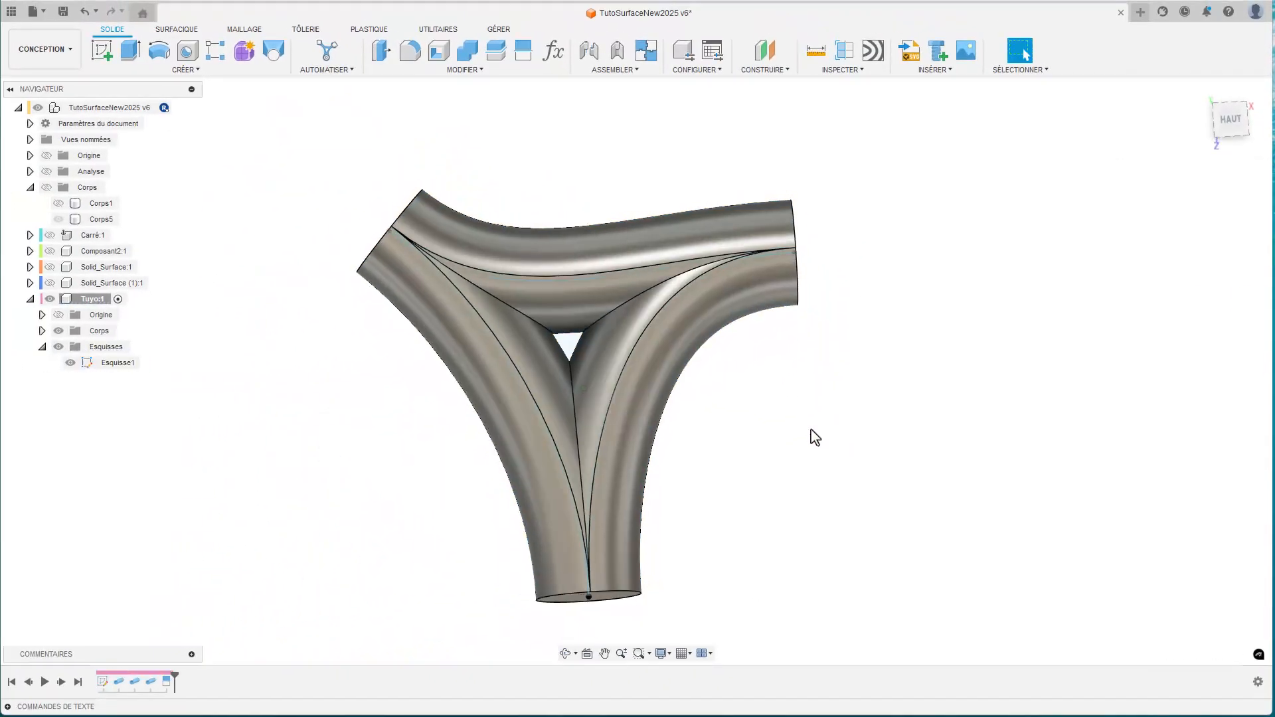
left_click(42, 331)
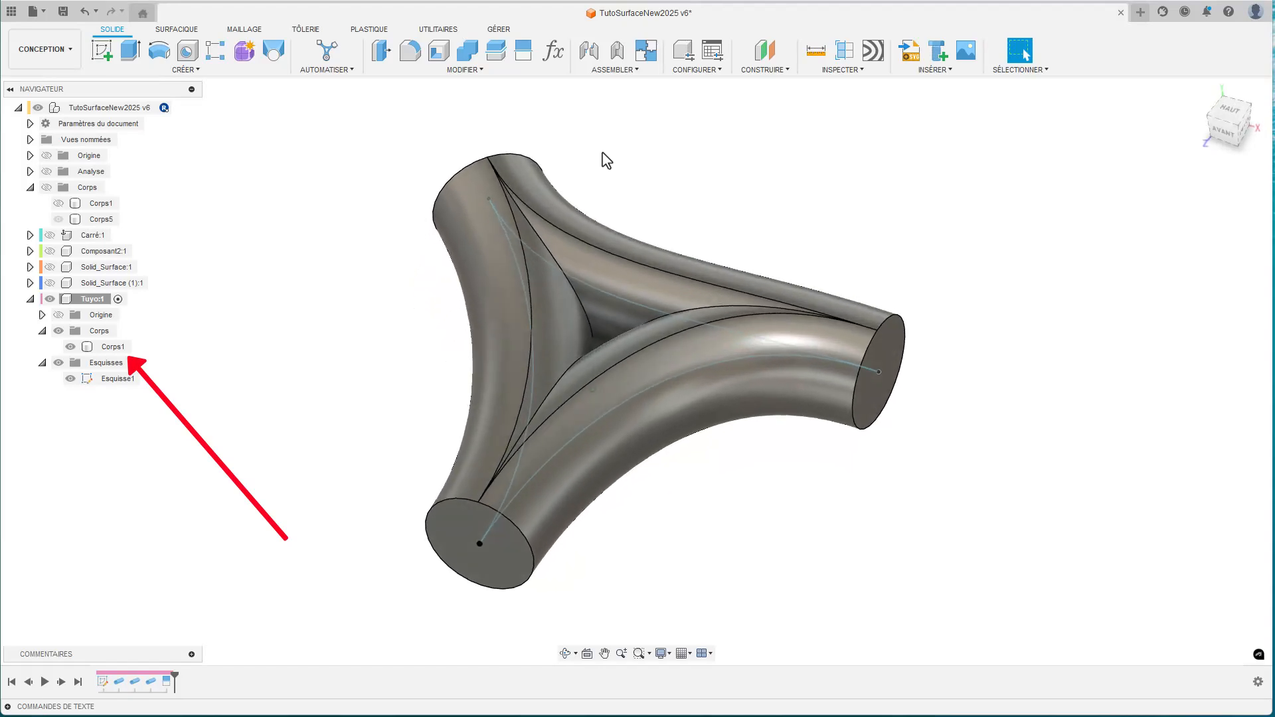
Try to delete one inner face between the branches with the solid tools, and undo the deletion.
left_click(578, 361)
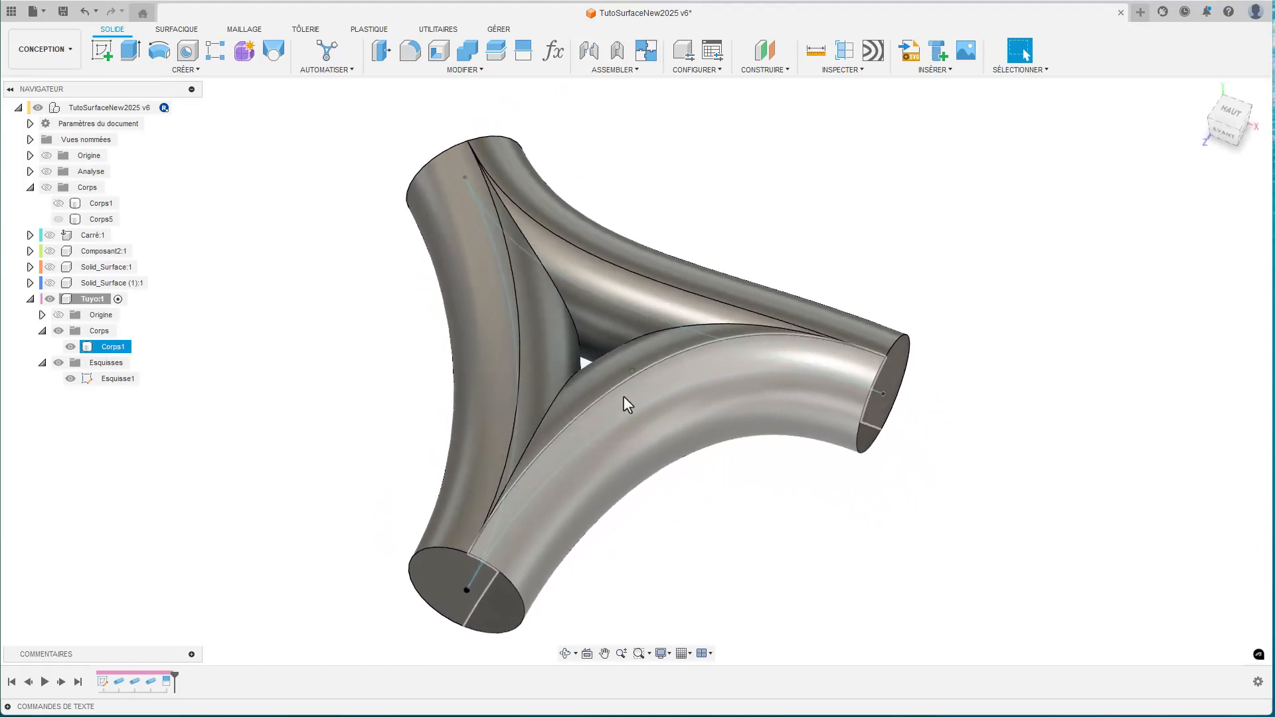
left_click(560, 309)
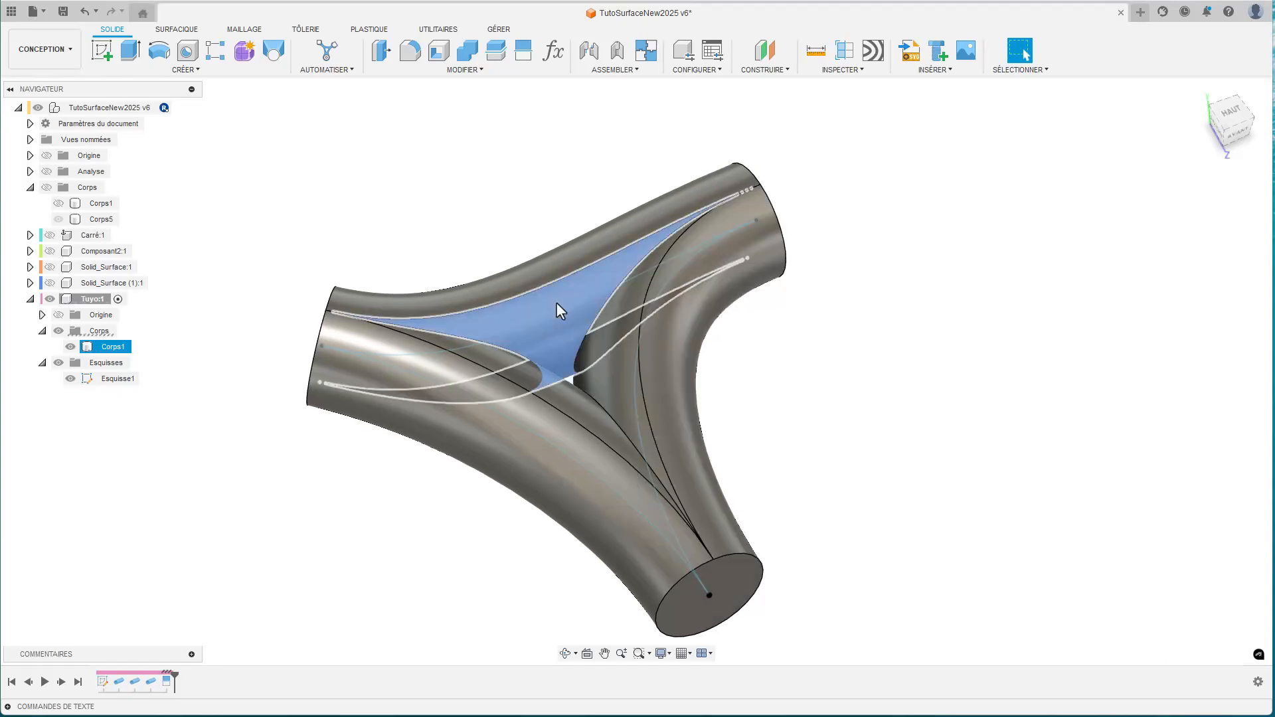
key("Delete")
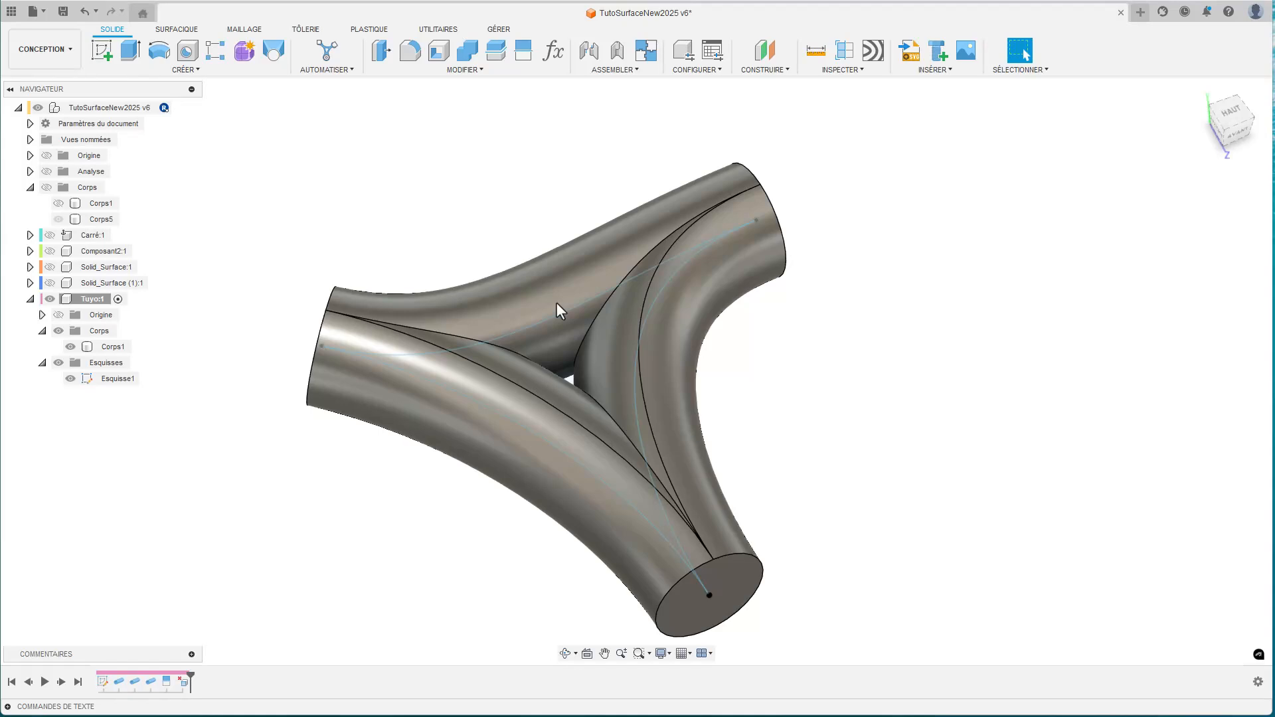
key("ctrl+z")
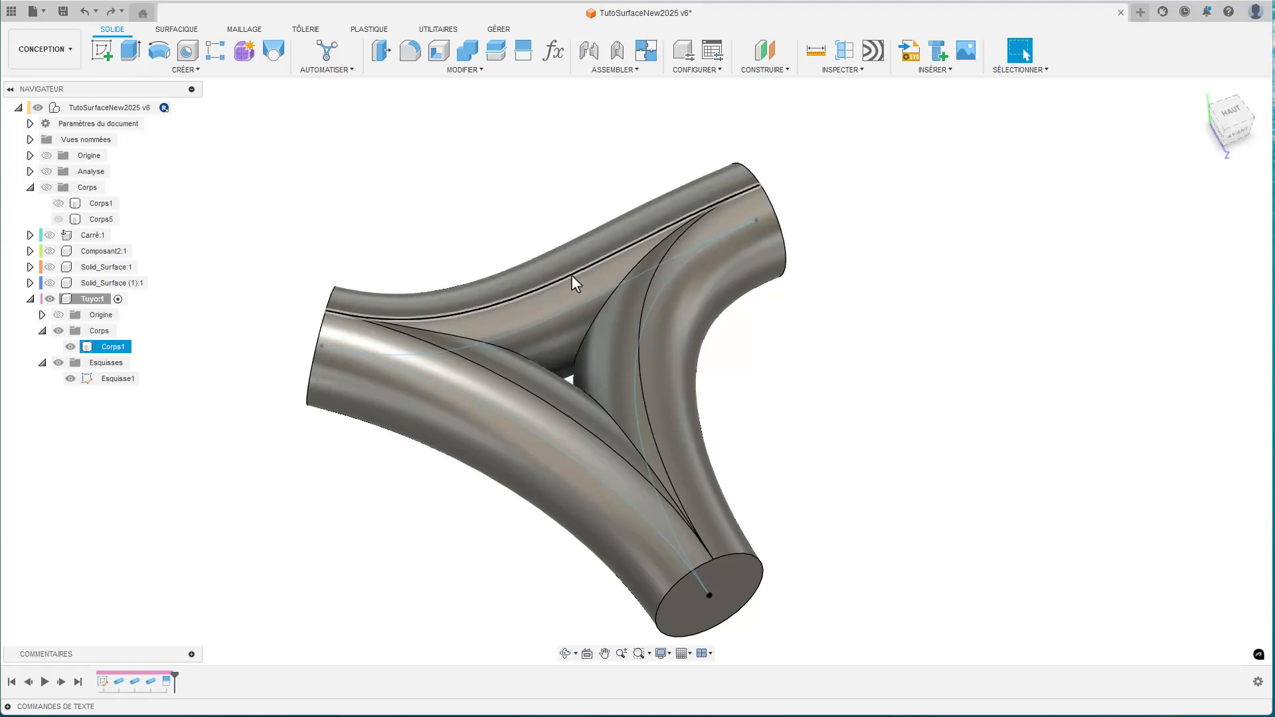
left_click(503, 201)
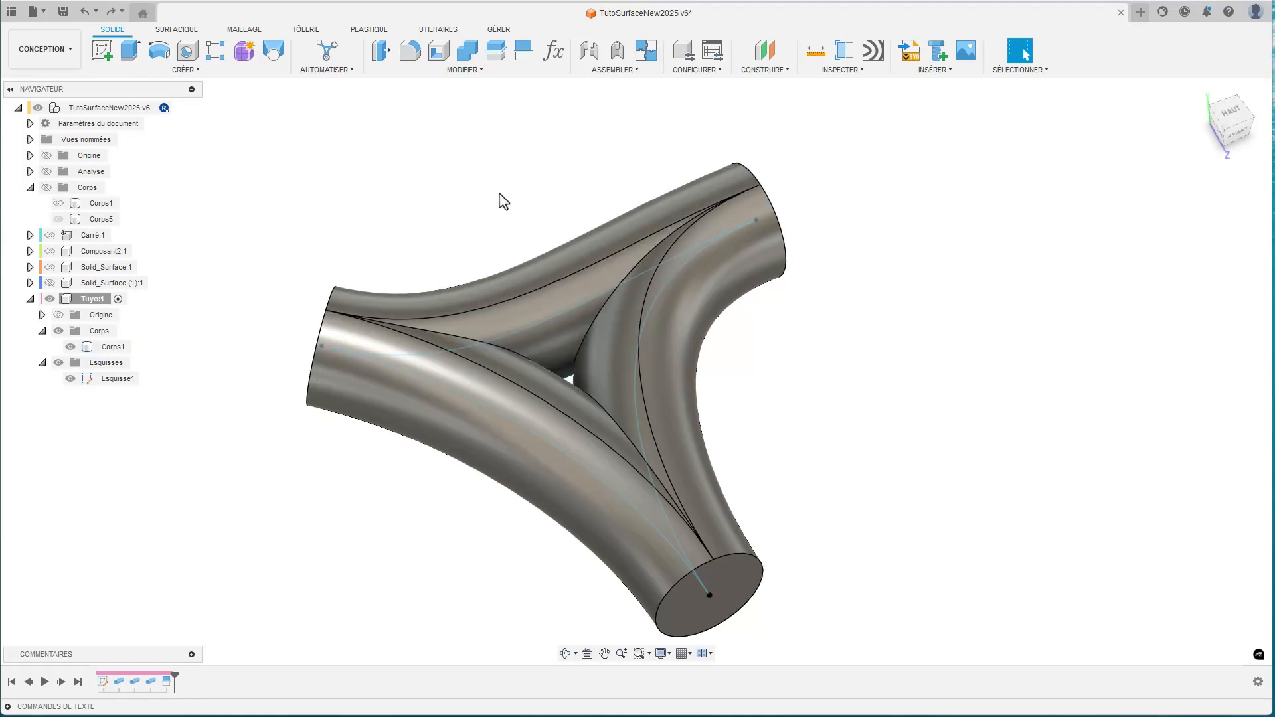
Delete that inner face with the surface tools, opening the body.
left_click(174, 29)
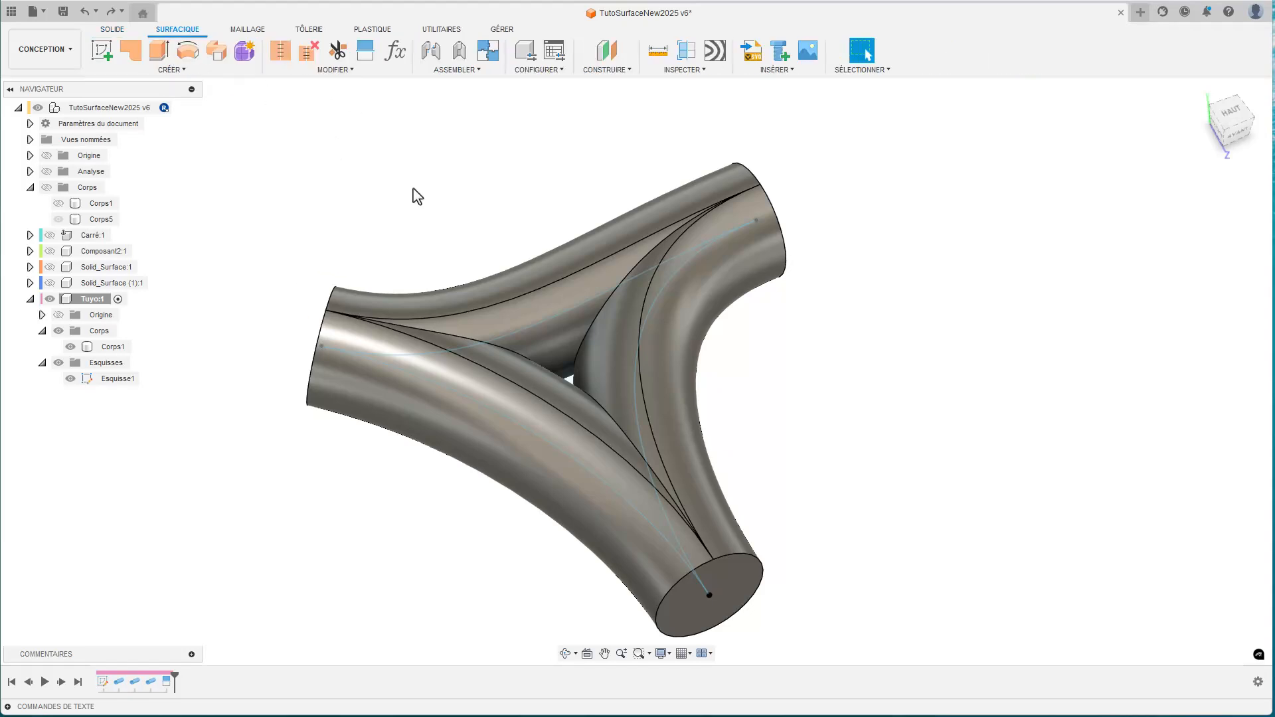
left_click(556, 301)
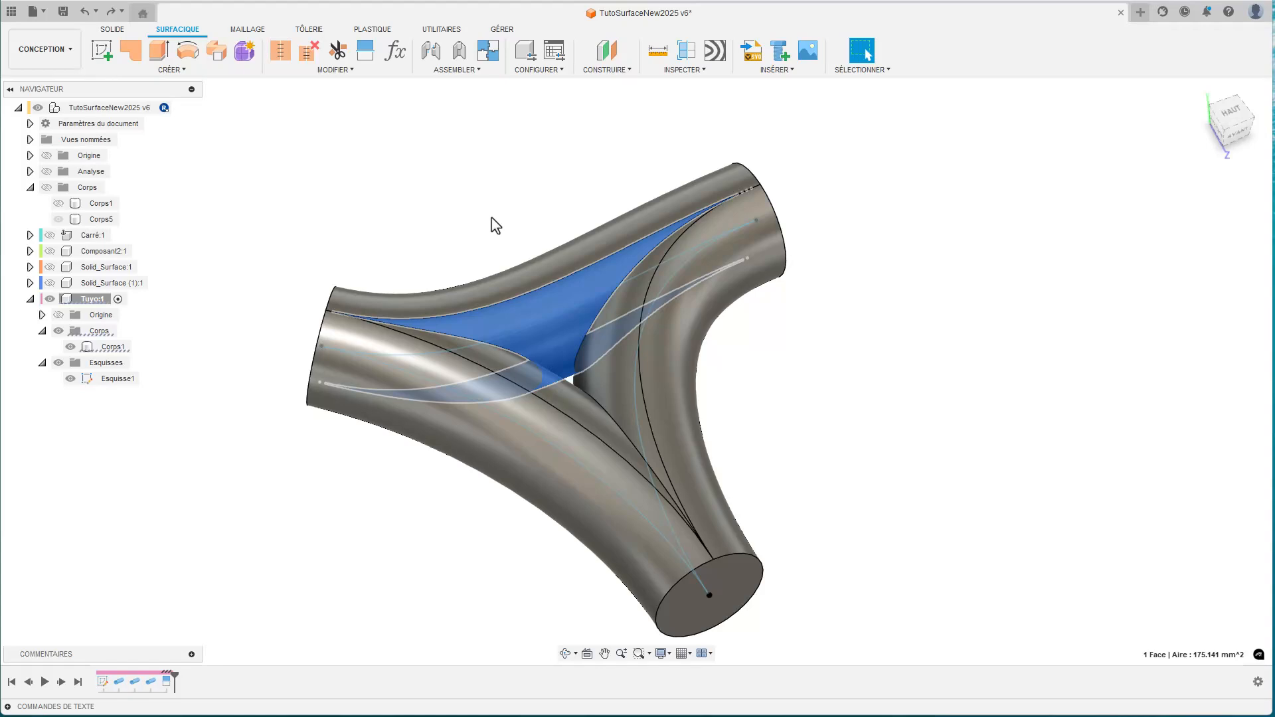
key("Delete")
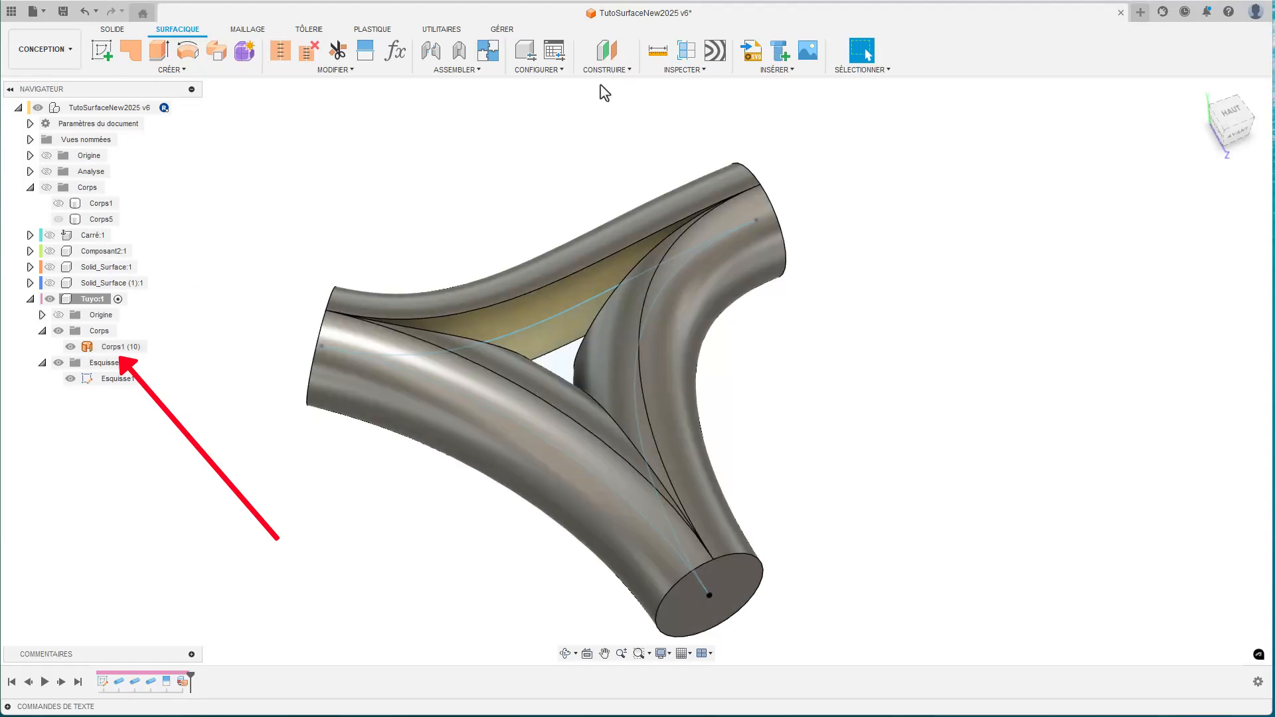
Examine the pipe's interior with a section analysis on the YZ plane, and discard the analysis.
left_click(686, 50)
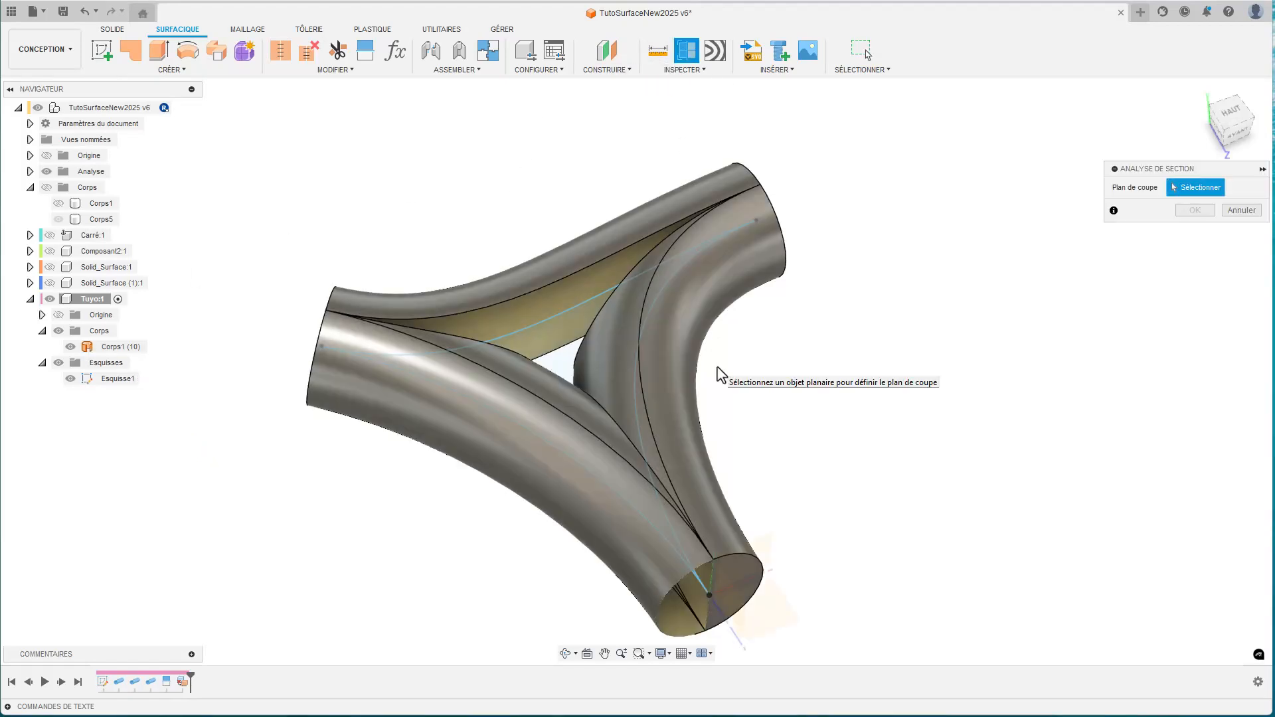
left_click(691, 592)
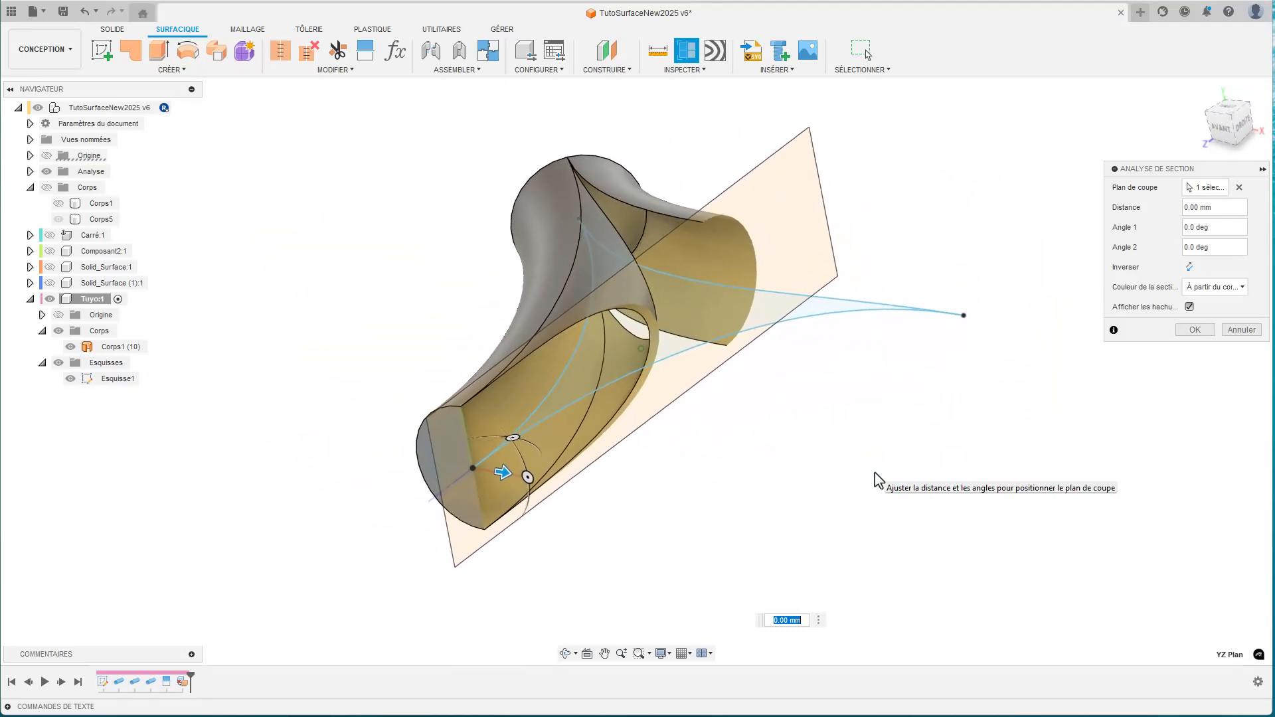
key("Escape")
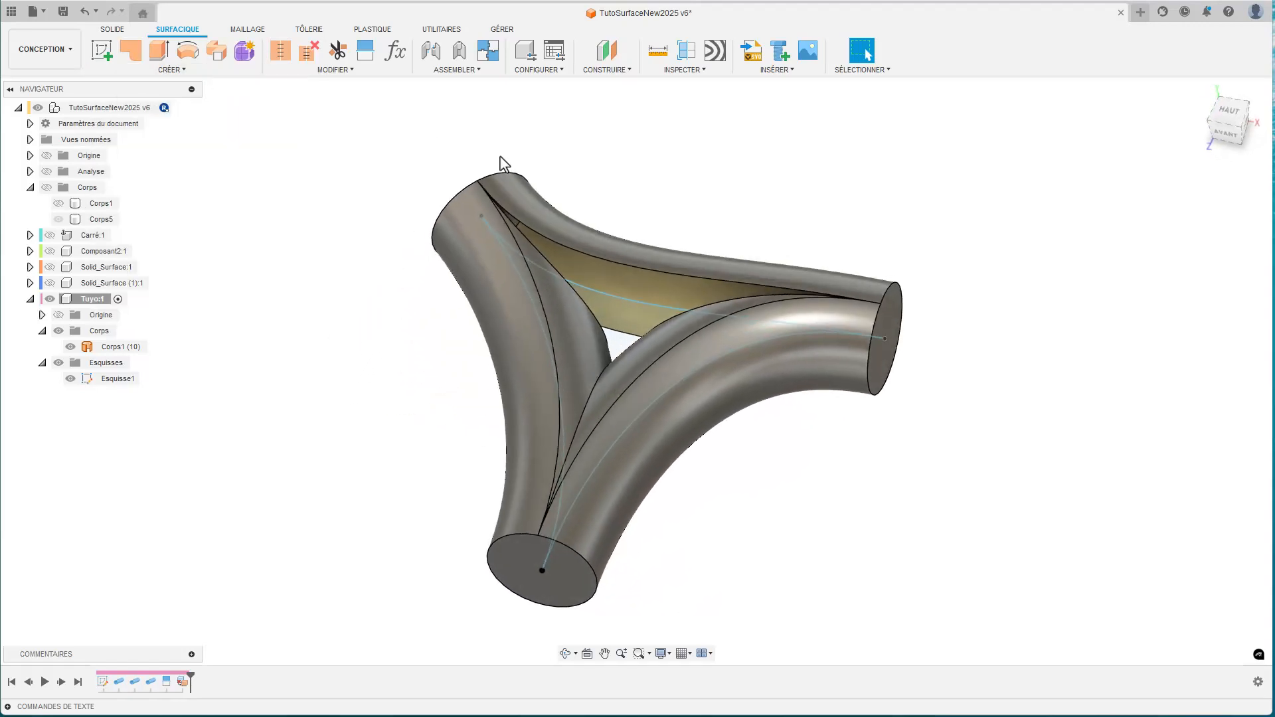
Delete the two remaining inner faces around the central opening of the pipe.
left_click(586, 334)
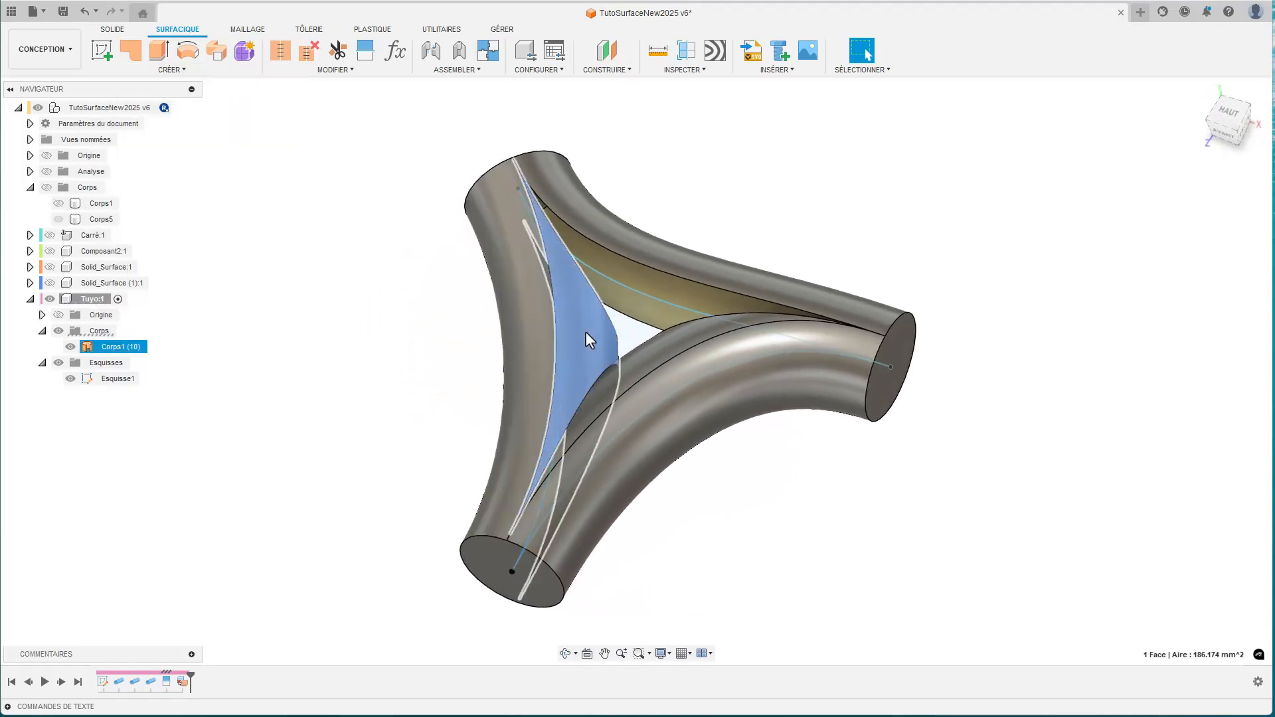
key("Delete")
left_click(641, 359)
key("Delete")
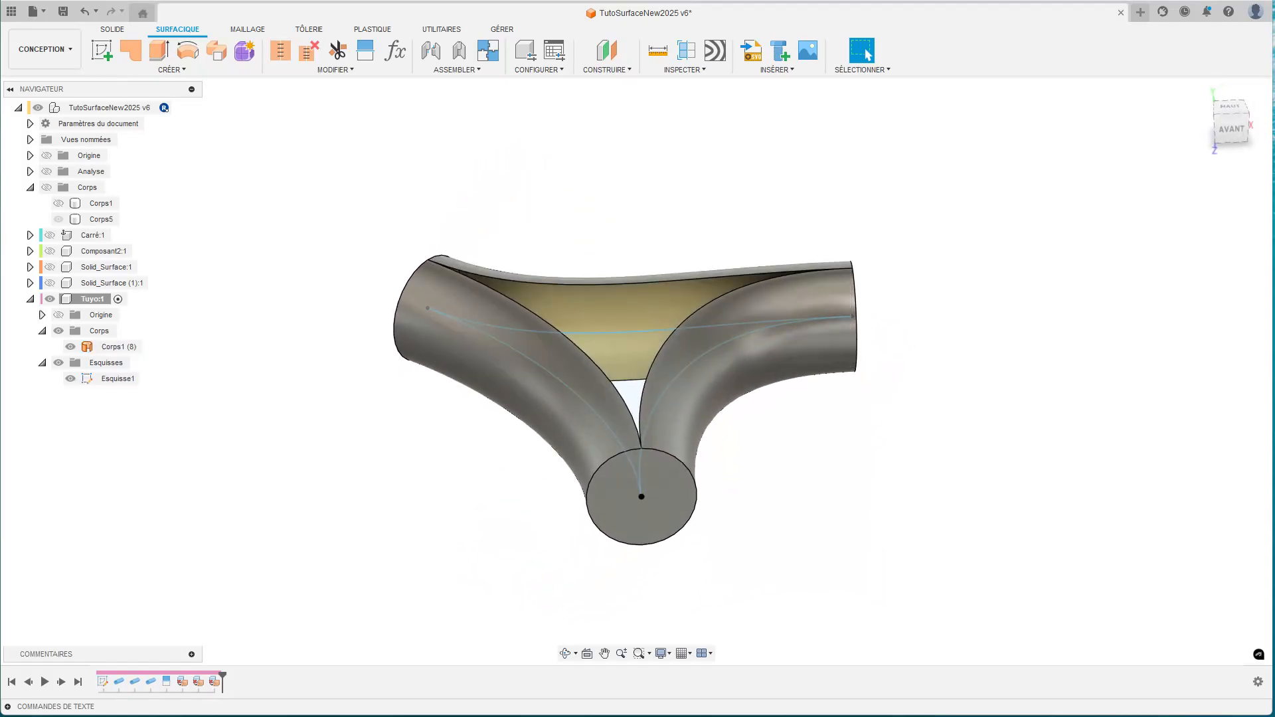
Patch the upper three-sided opening with grouped edges and Tangence (G1) continuity as a new body.
left_click(130, 49)
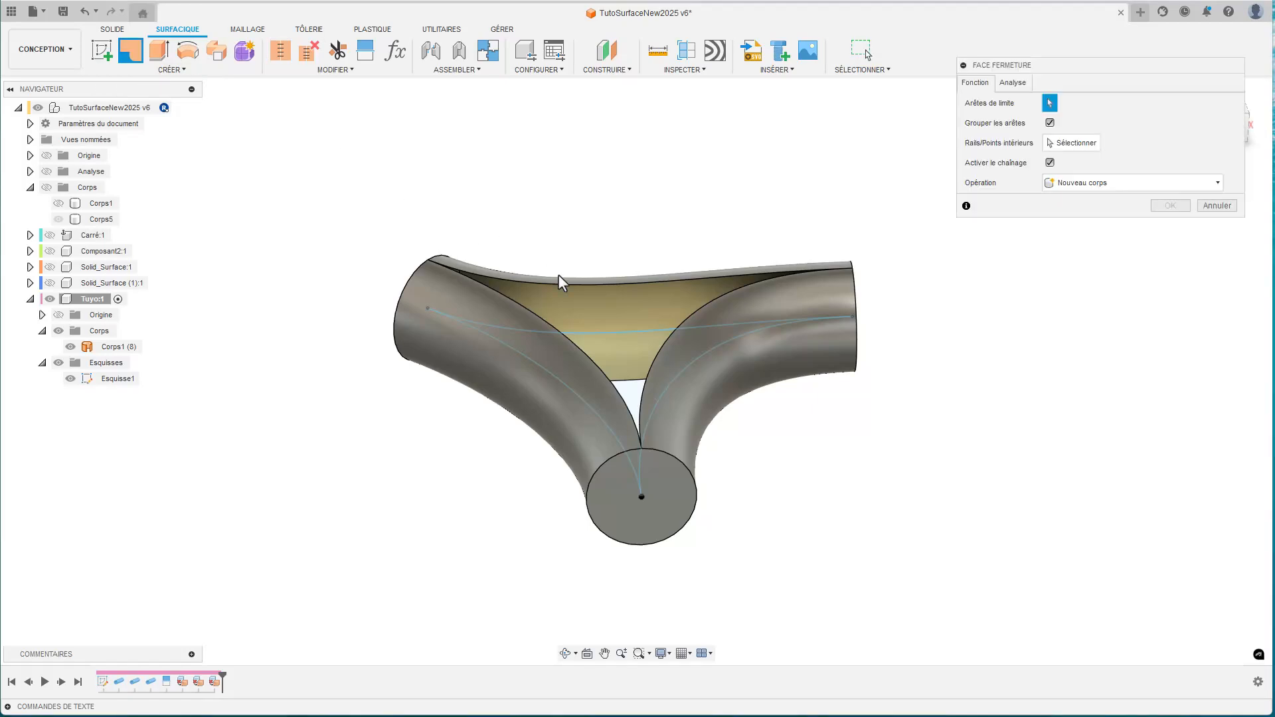
left_click(571, 287)
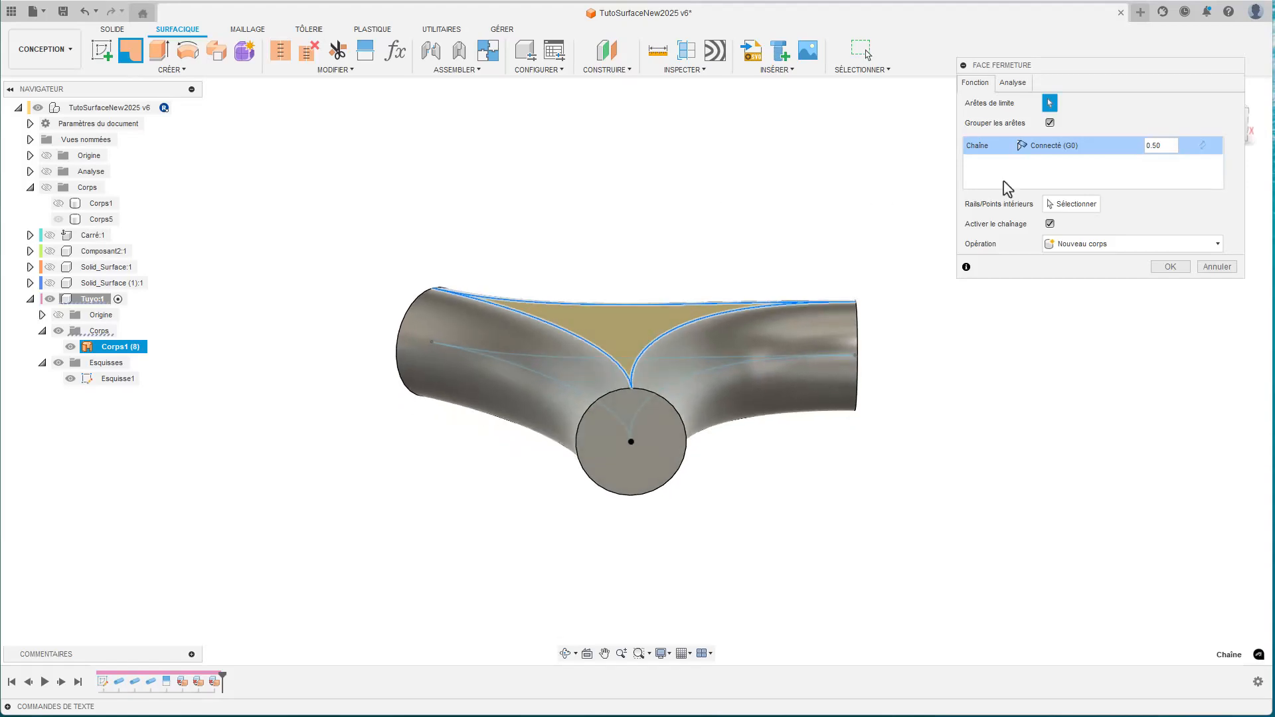
left_click(1058, 153)
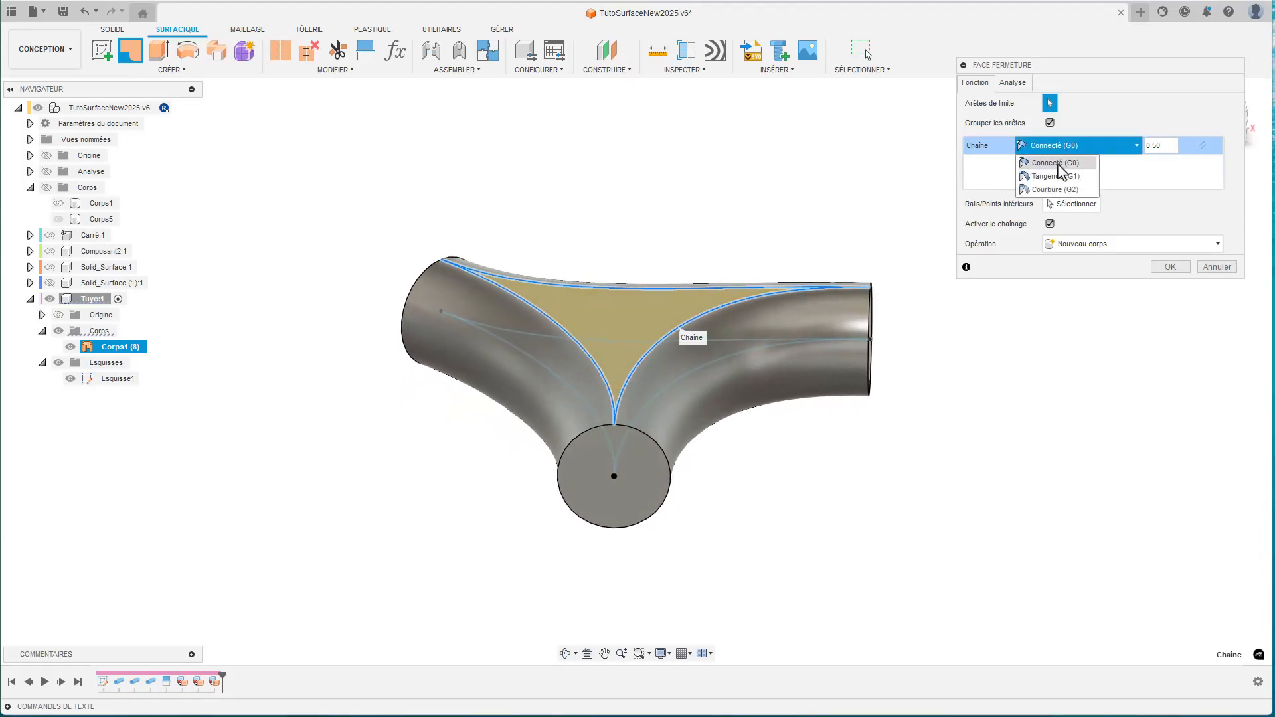
left_click(1055, 172)
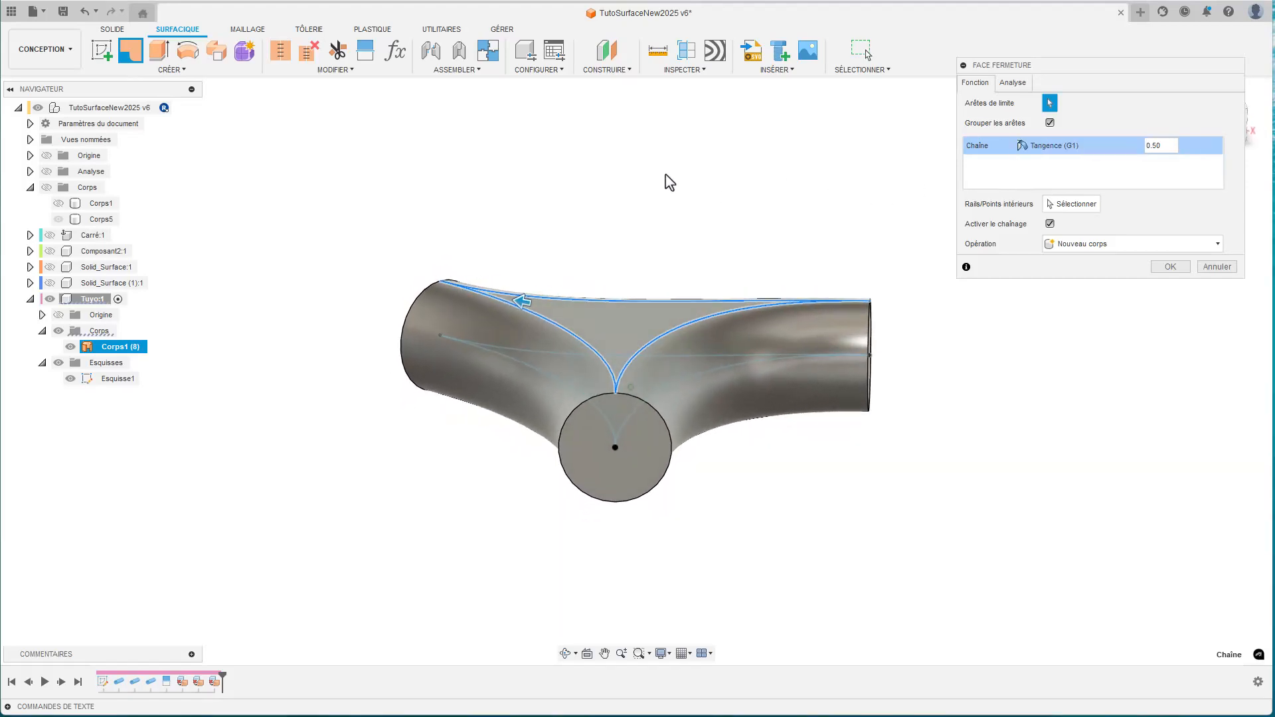
key("Return")
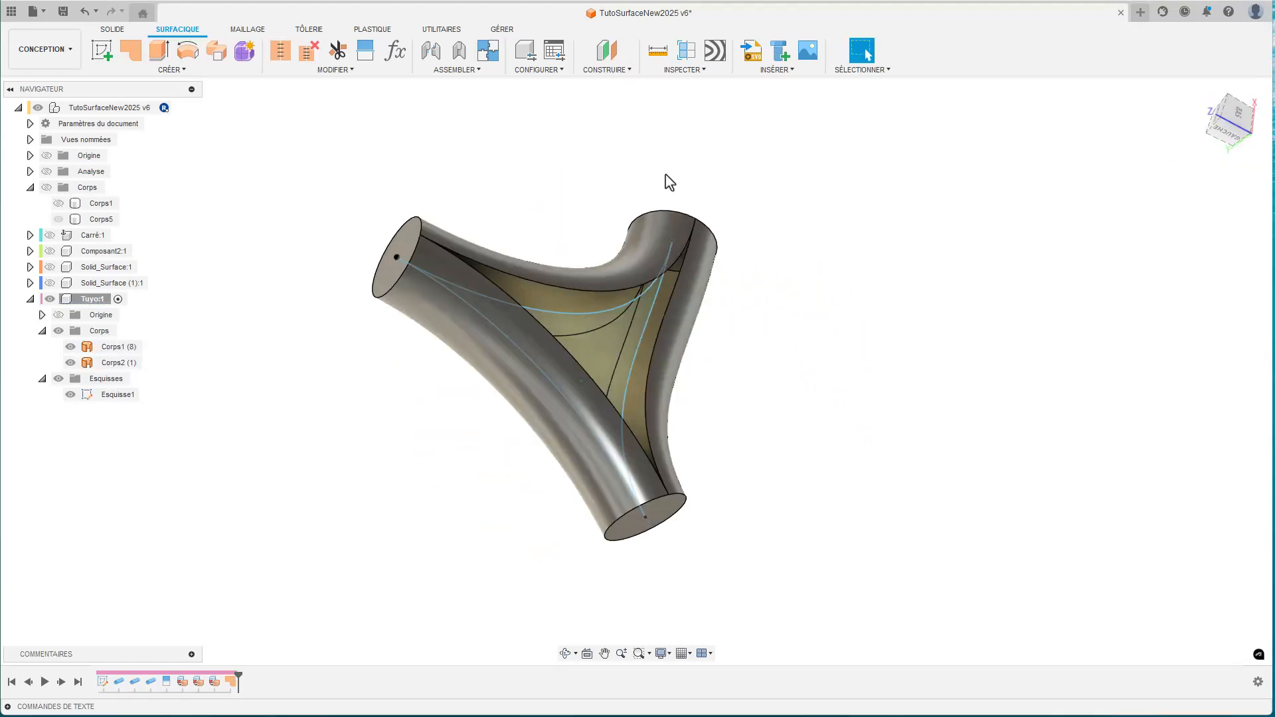
Patch the three-sided opening on the underside of the pipe along its chained edges as a new body.
left_click(131, 49)
left_click(527, 325)
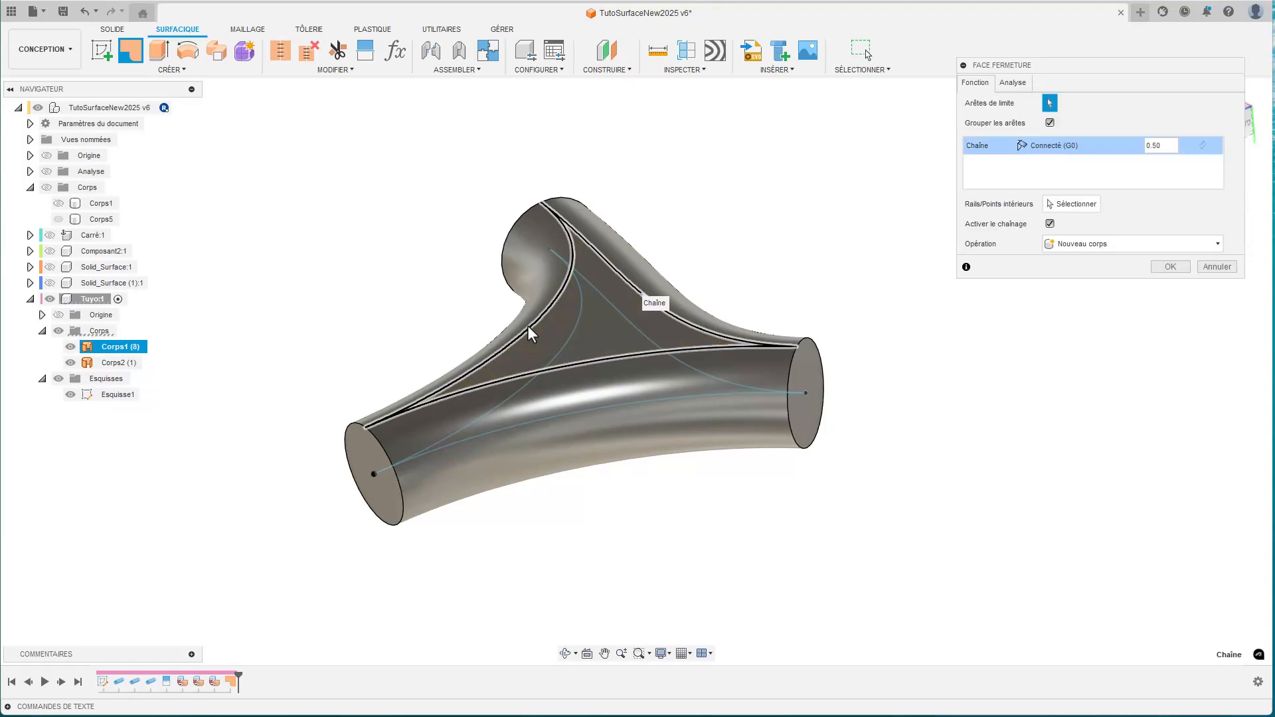
key("Return")
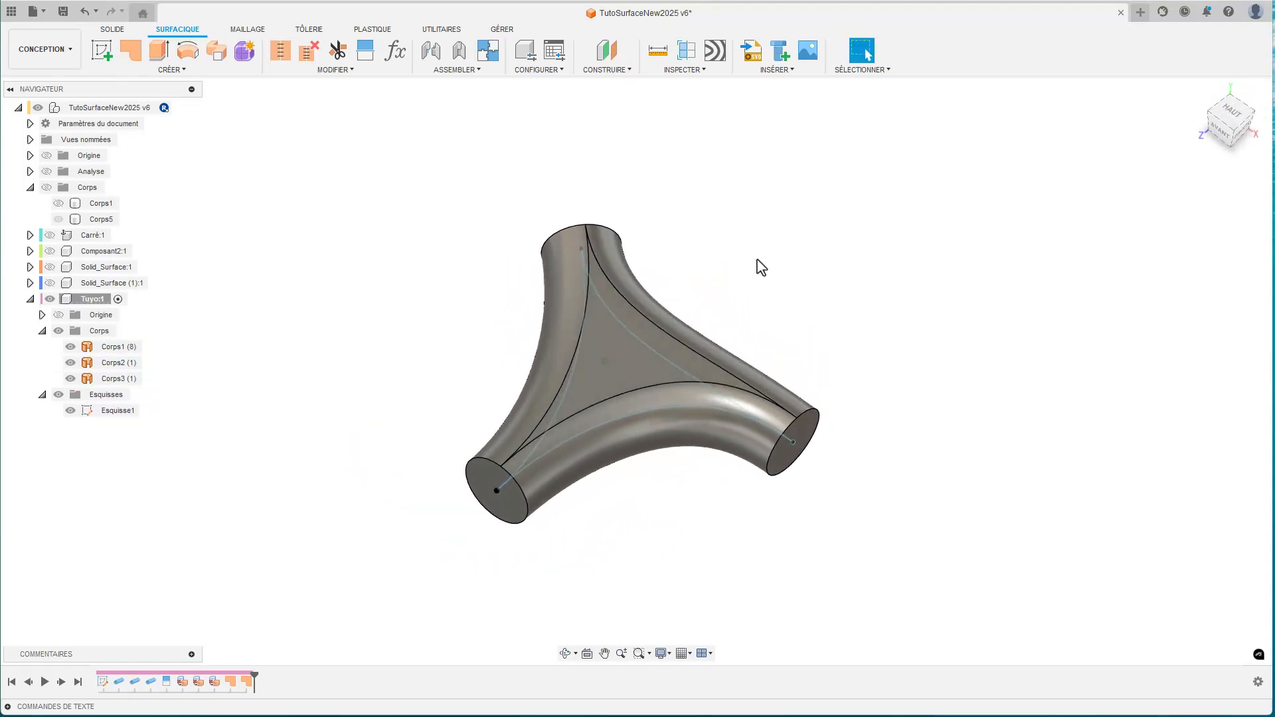
Hide the pipe surface body Corps1 to examine the two patches alone, and show it again.
left_click(66, 346)
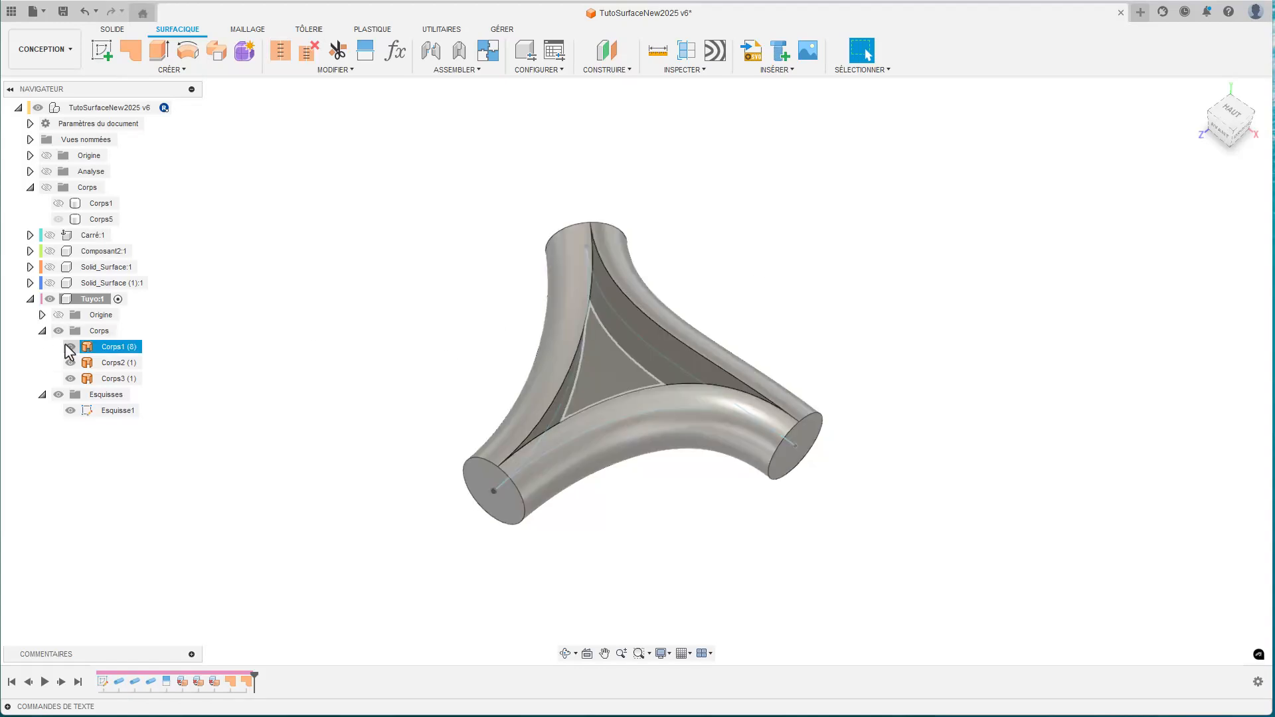
left_click(69, 346)
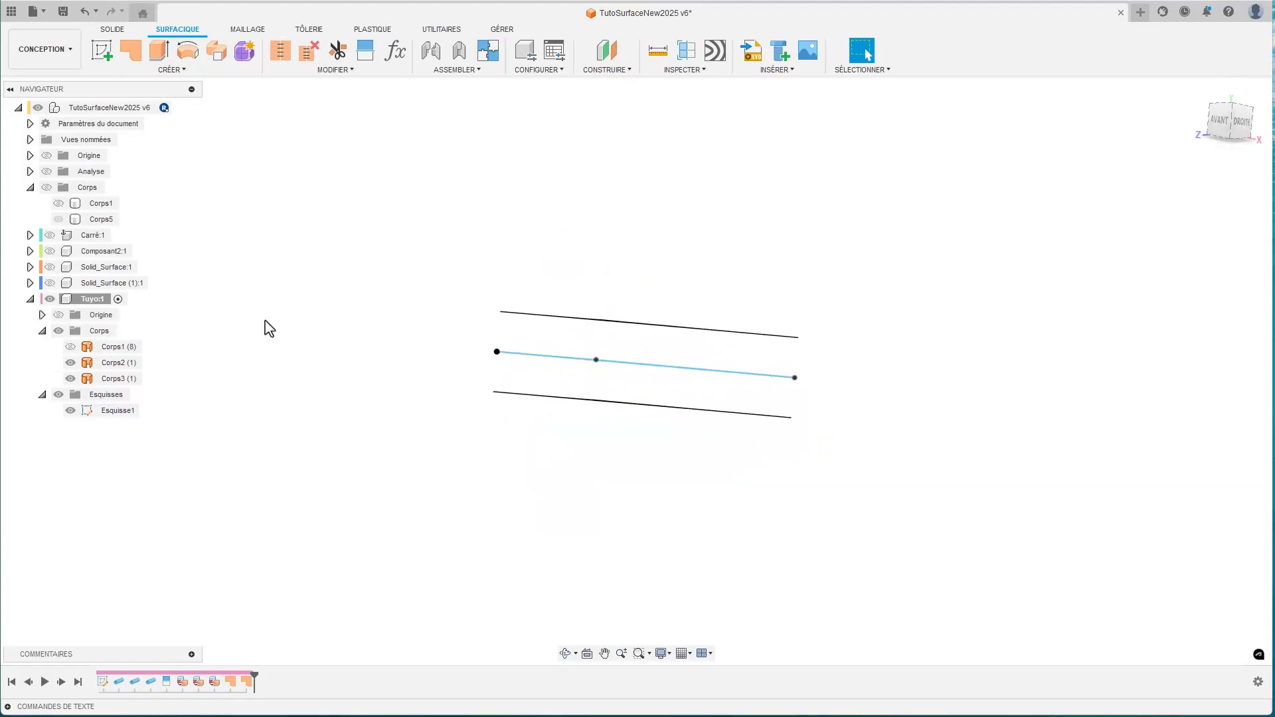
left_click(70, 346)
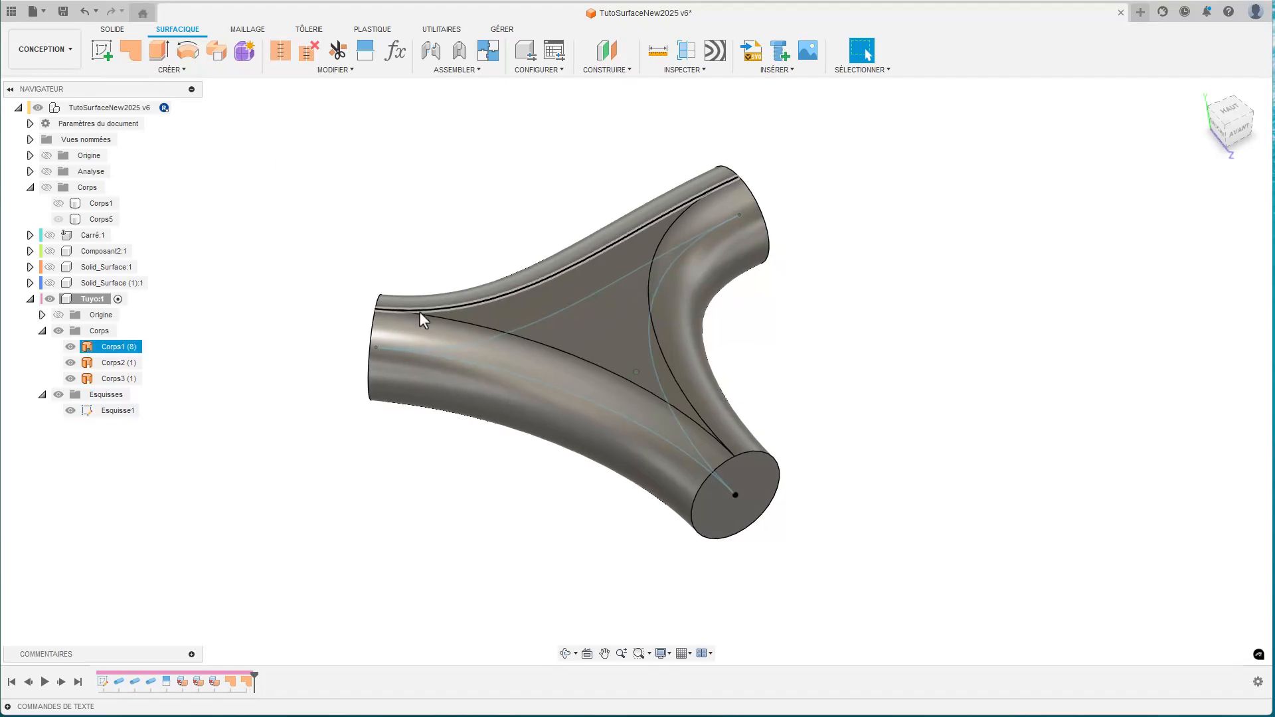
left_click(774, 316)
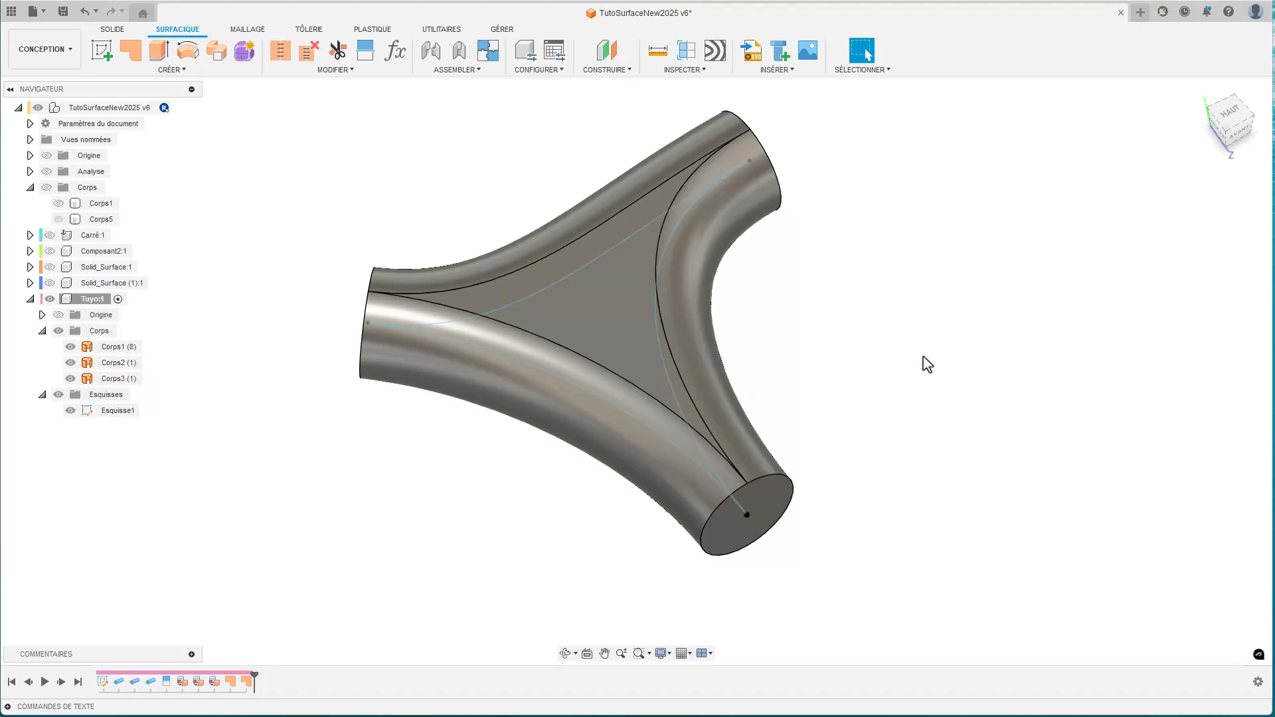
left_click(615, 286)
left_click(714, 381)
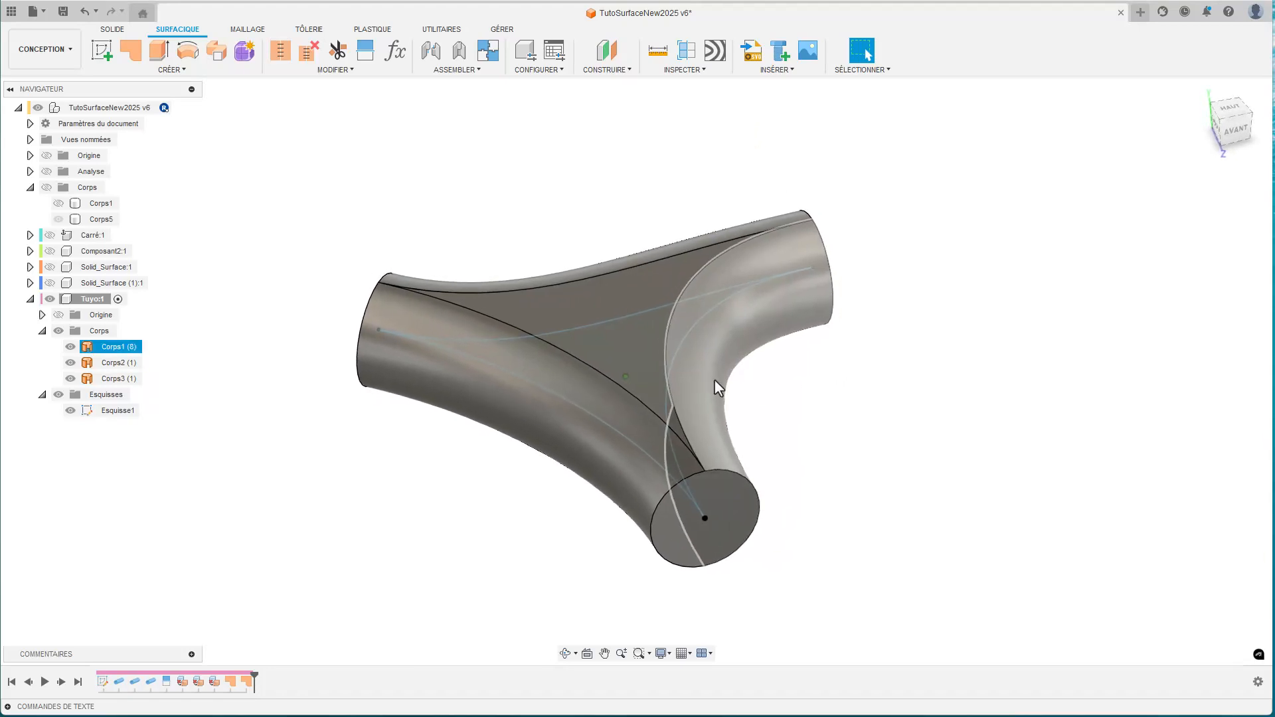
key("Escape")
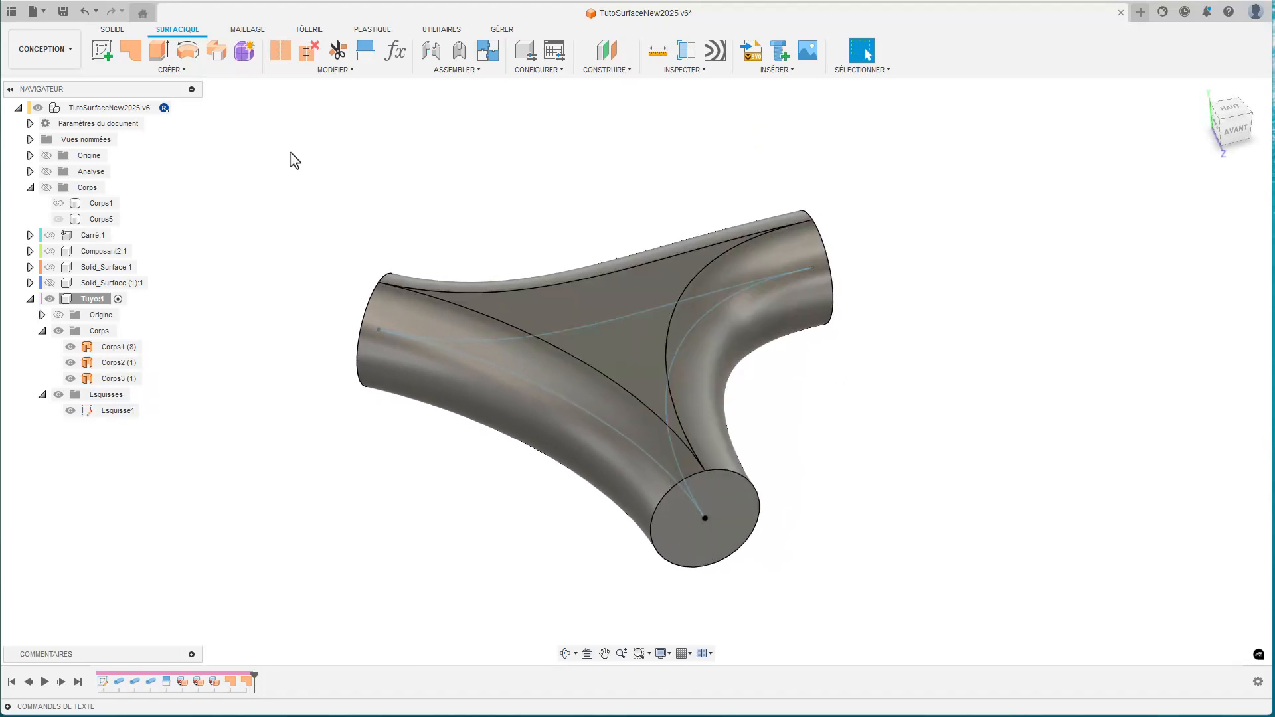
Stitch the three pipe surface bodies into one new body with a 0.10 mm tolerance, and hide the pipe's sketches.
left_click(280, 51)
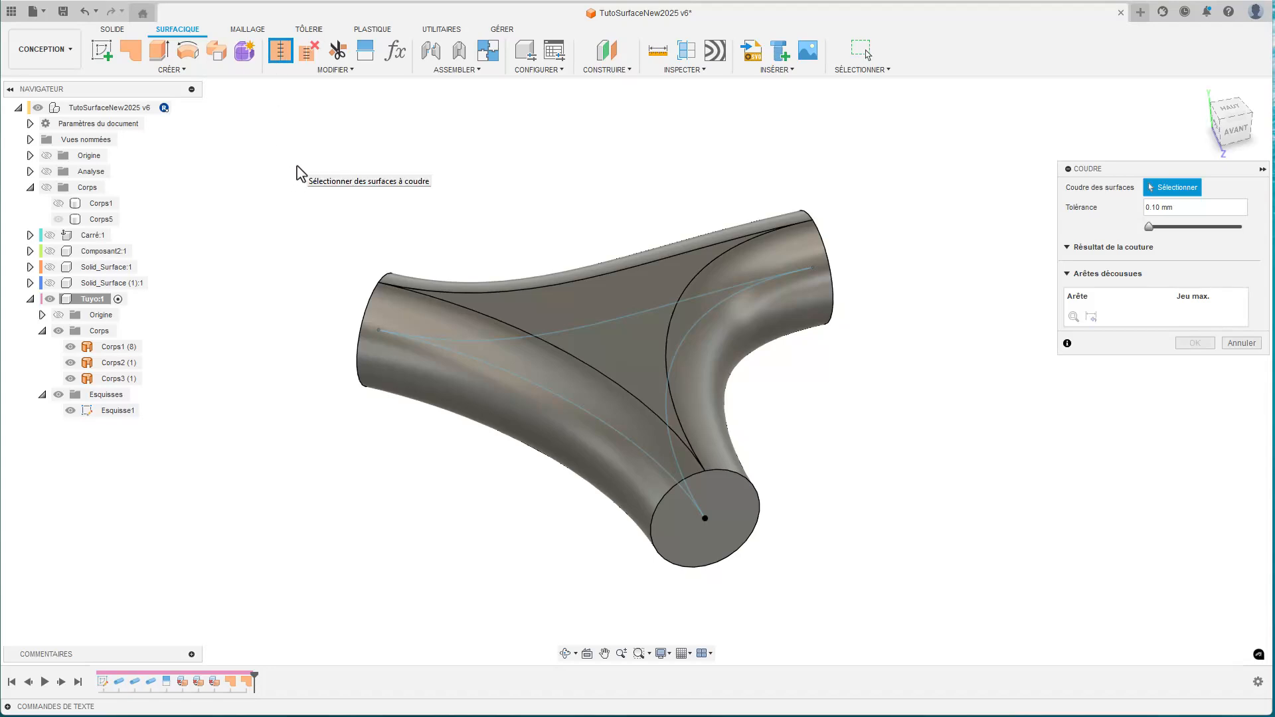
left_click_drag(299, 165, 921, 606)
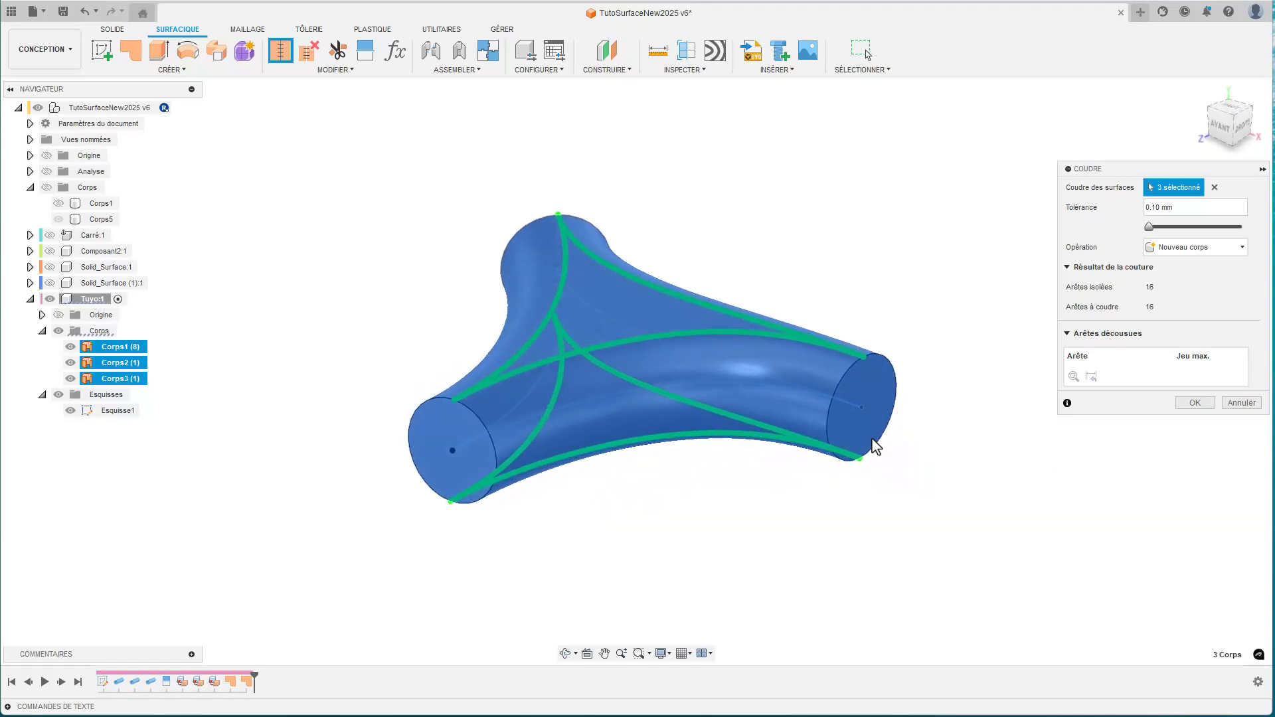
key("Return")
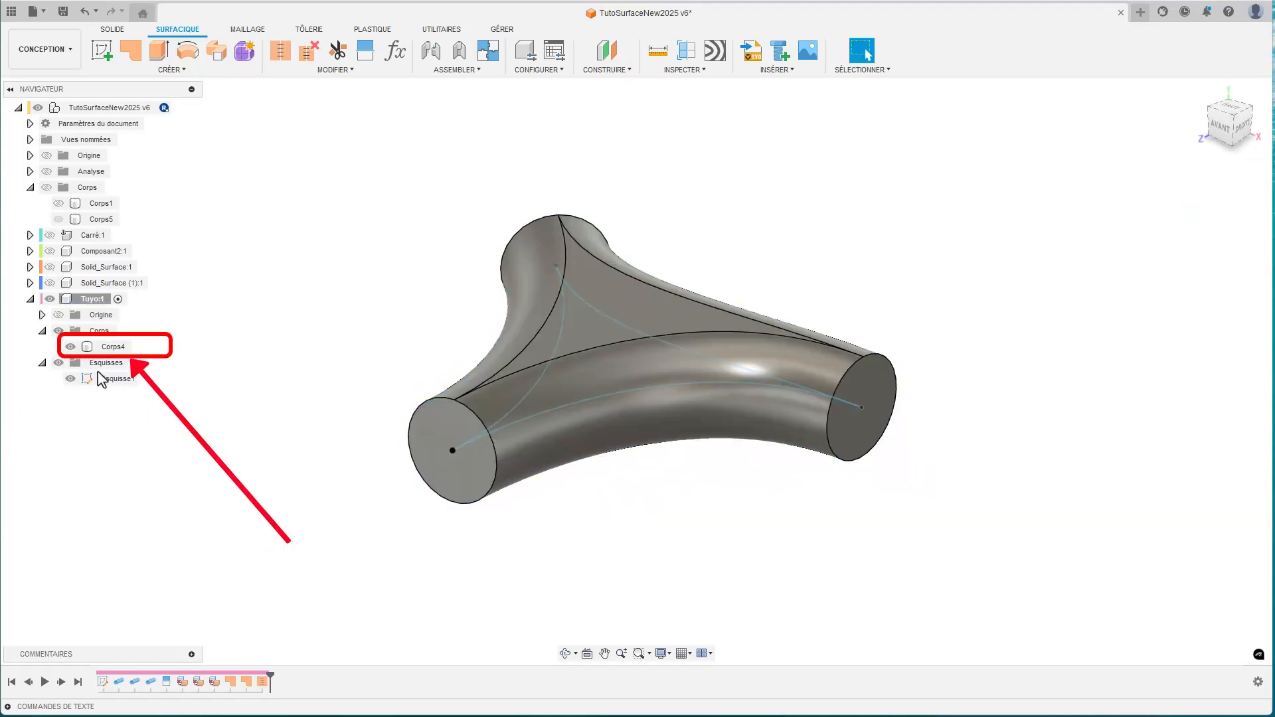
left_click(88, 347)
left_click(229, 313)
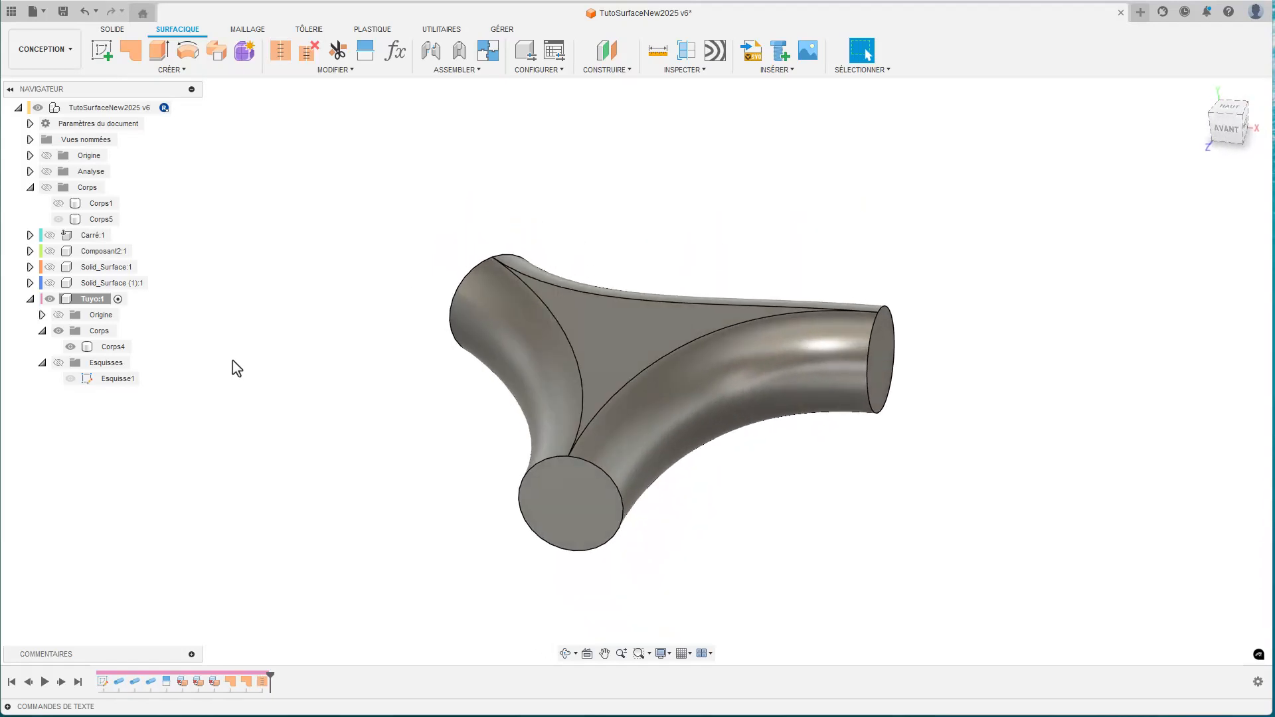
Examine the stitched body's interior by moving the cutting plane of the existing section analysis Section1, and leave the section hidden.
left_click(687, 52)
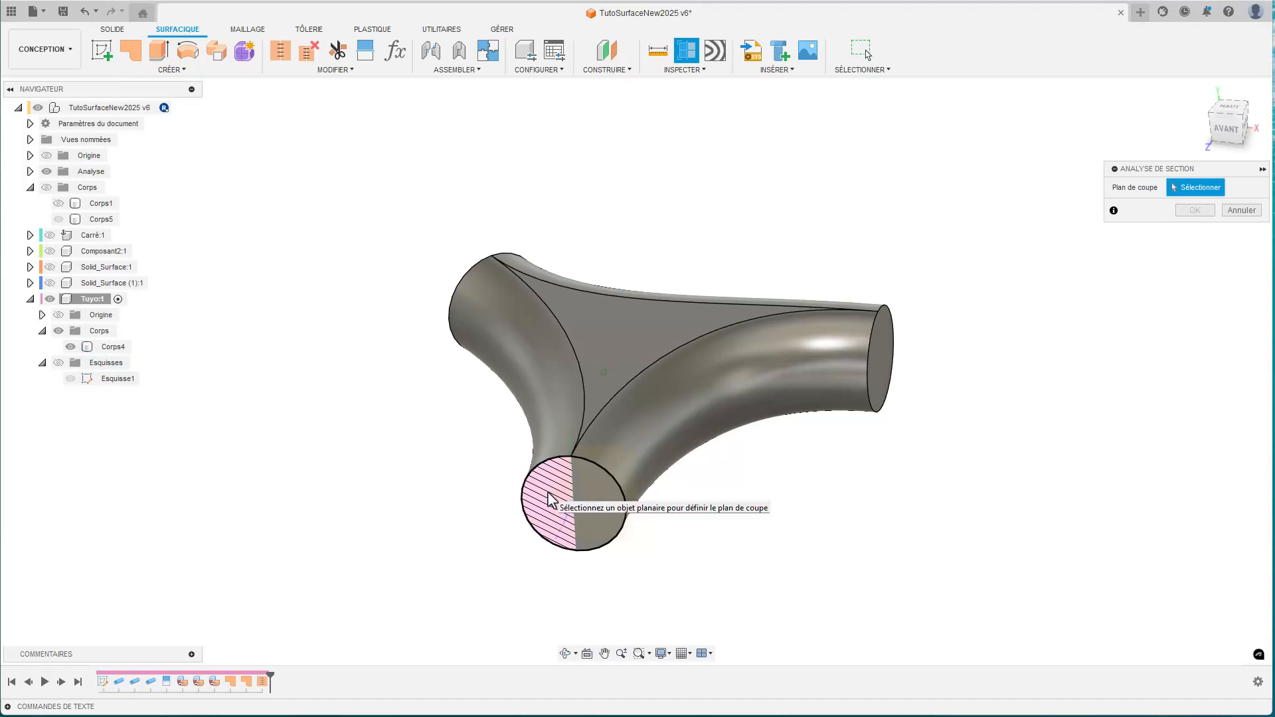
left_click(29, 172)
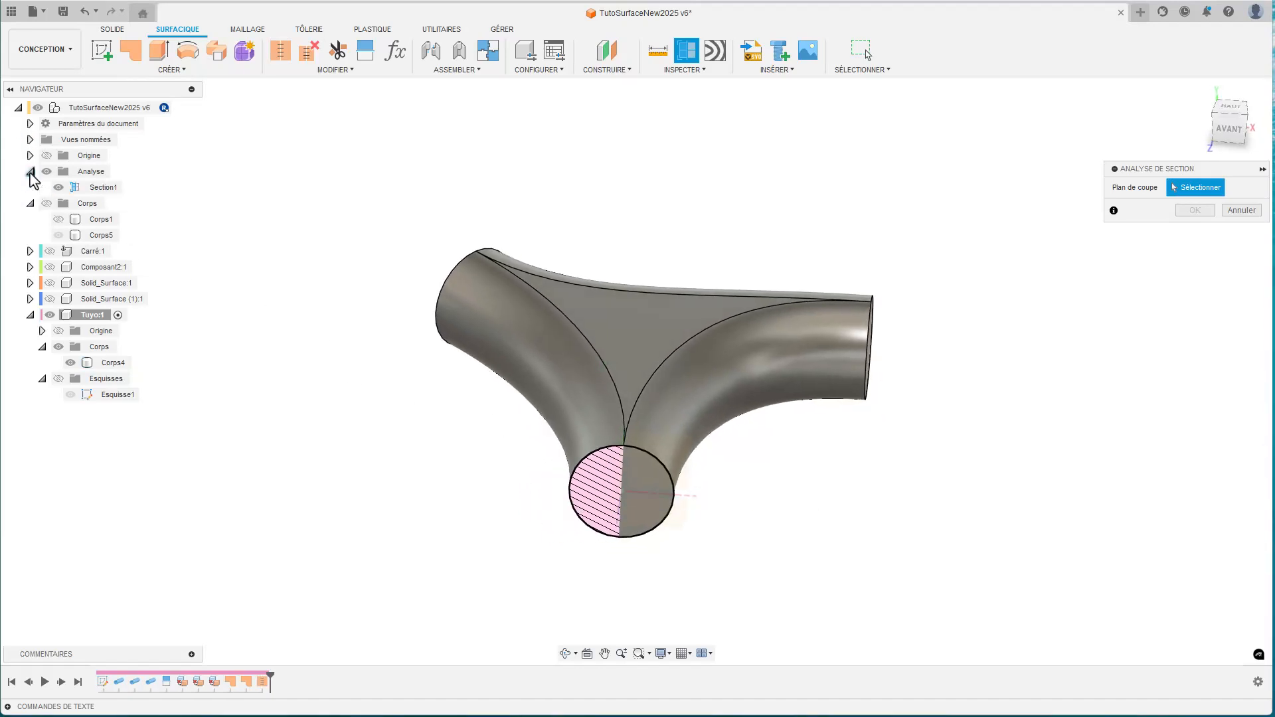
double_click(76, 188)
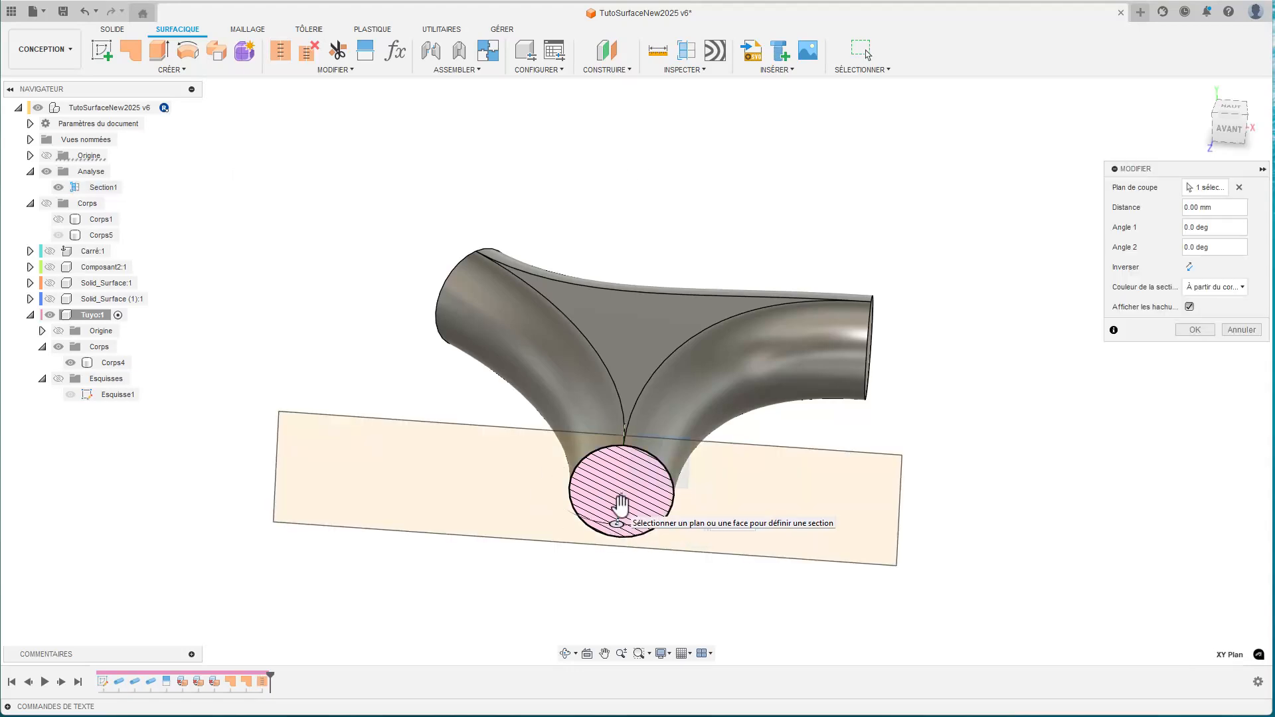
left_click_drag(621, 506, 616, 411)
key("Escape")
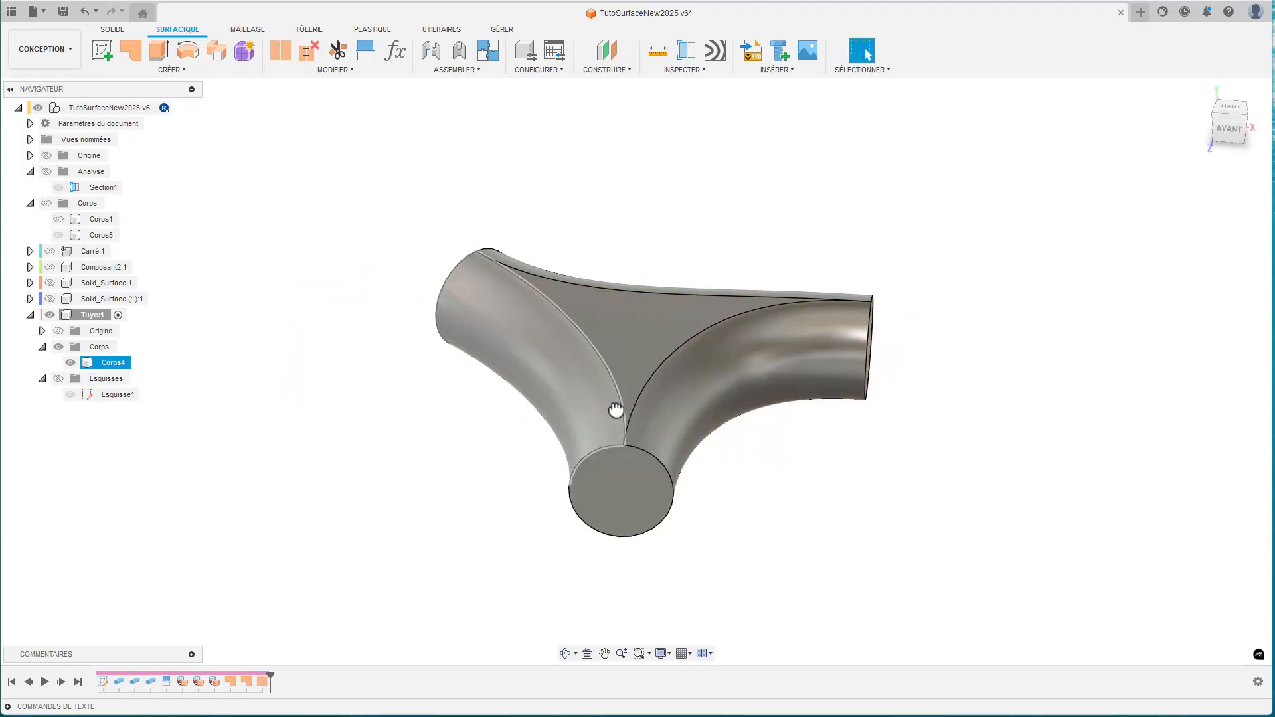
Shell the stitched pipe inward with a 1 mm wall thickness, removing the three circular end faces.
left_click(112, 30)
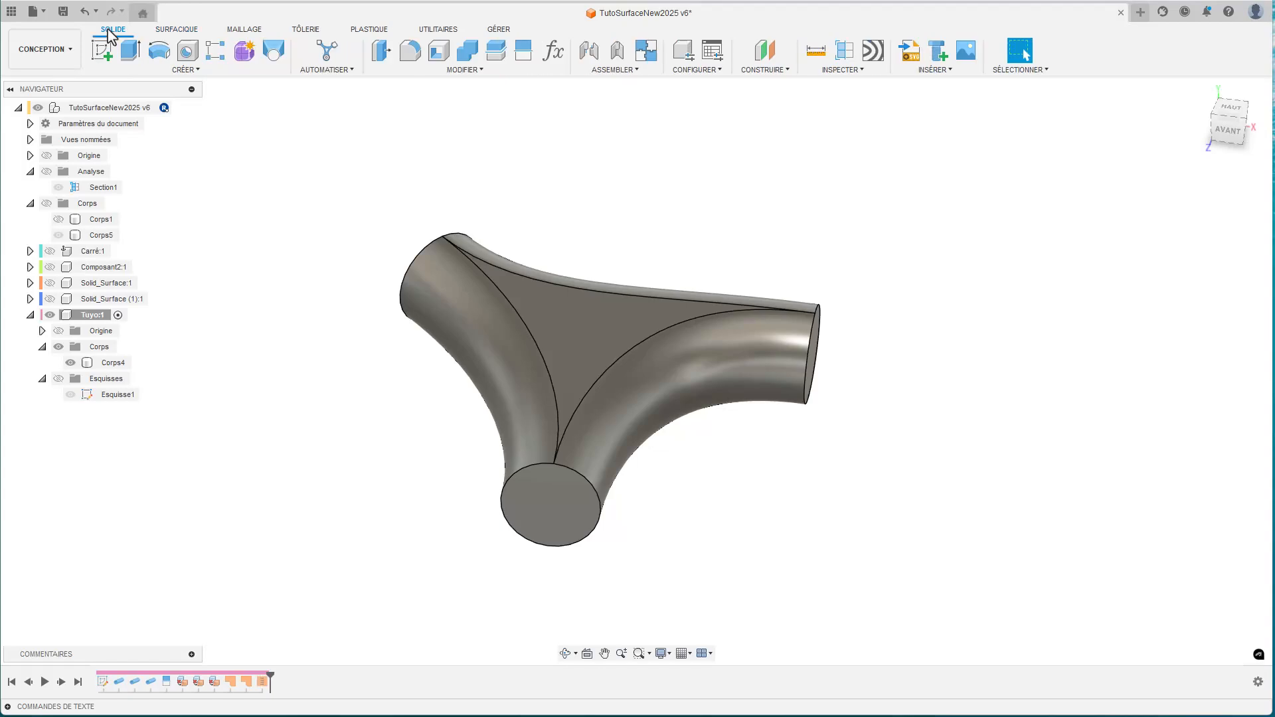
left_click(439, 52)
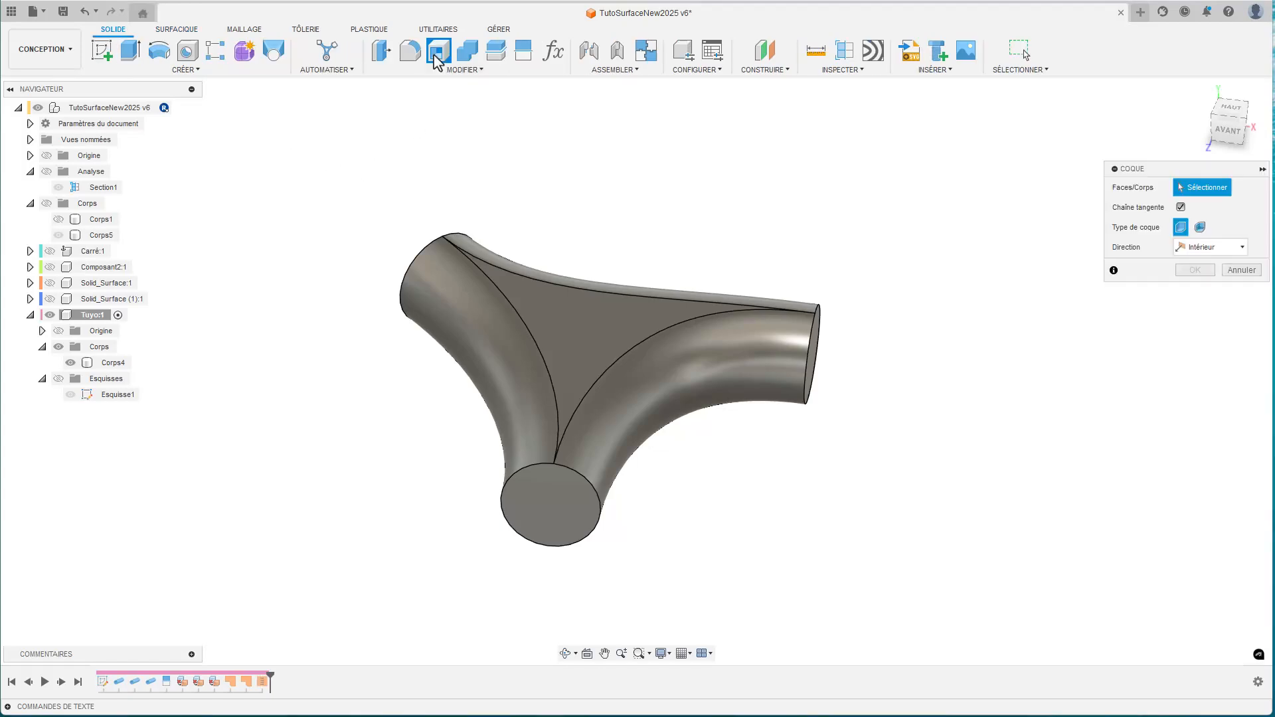
left_click(558, 481)
left_click(712, 393)
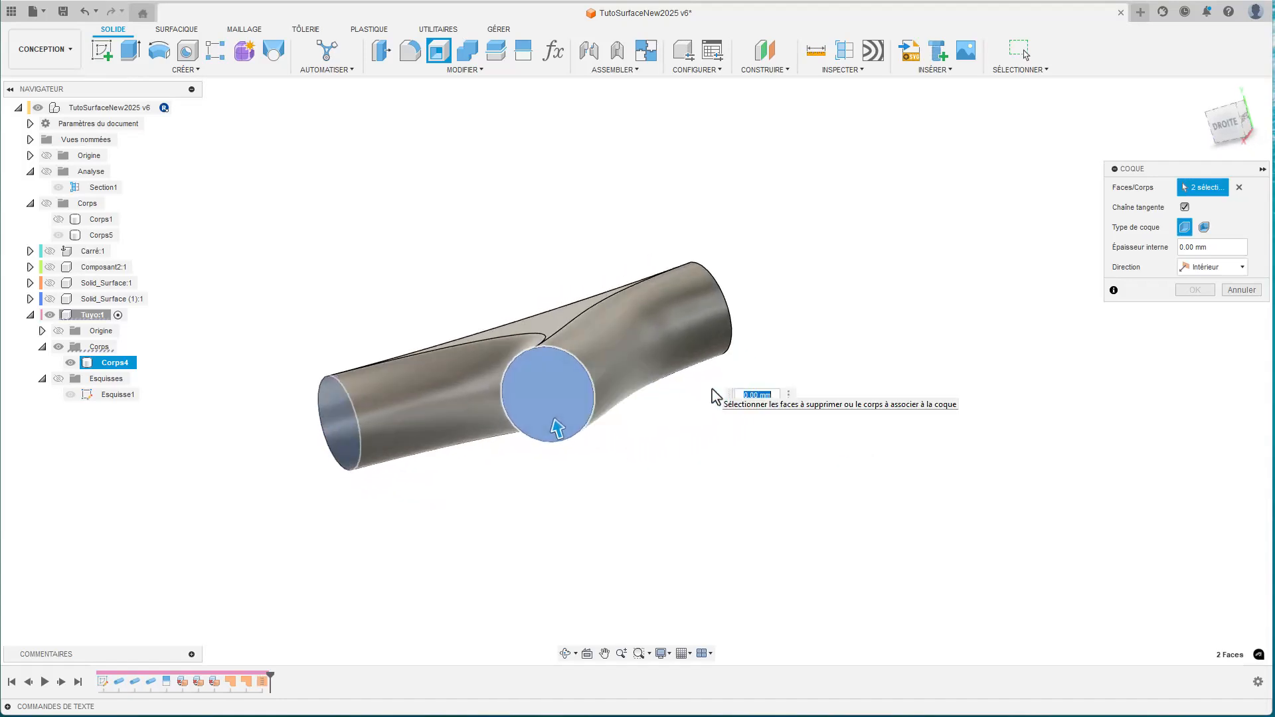
left_click(706, 362)
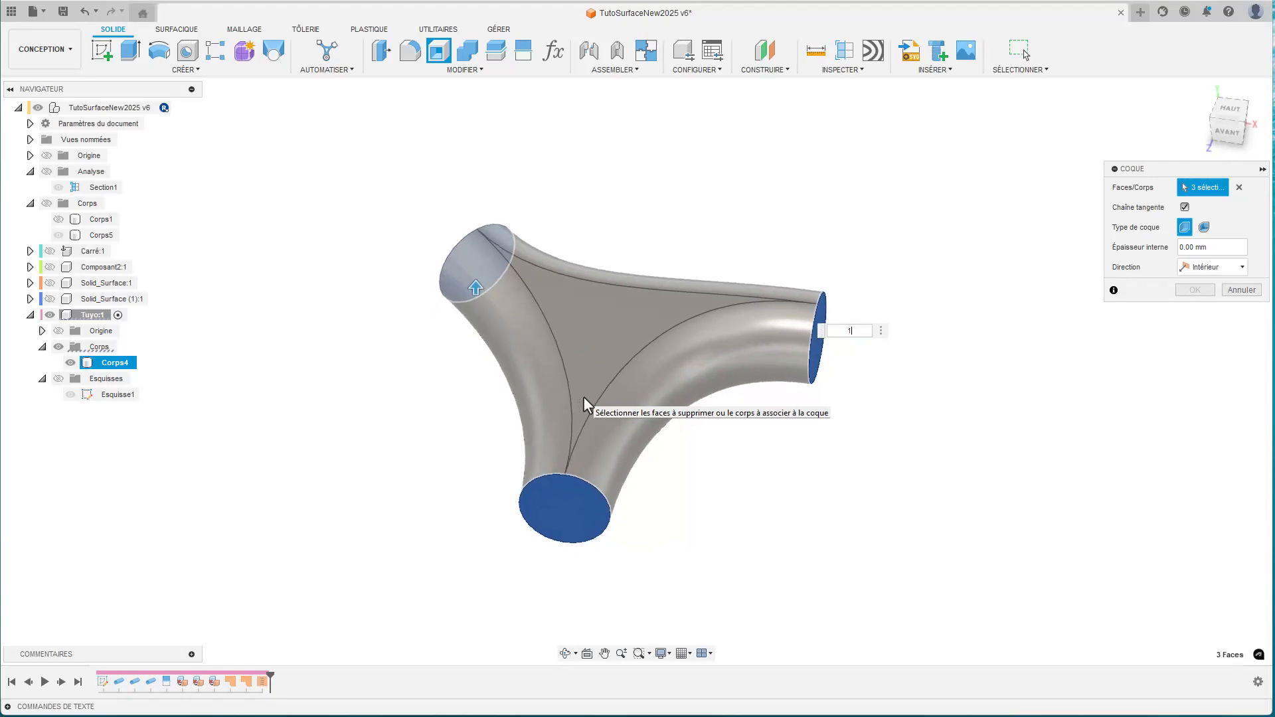
key("Return")
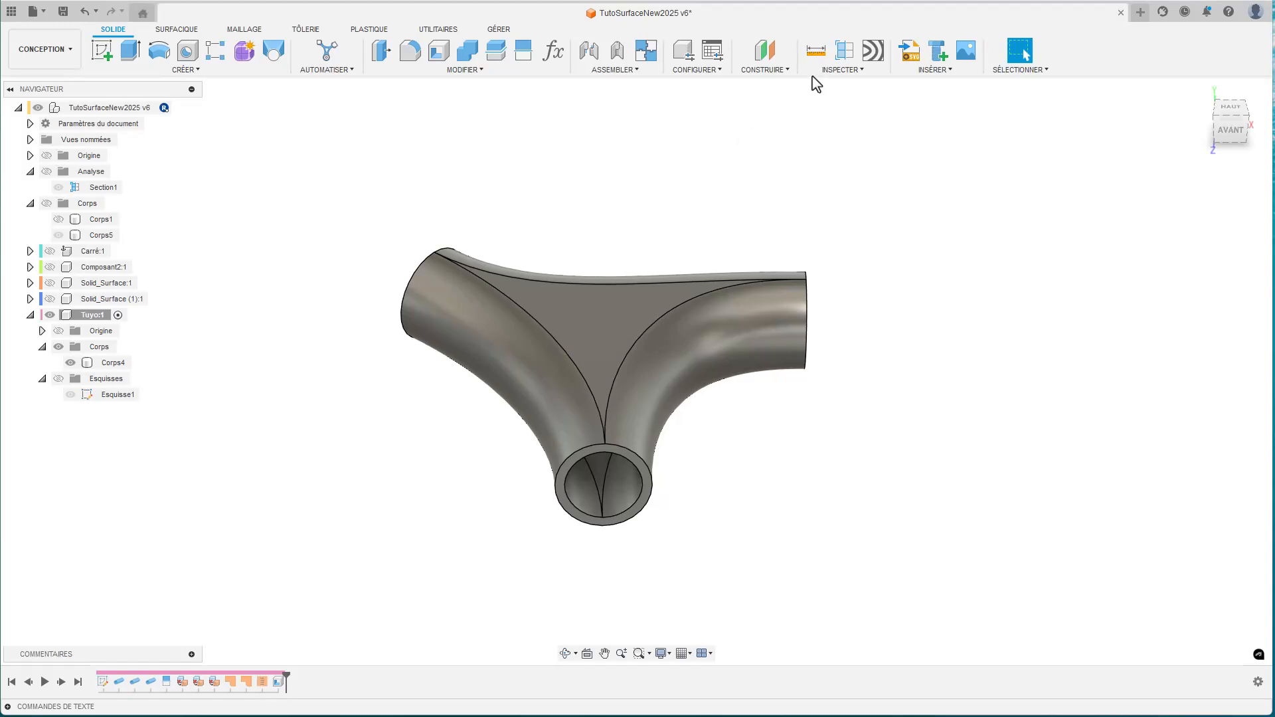
Create a section analysis from the pipe's upper three-sided face, with its direction flipped and its cutting plane moved into the pipe.
left_click(848, 51)
left_click(601, 340)
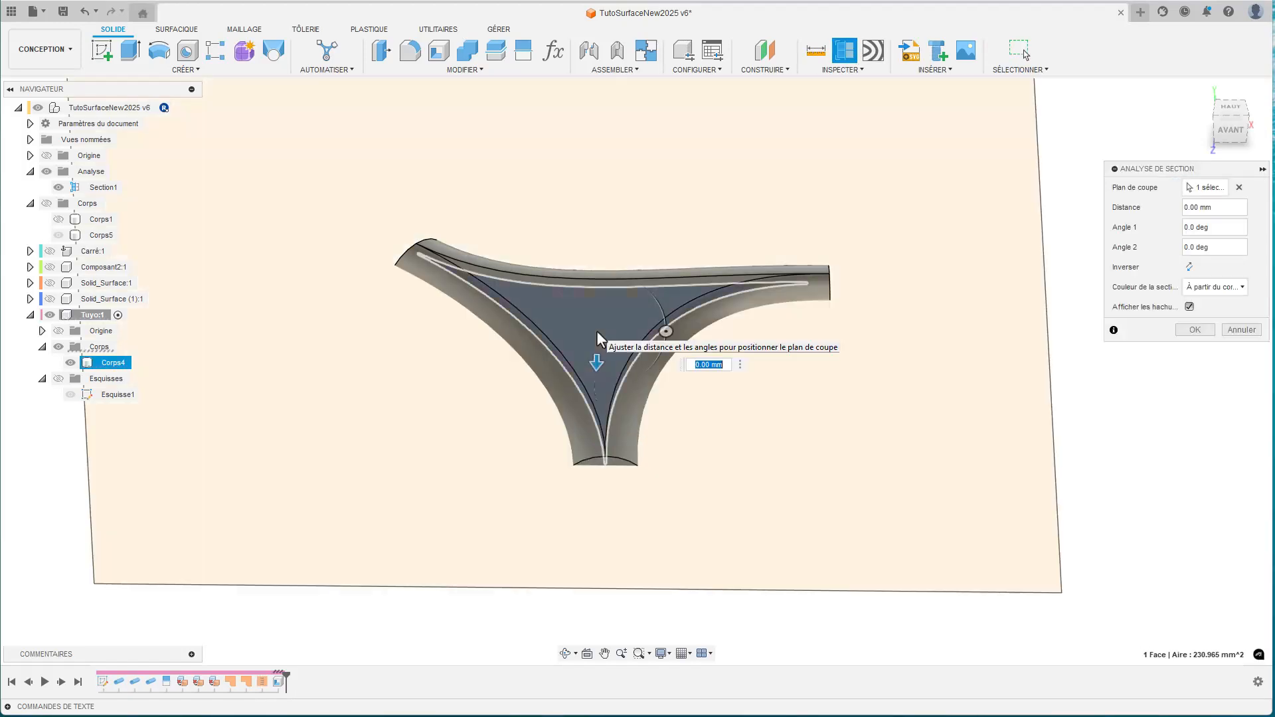
left_click(1189, 267)
left_click_drag(595, 293, 596, 336)
key("Return")
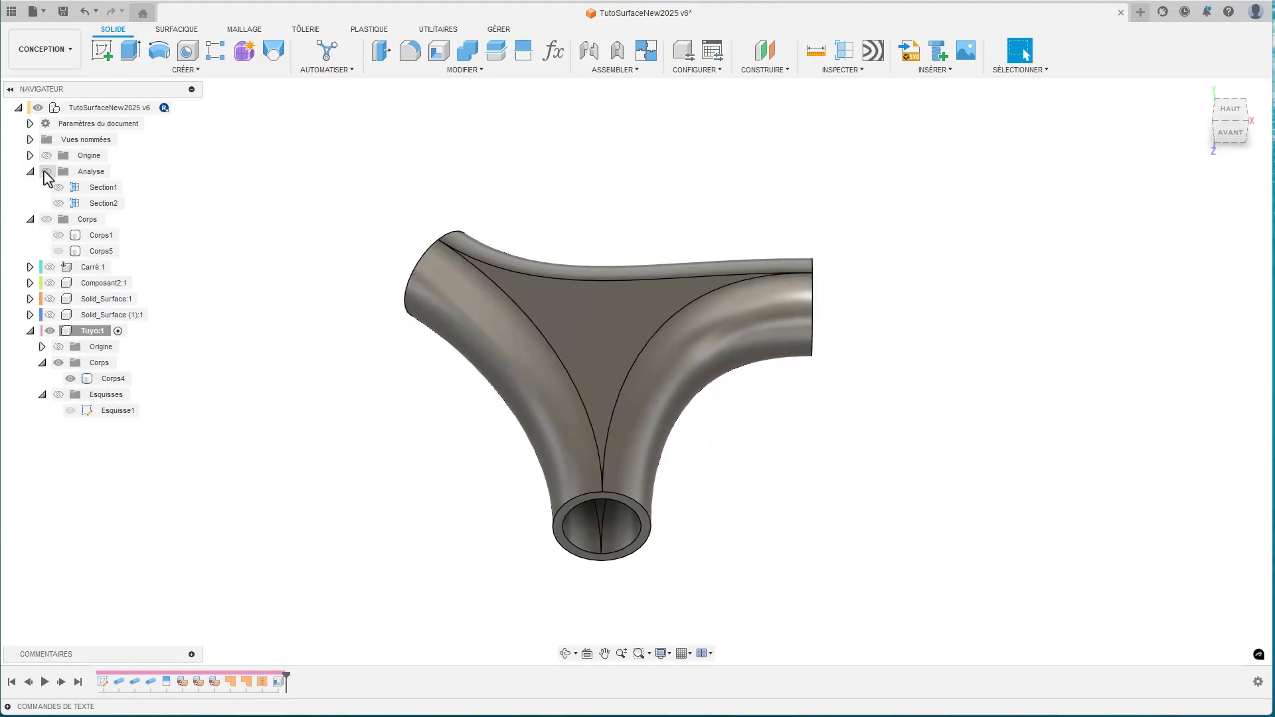
Show the new section analysis Section2 and examine the inner walls of the hollow three-branch junction.
left_click(58, 203)
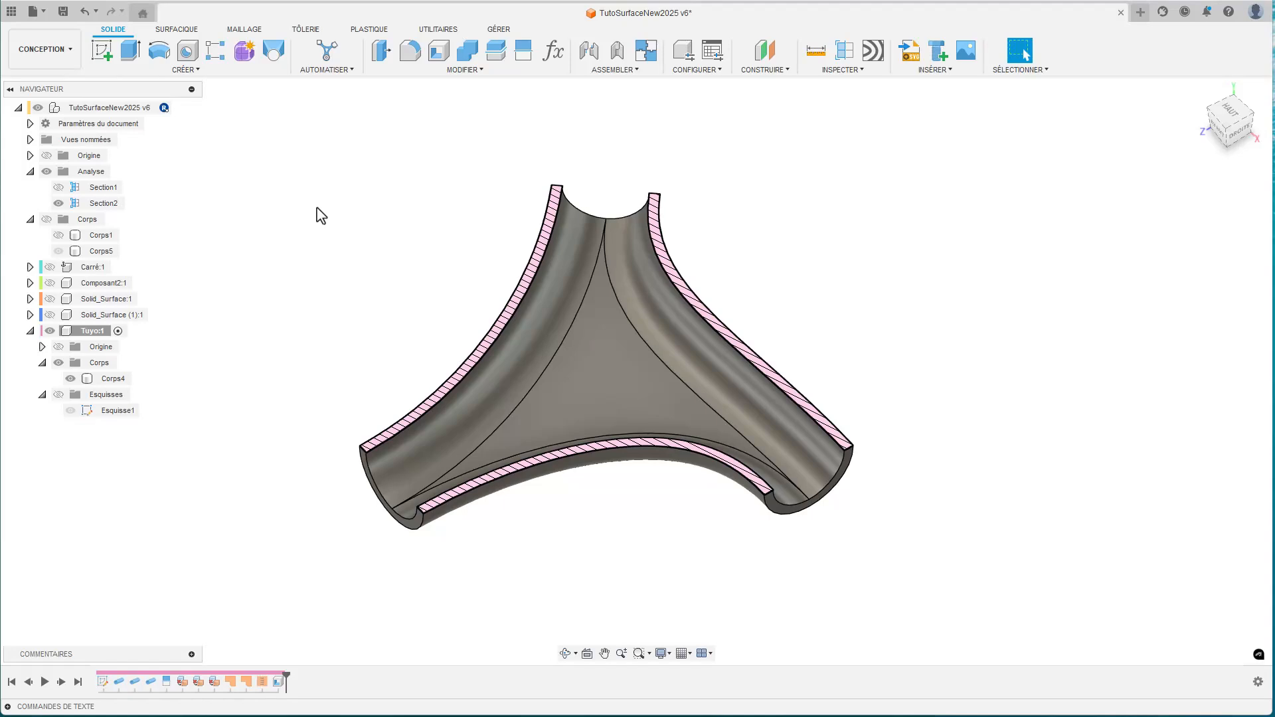
left_click(618, 360)
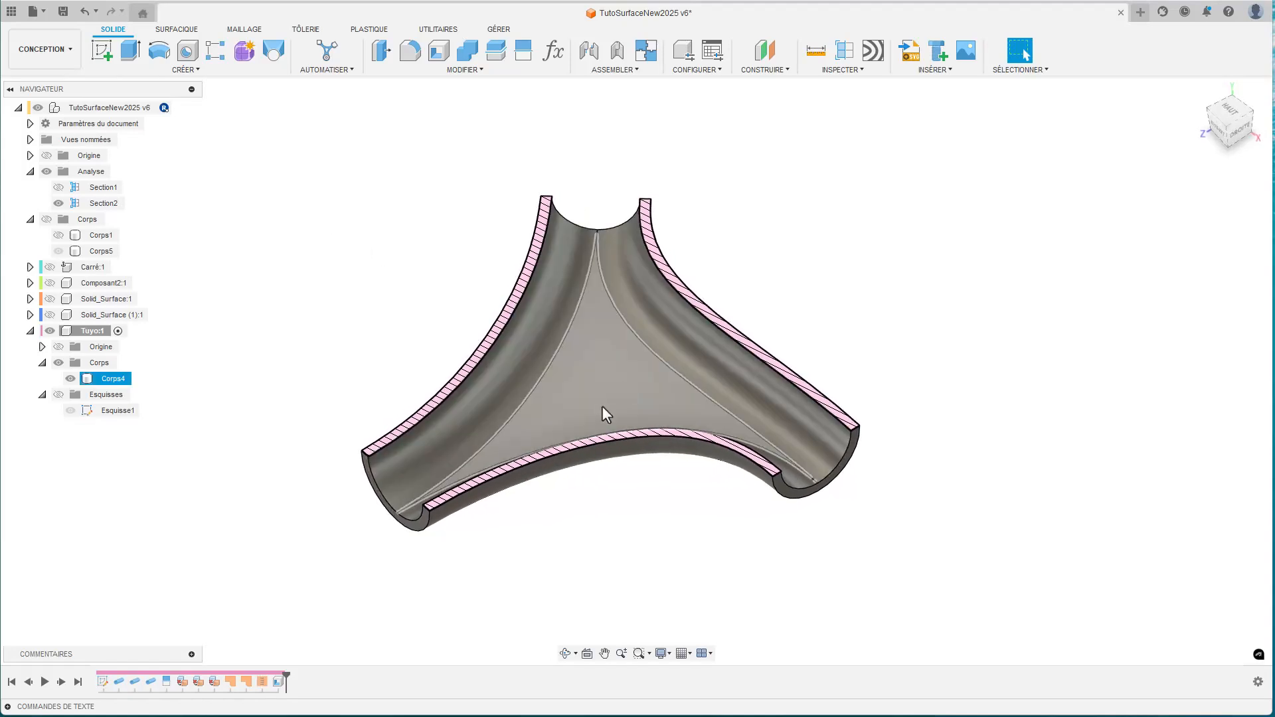
left_click(392, 274)
left_click(578, 295)
middle_click_drag(578, 296, 595, 370, "shift")
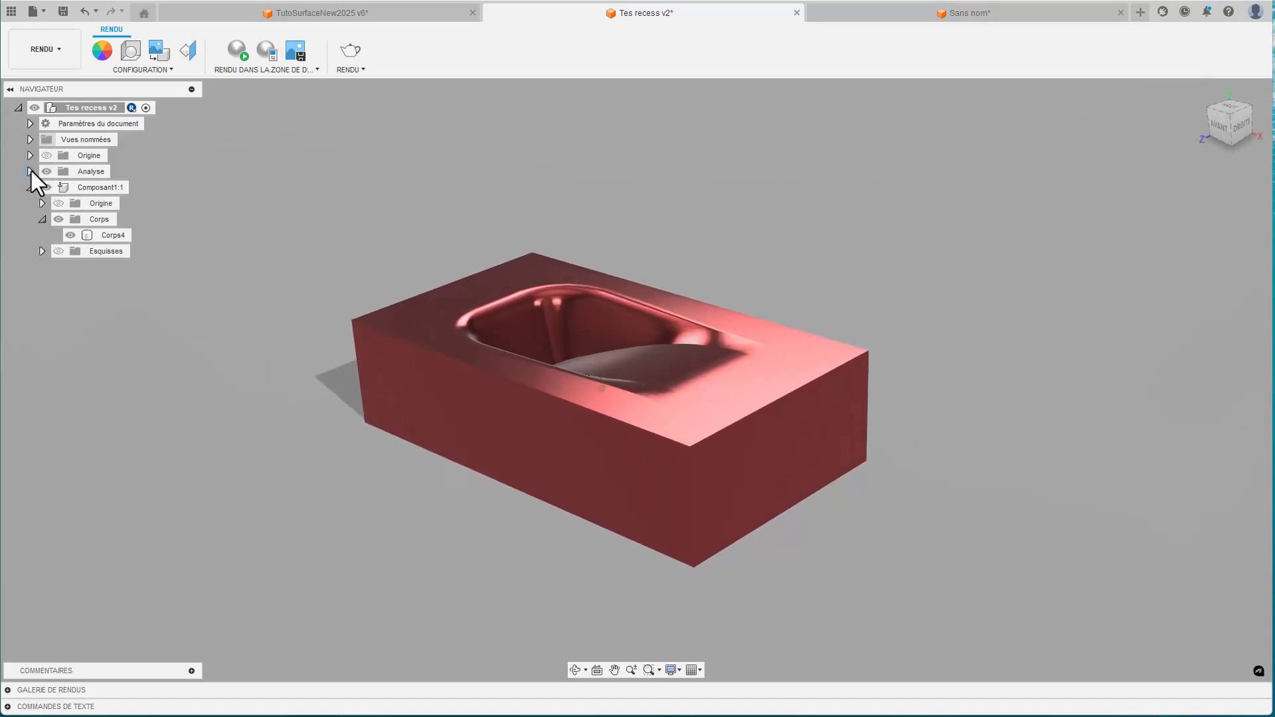
Expand the Analyse folder of the Tes recess v2 document, and switch to the Sans nom document to view its rendered part.
left_click(30, 171)
left_click(912, 9)
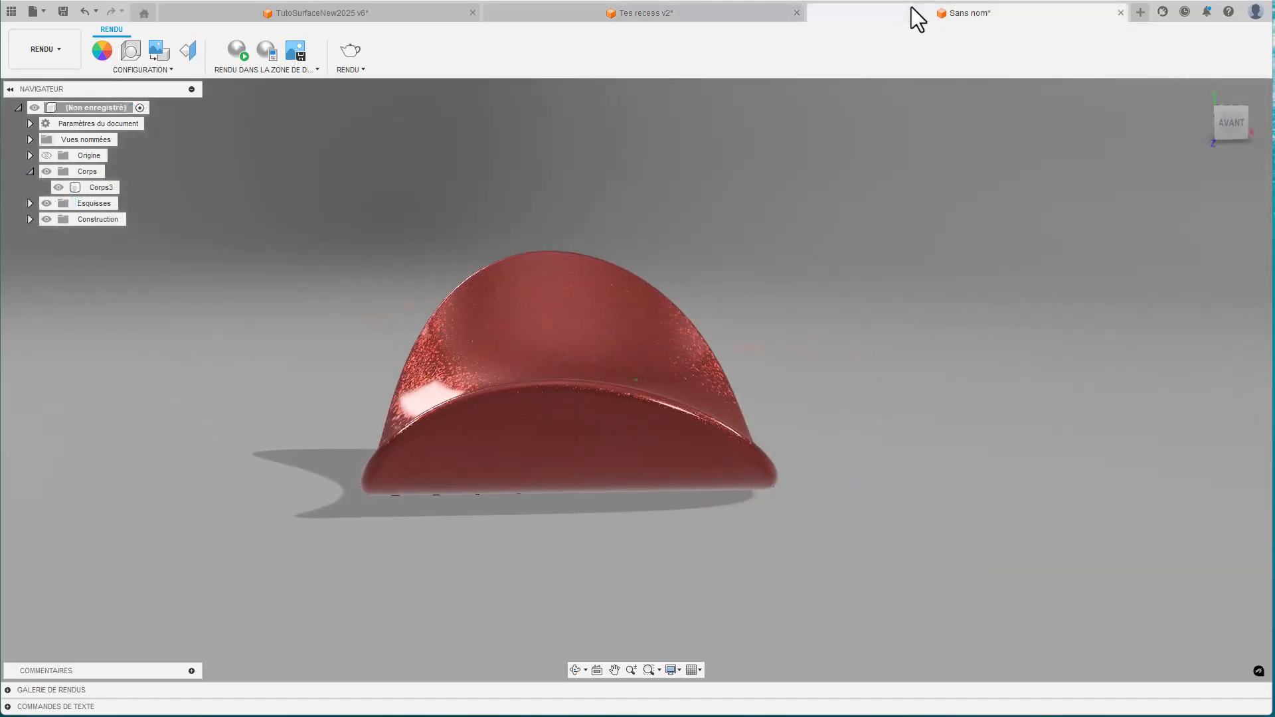